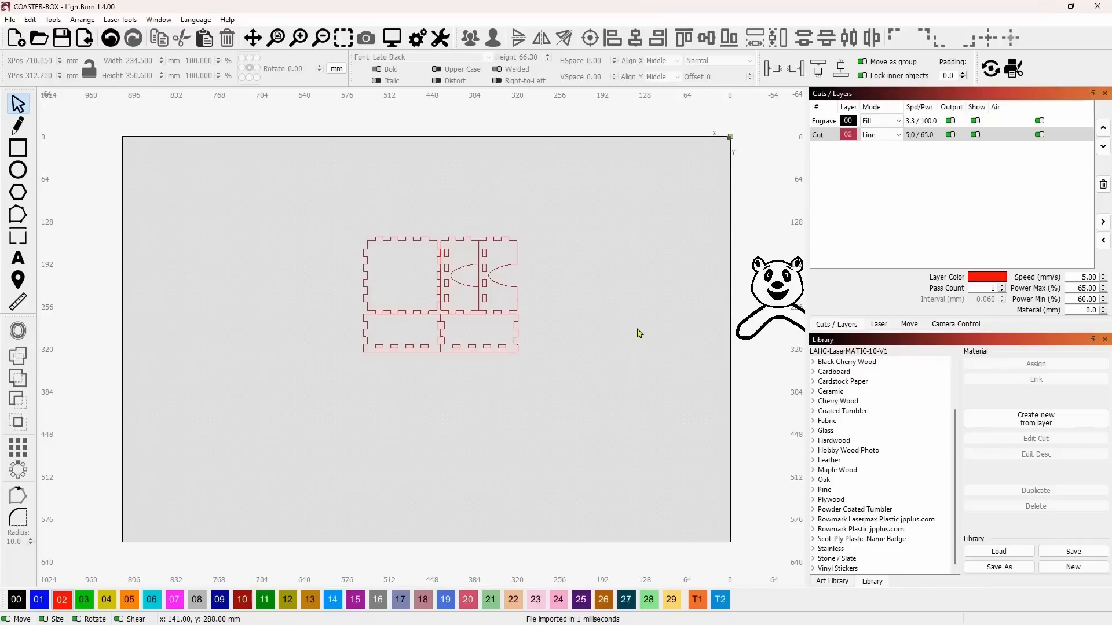
- Switch the Engrave layer to Line mode and back to Fill to compare how the bear artwork displays
scroll(749, 316, up, 2)
drag(654, 274, 507, 277)
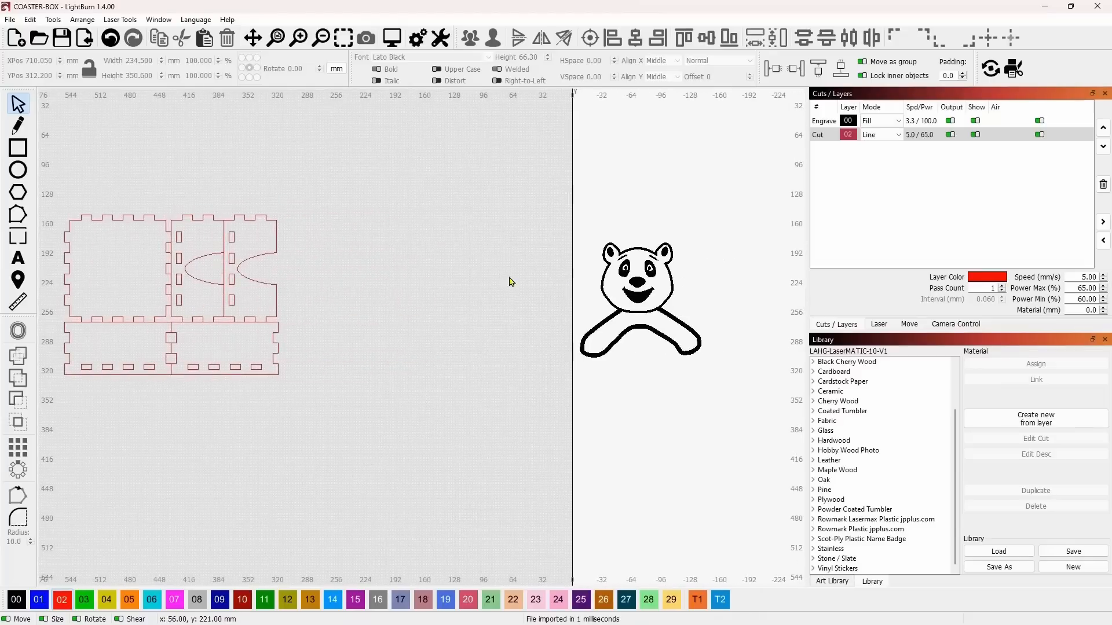
click(873, 120)
click(879, 132)
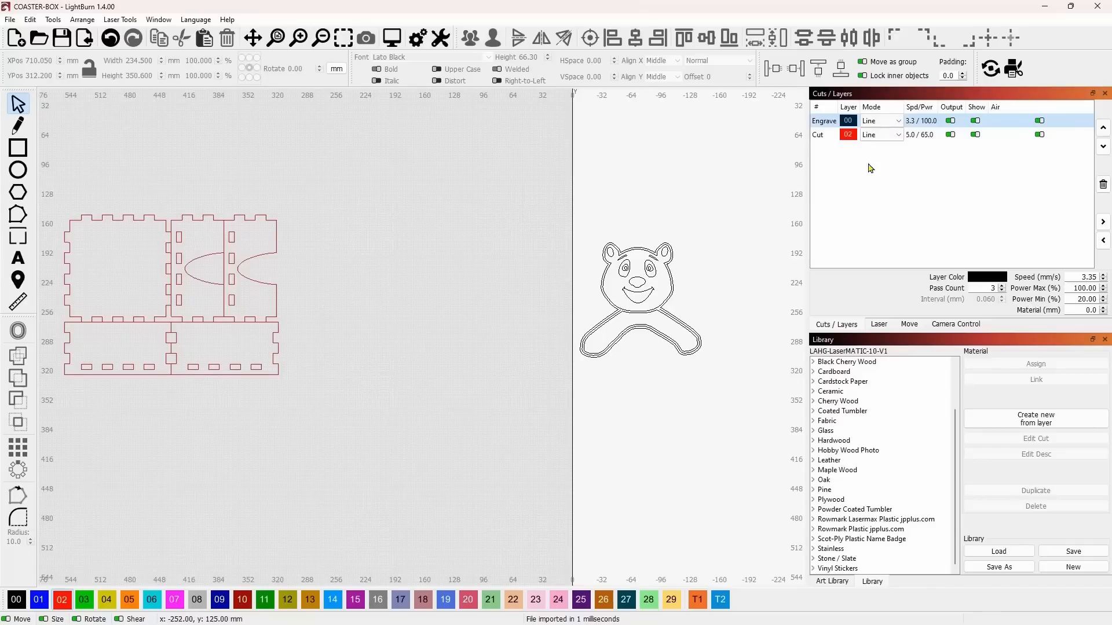
click(877, 121)
click(879, 143)
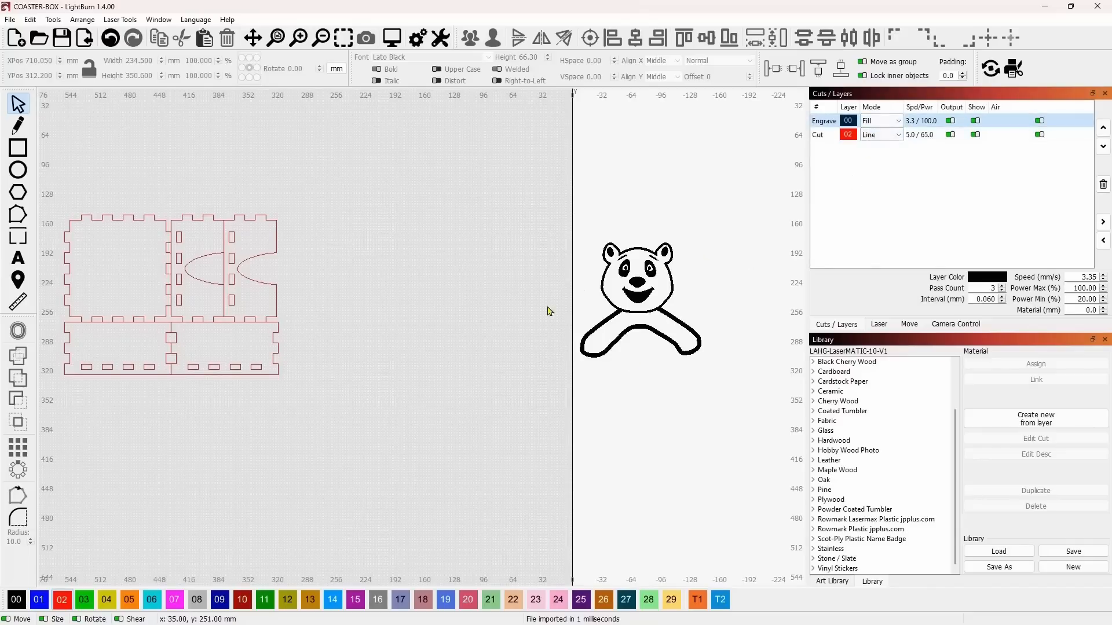
drag(488, 299, 578, 296)
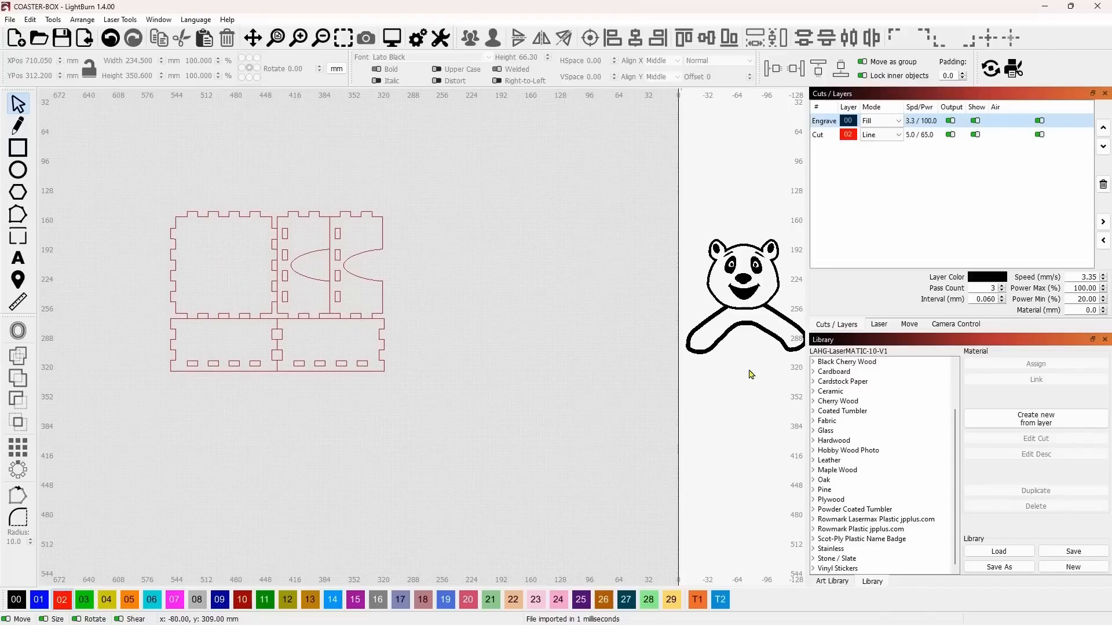
drag(527, 318, 632, 310)
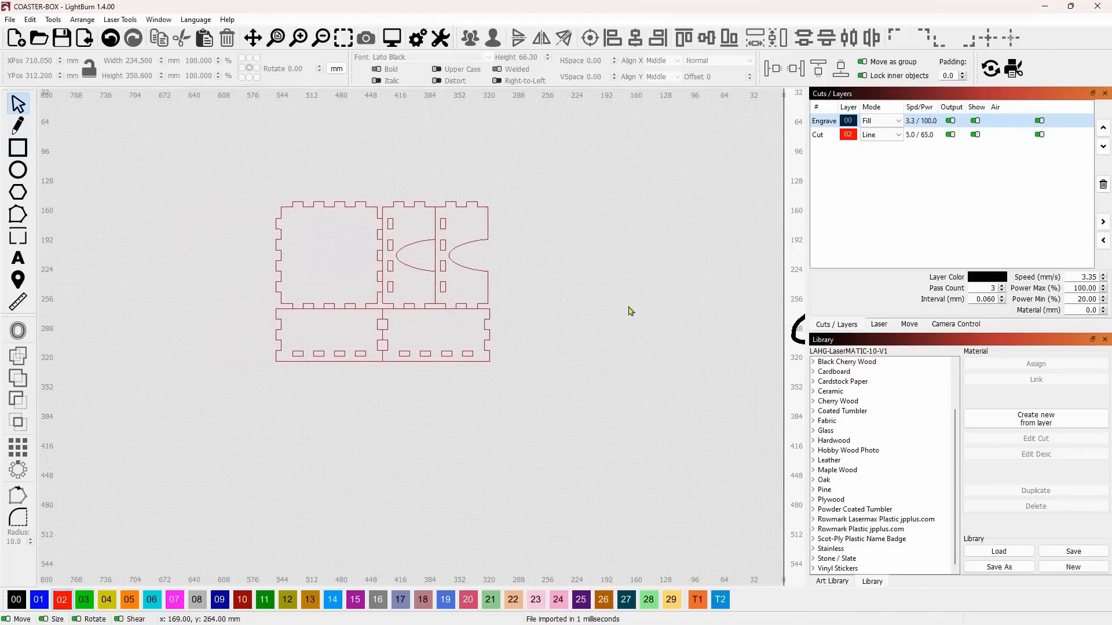
scroll(619, 305, down, 1)
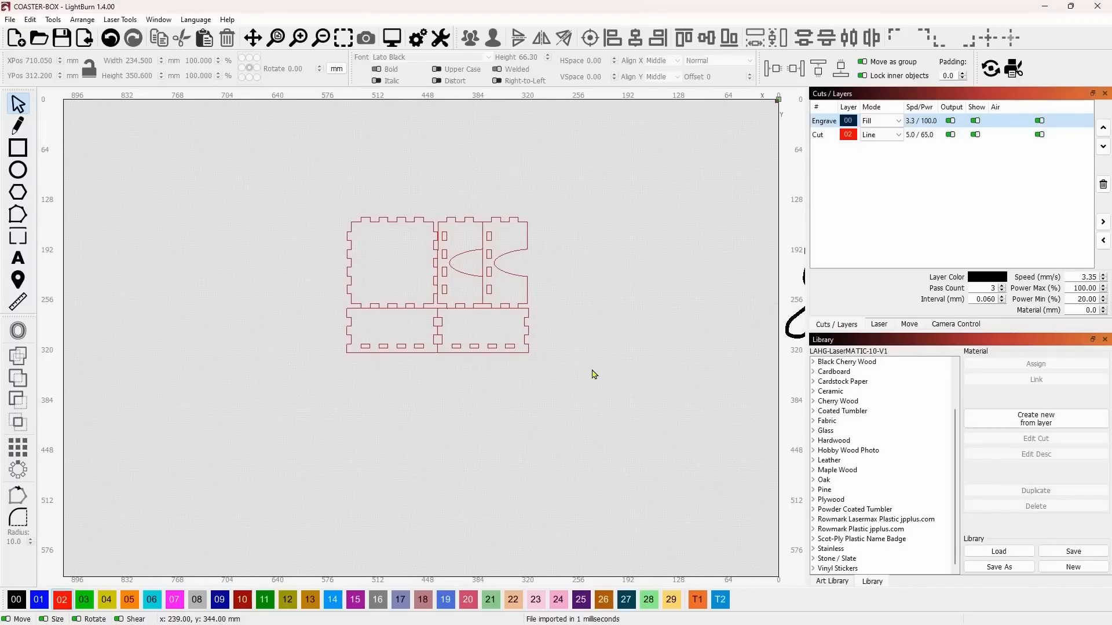
drag(601, 366, 589, 366)
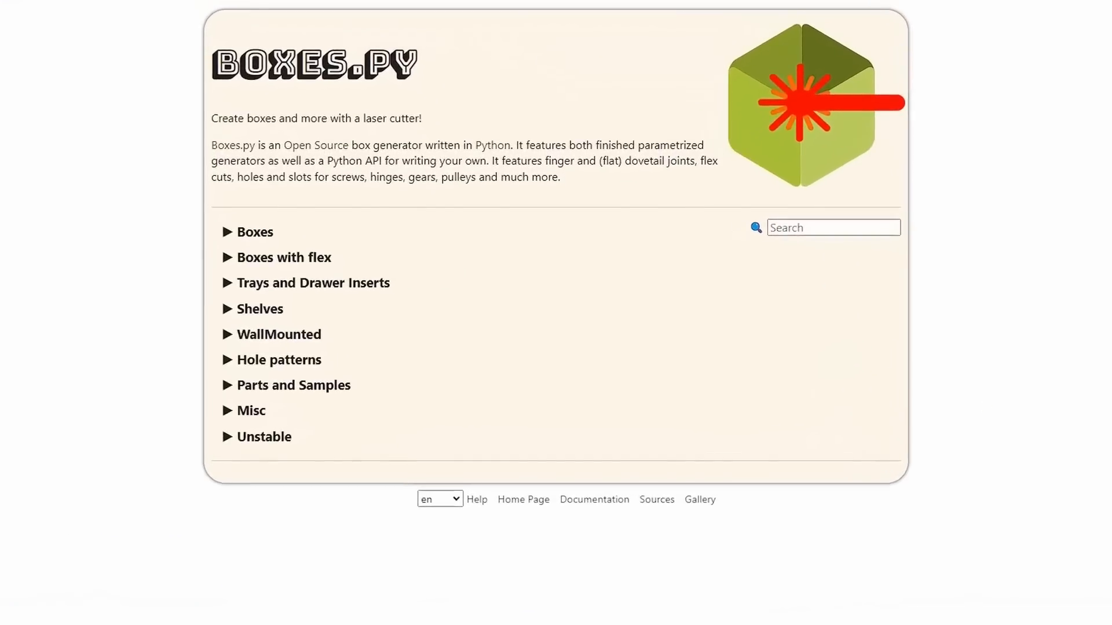
- Open the ABox generator from the Boxes.py Boxes category and set x to 116, y to 116 and h to 57 mm
click(252, 234)
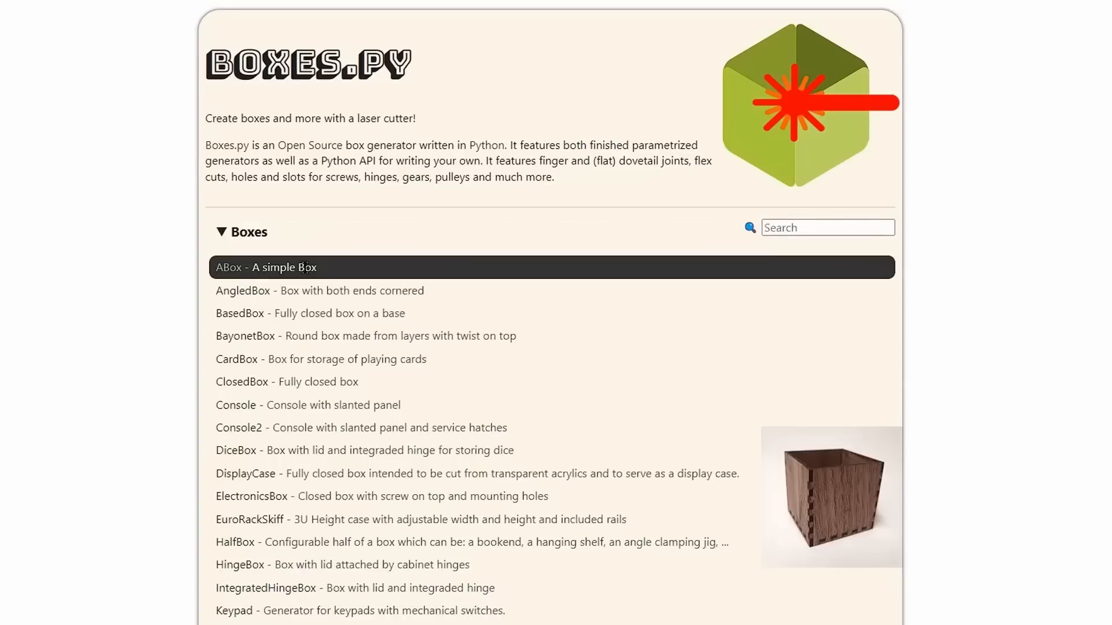
click(227, 268)
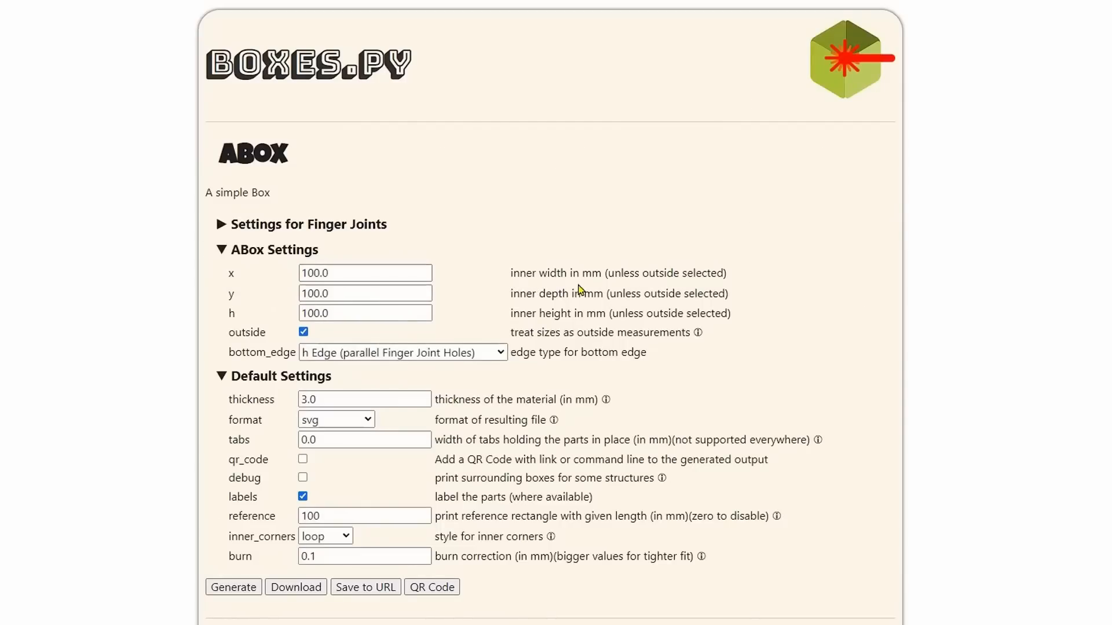
double_click(379, 273)
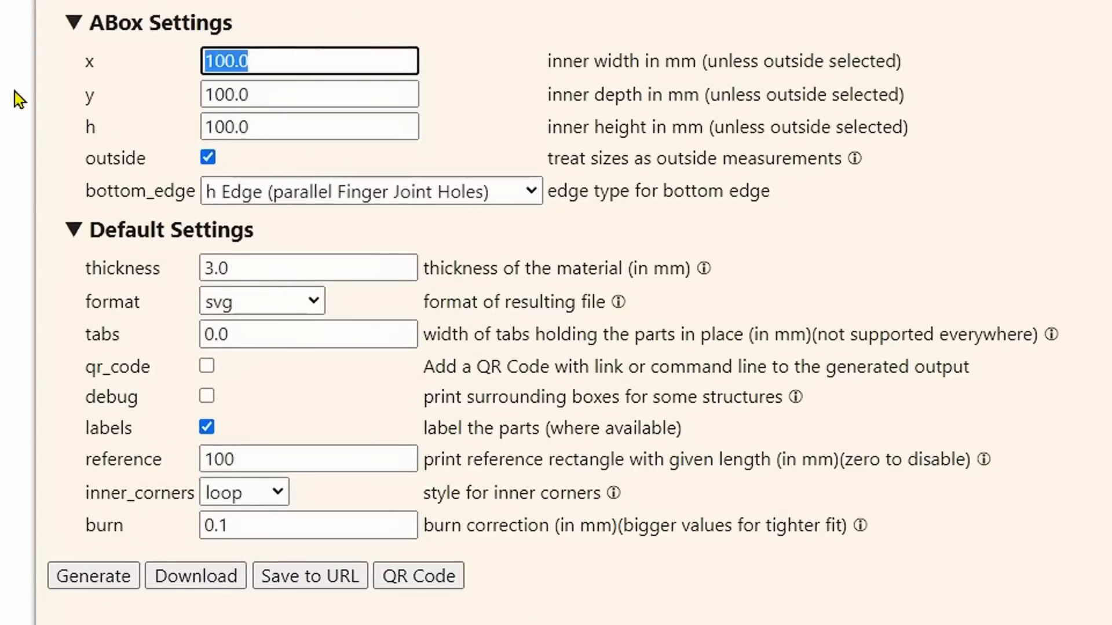
text(116)
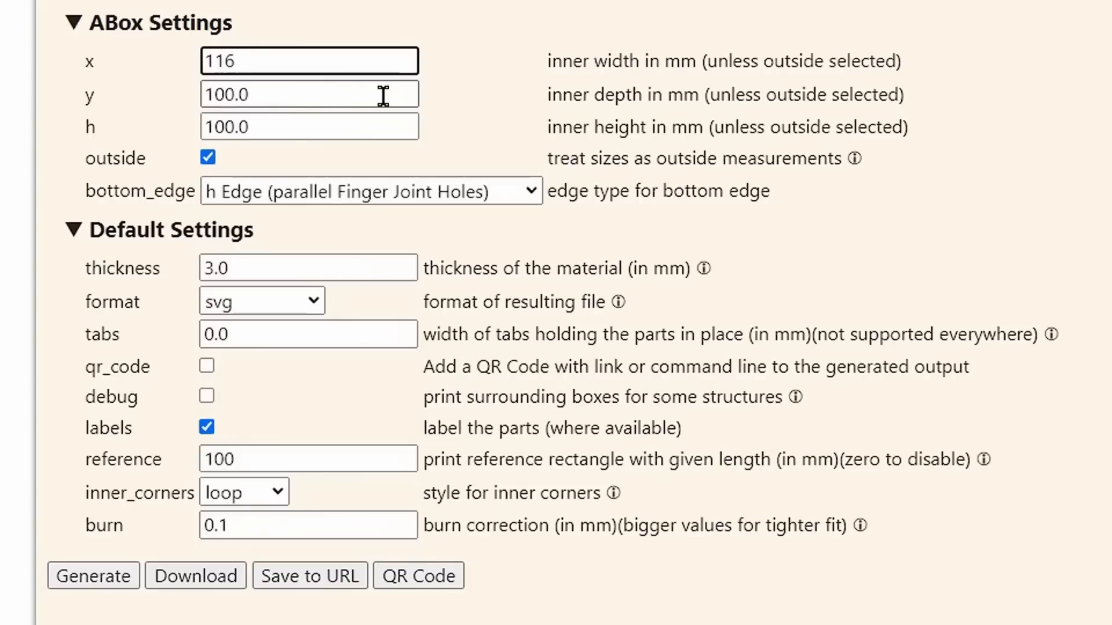
key(Tab)
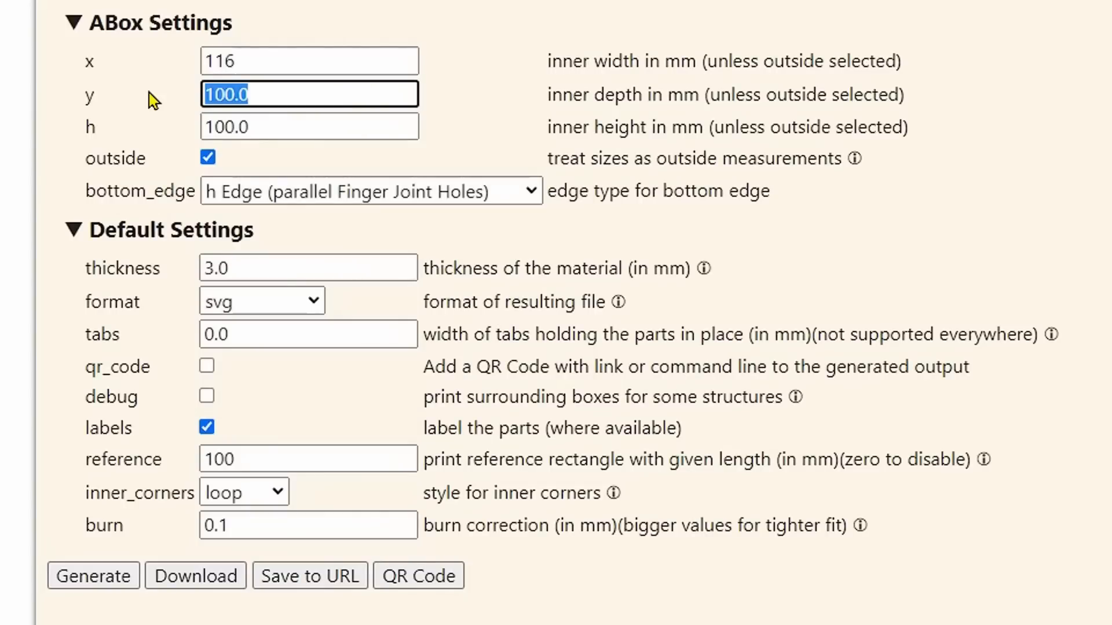
text(116)
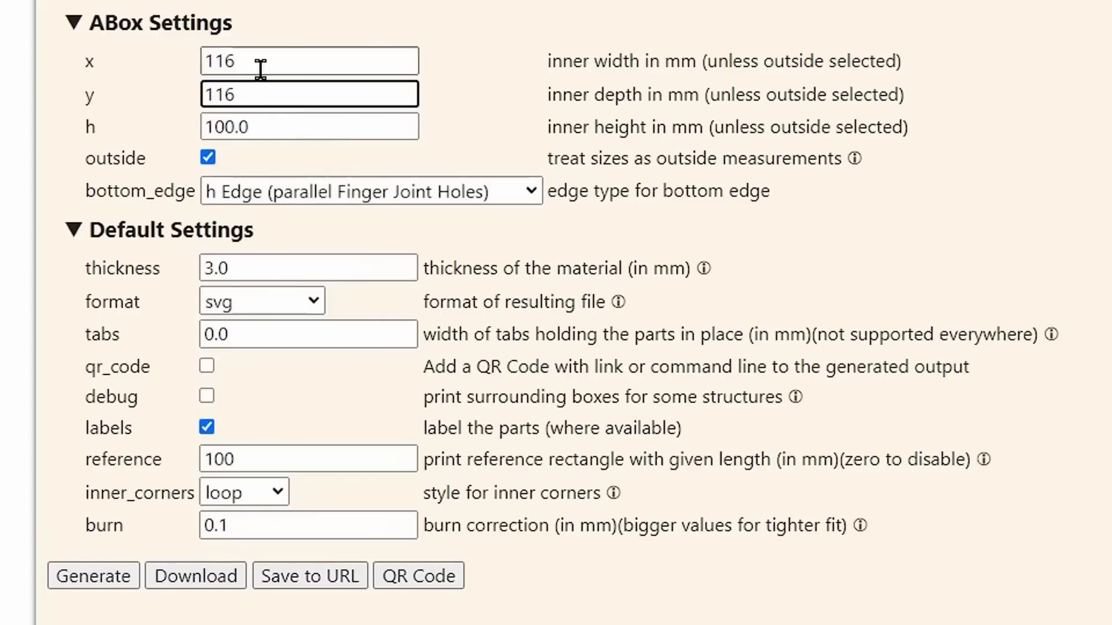
key(Tab)
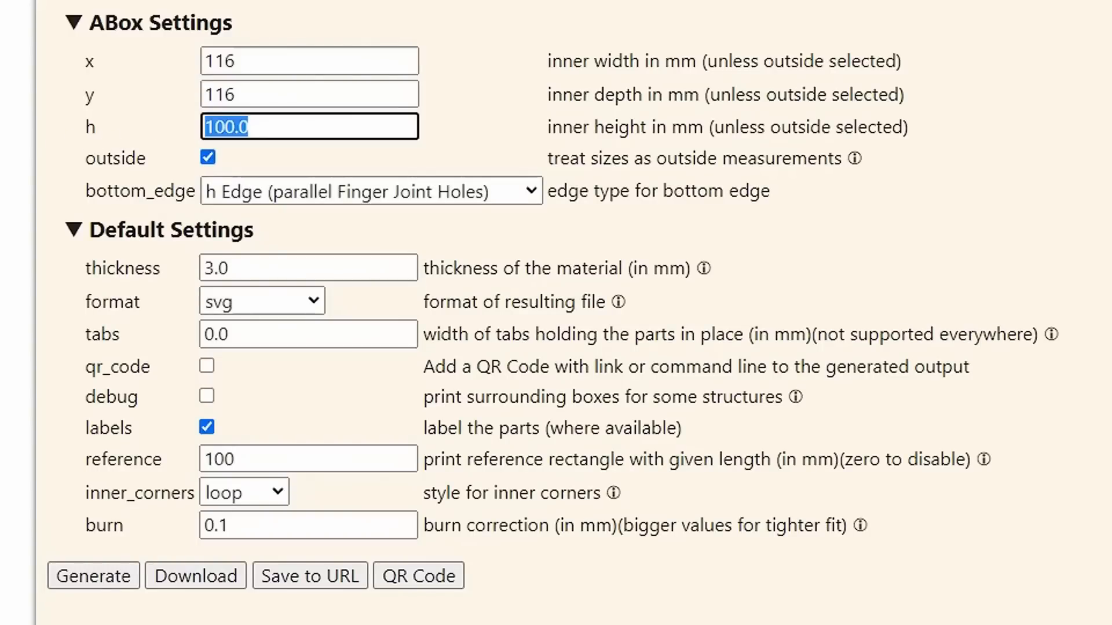
text(57)
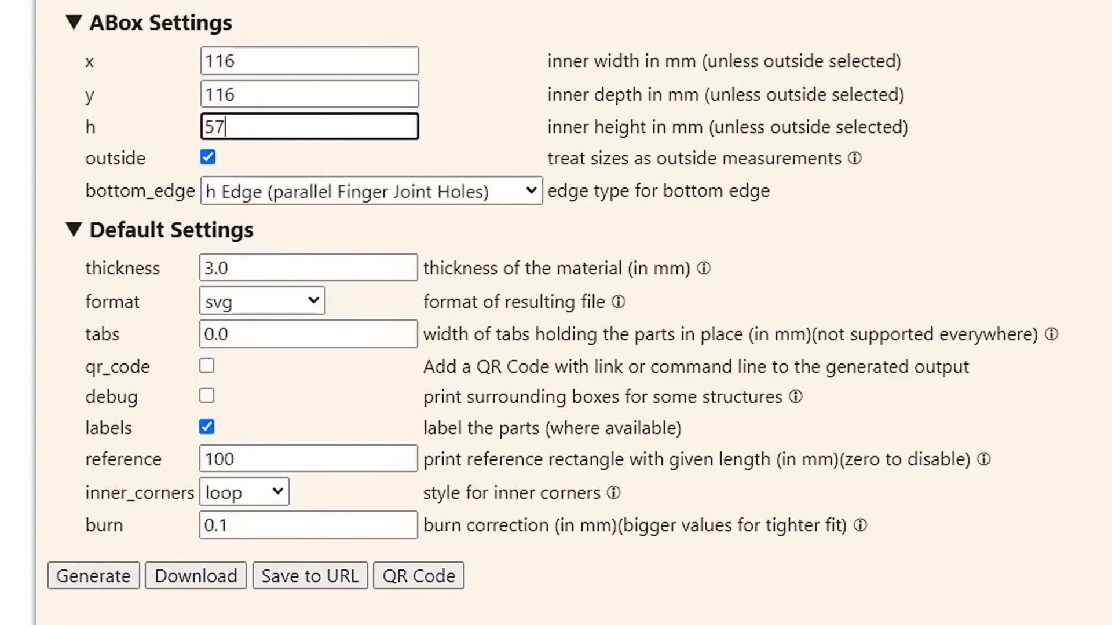
- Choose h Edge (parallel Finger Joint Holes) as the box's bottom edge type
scroll(555, 312, down, 3)
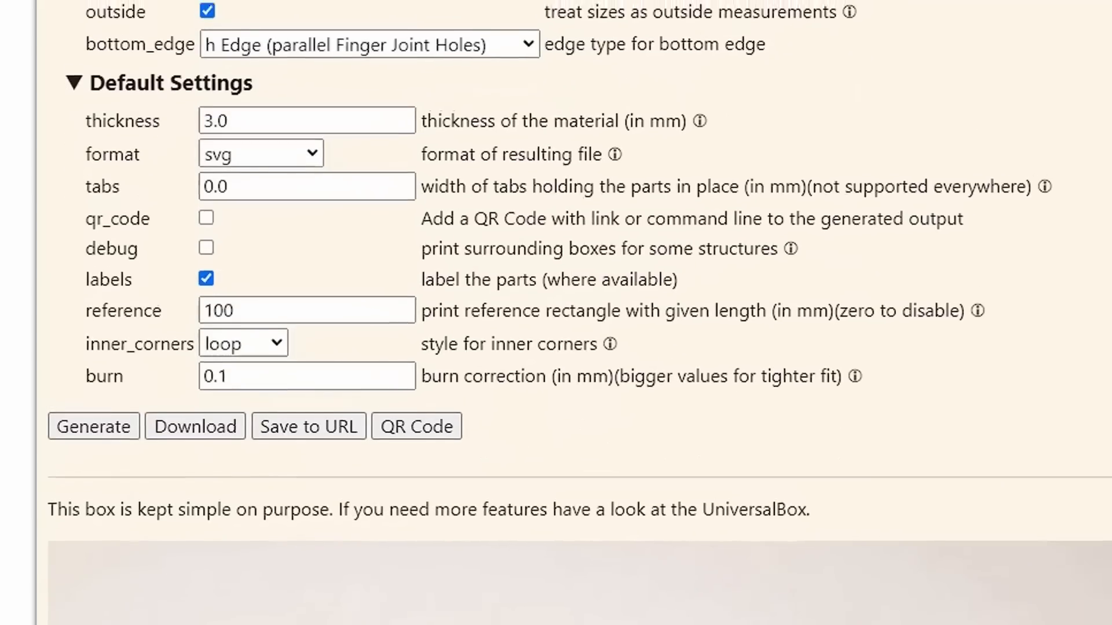
click(528, 50)
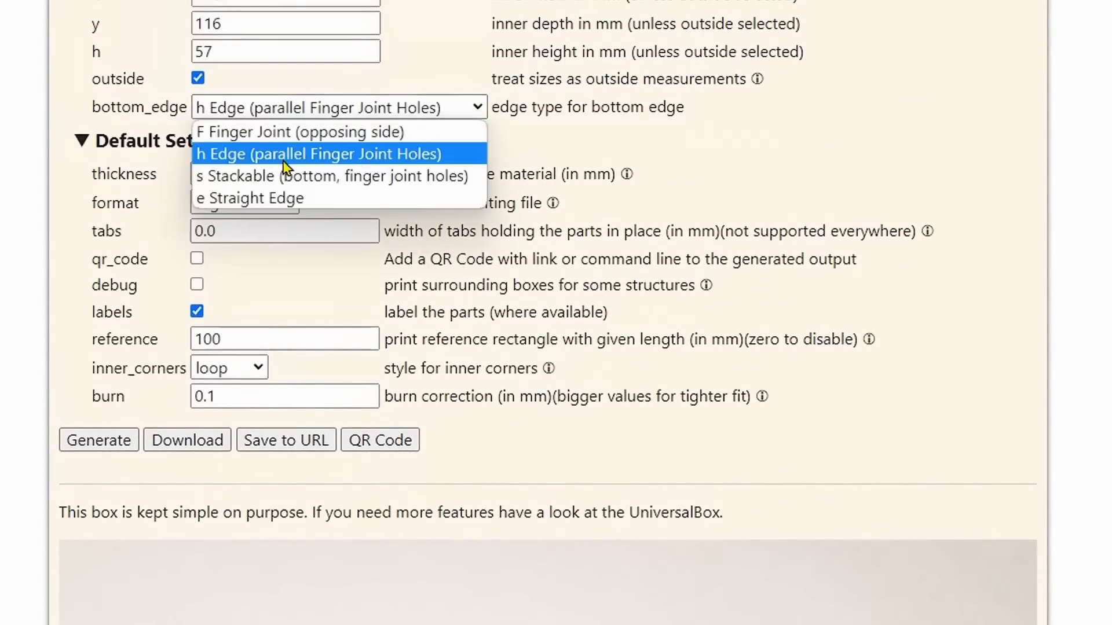
click(316, 155)
- Set the material thickness to 6 mm
click(149, 184)
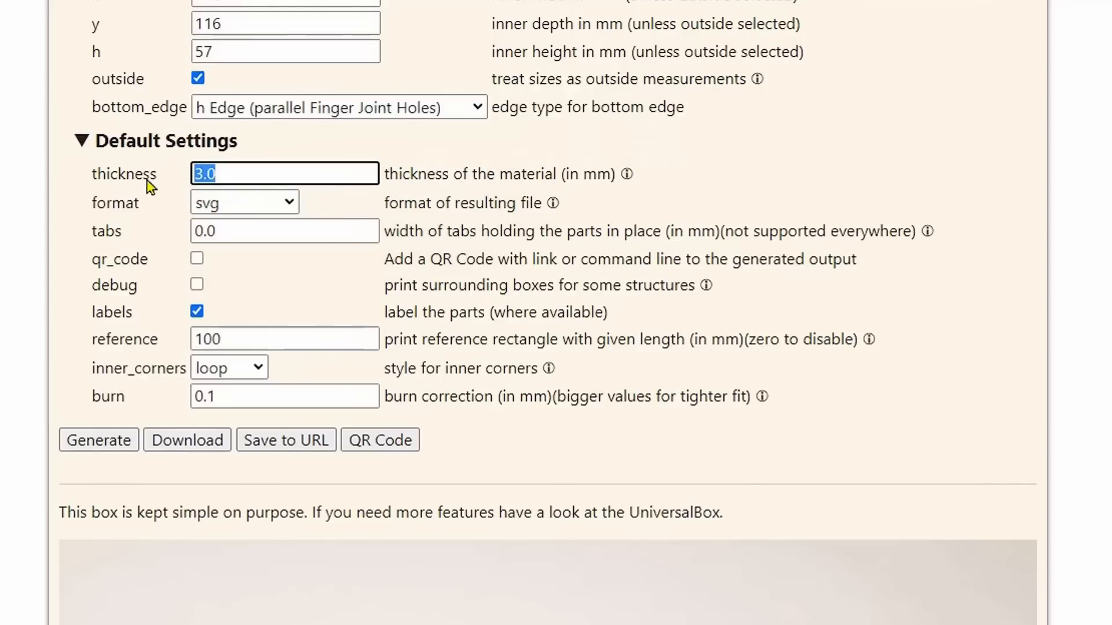
text(6)
click(1, 209)
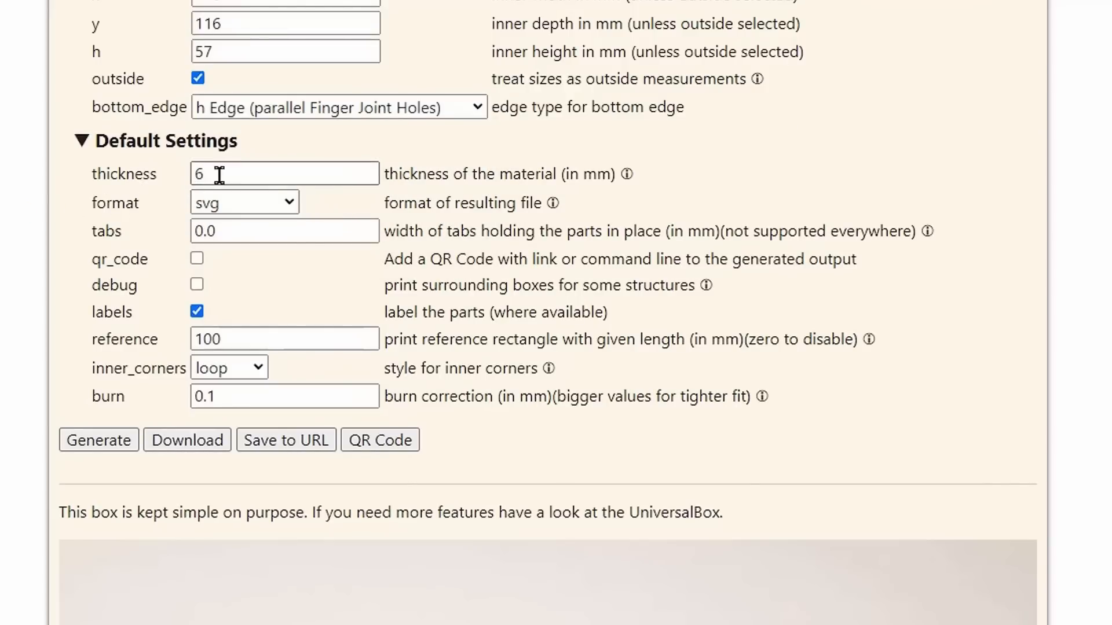
- Set the material thickness to 3 mm
drag(219, 174, 144, 179)
text(3)
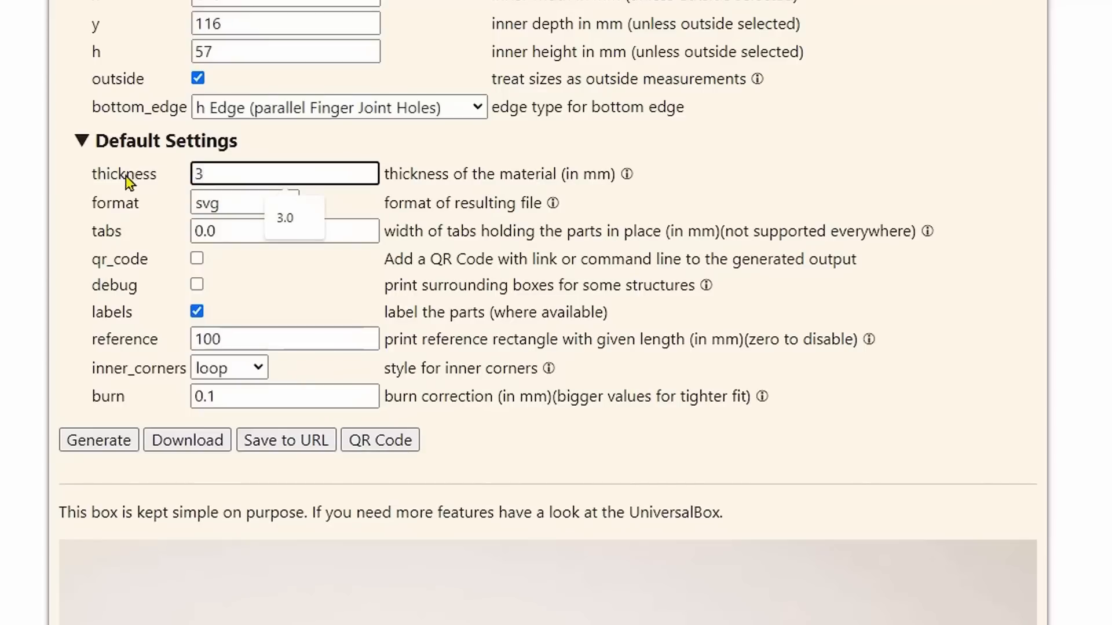
click(127, 174)
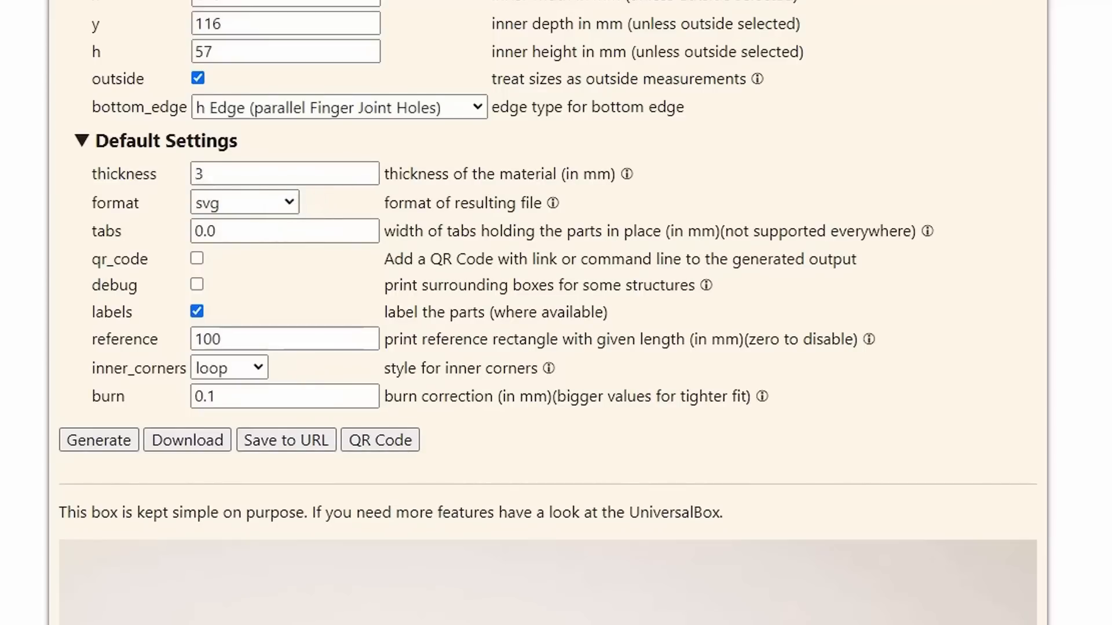
- Look through the available output file formats and leave svg selected
scroll(548, 270, down, 1)
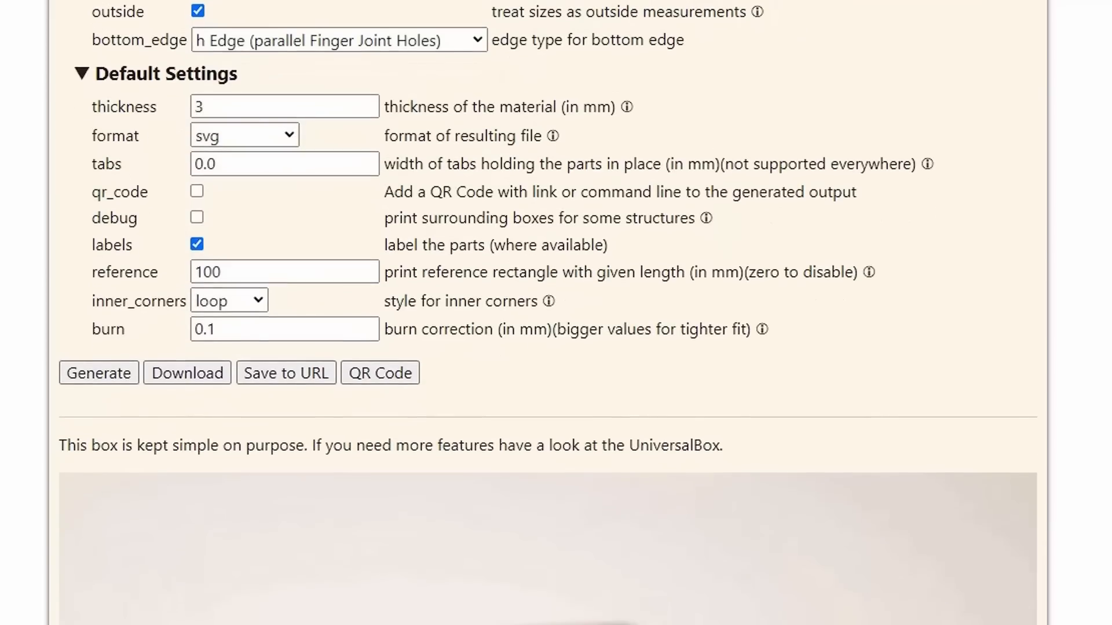
click(293, 142)
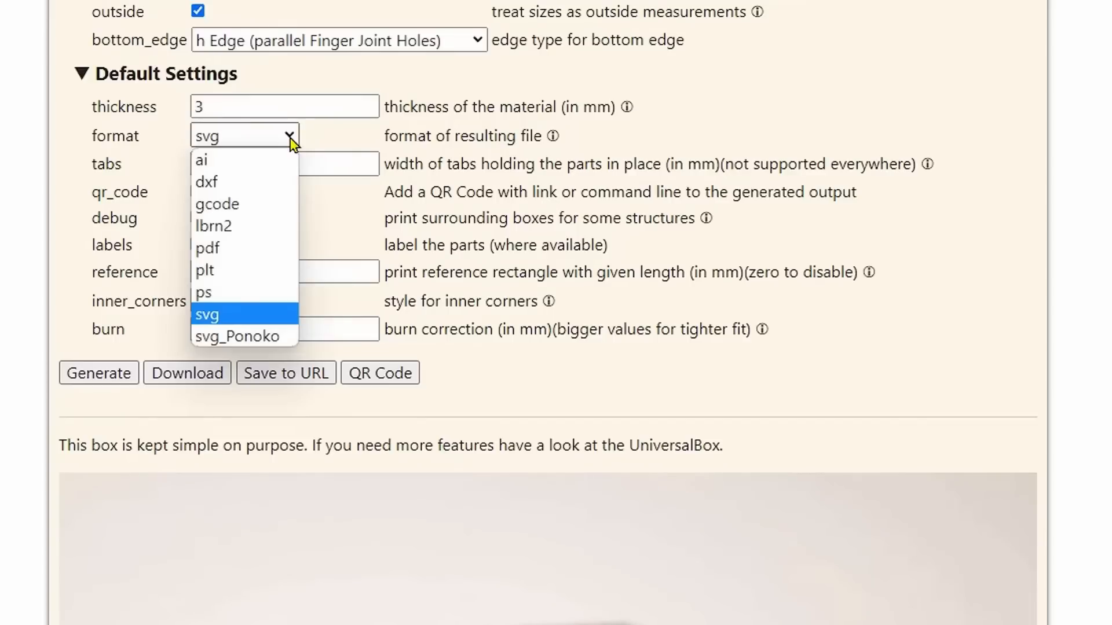
click(152, 129)
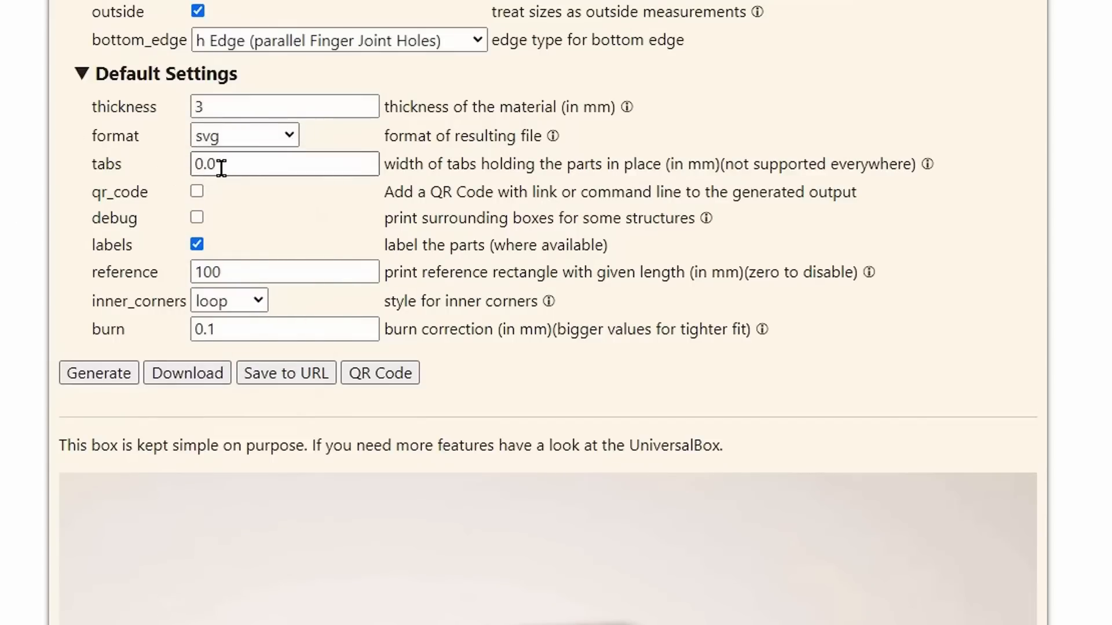
- Turn off the part labels and disable the reference rectangle by setting its length to 0
scroll(220, 174, down, 1)
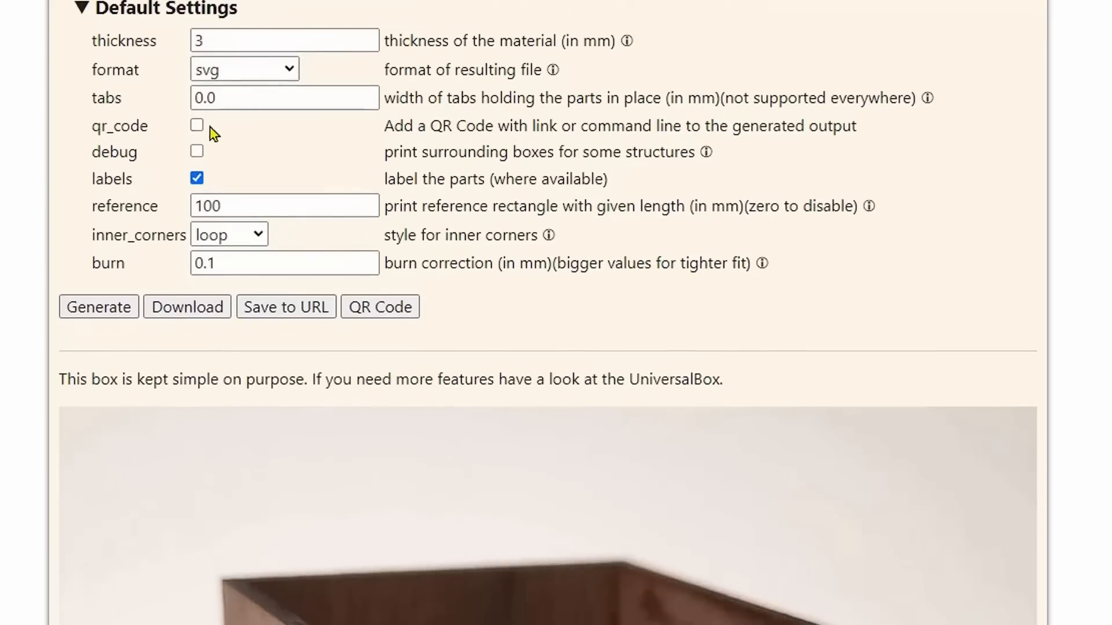
click(197, 178)
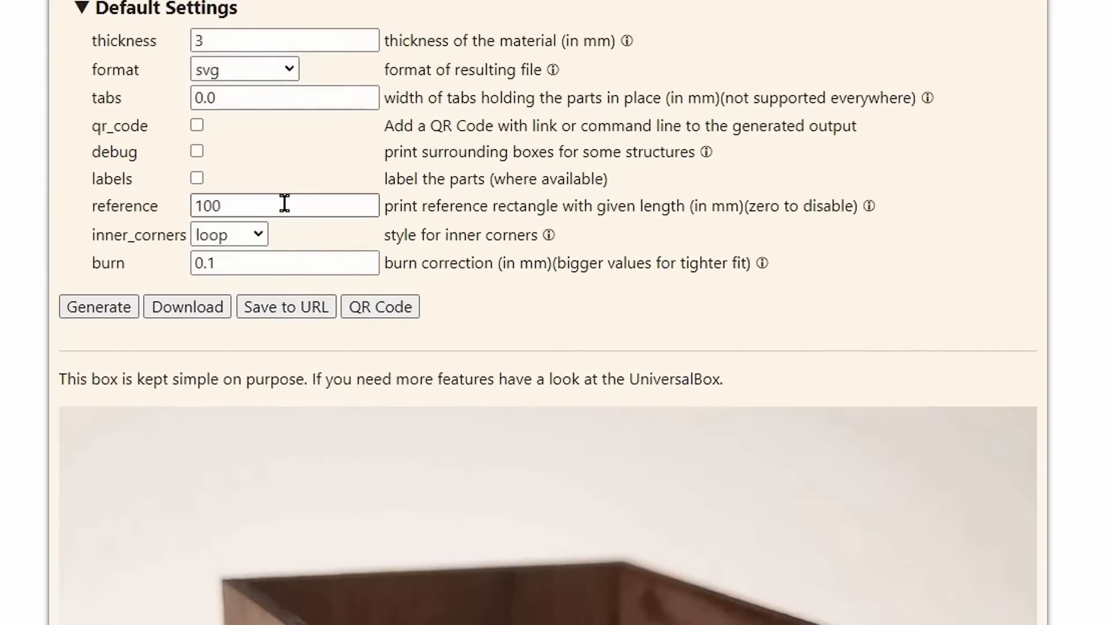
drag(284, 203, 126, 212)
text(0)
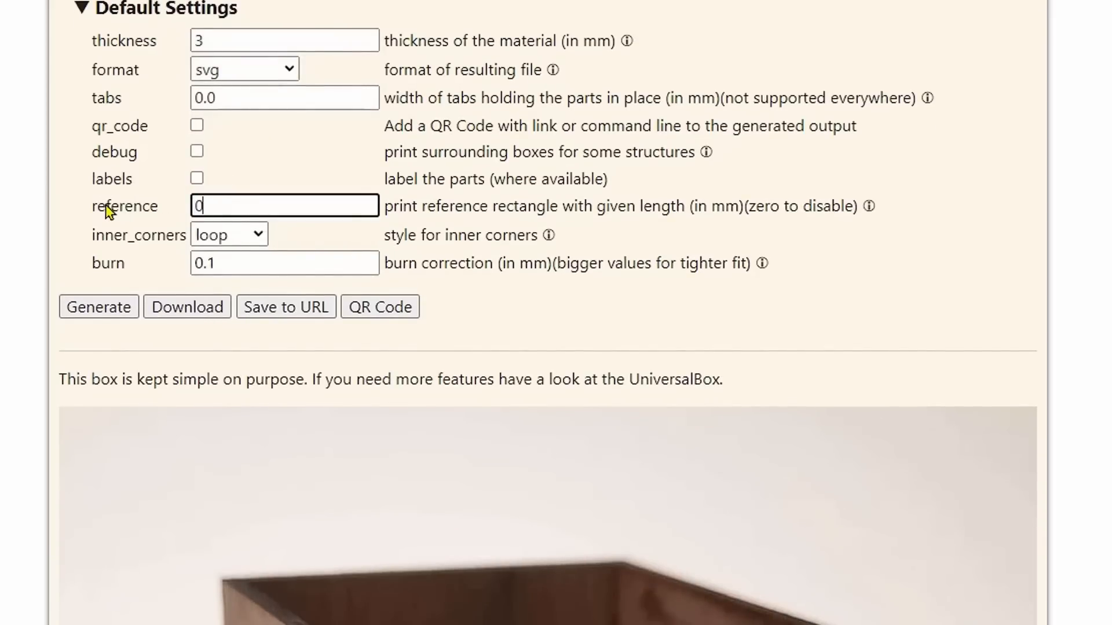
- Set the inner corners style to corner
click(259, 238)
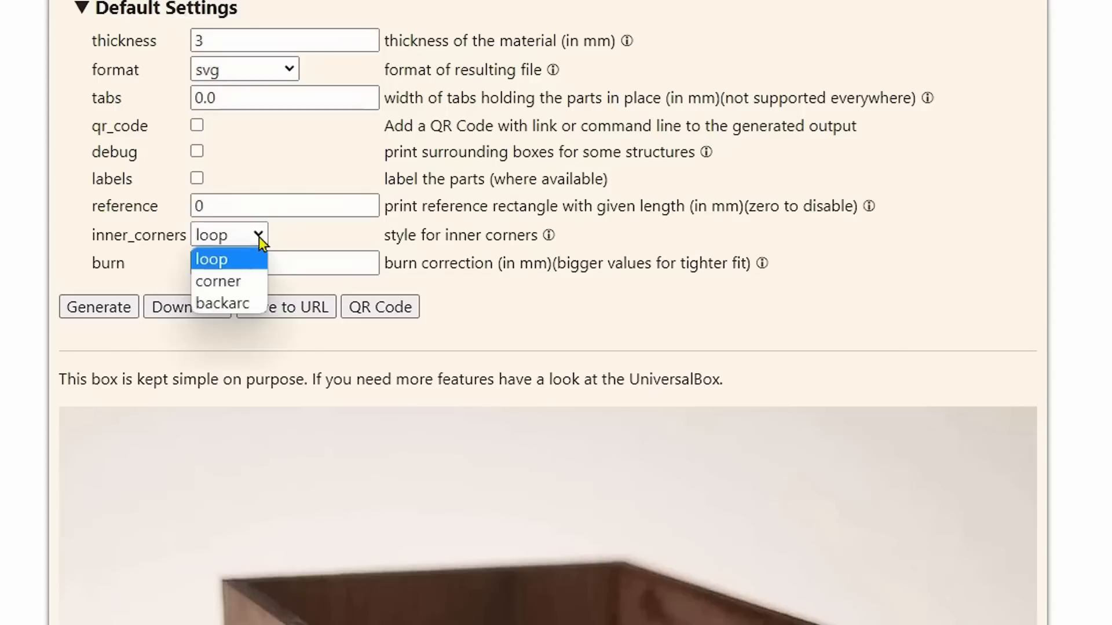
click(236, 280)
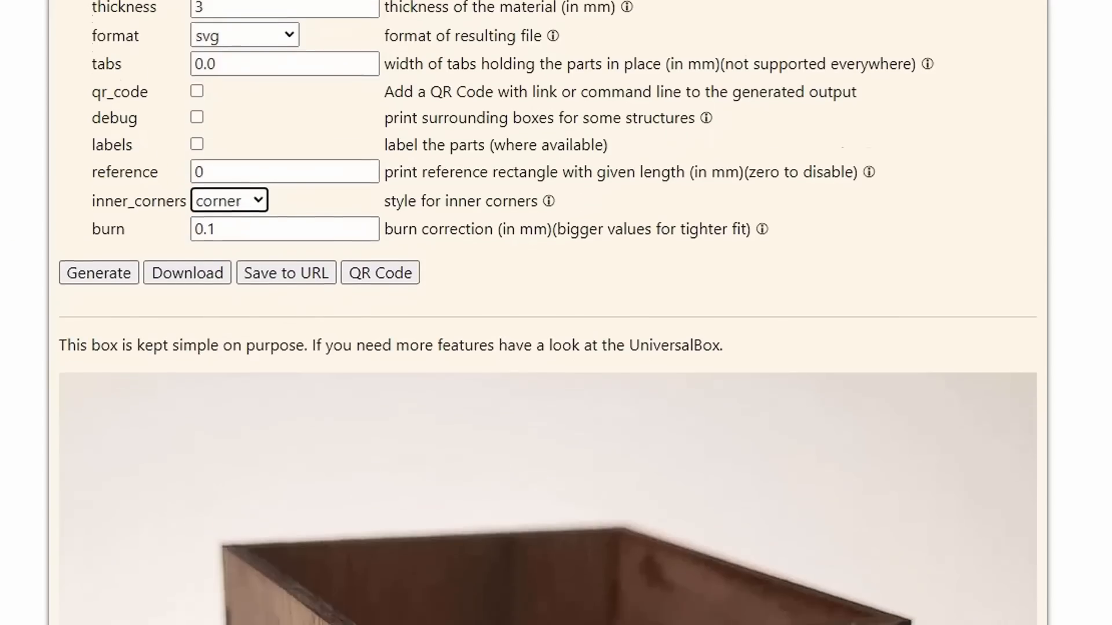
scroll(10, 244, down, 2)
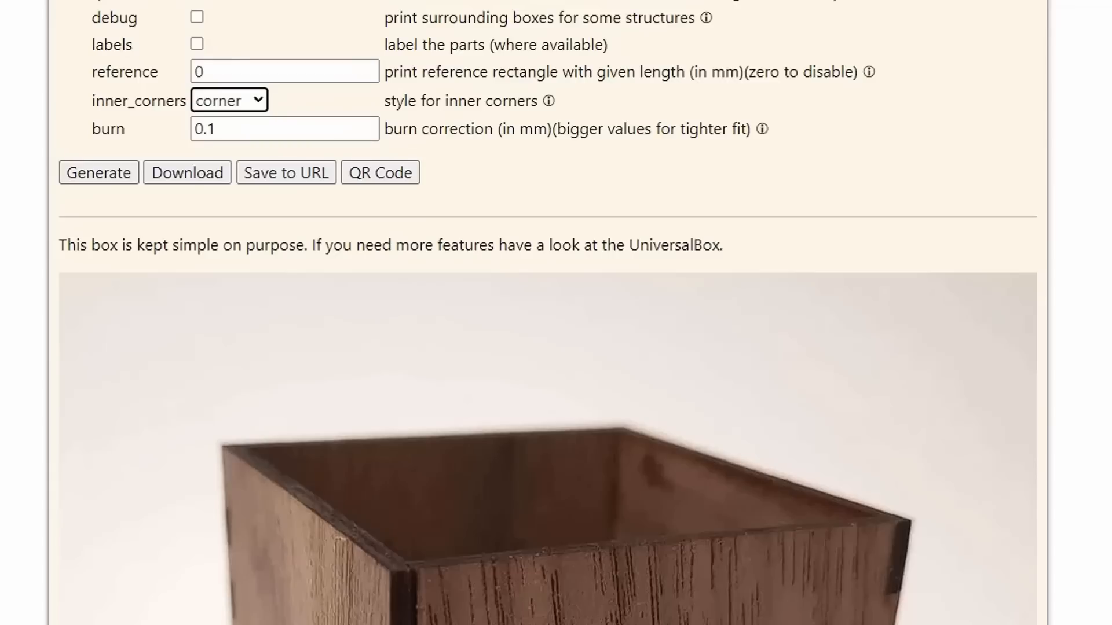
- Download the box drawing as ABox.svg to the SSD-SHARE (F:) drive and switch to that drive's File Explorer window
scroll(154, 266, down, 8)
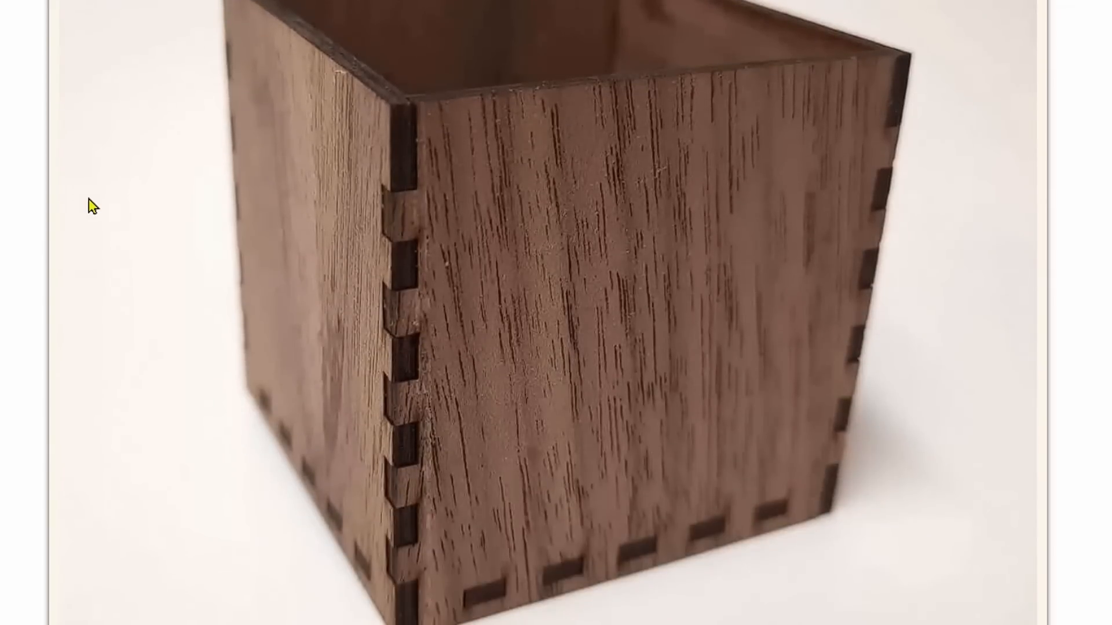
scroll(92, 207, up, 8)
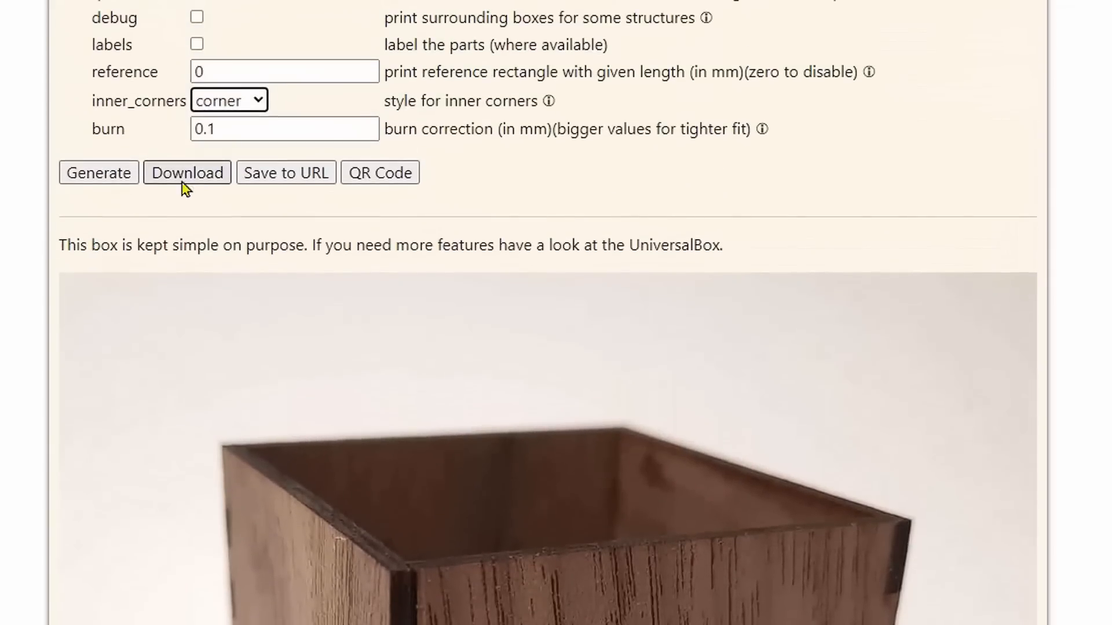
click(197, 184)
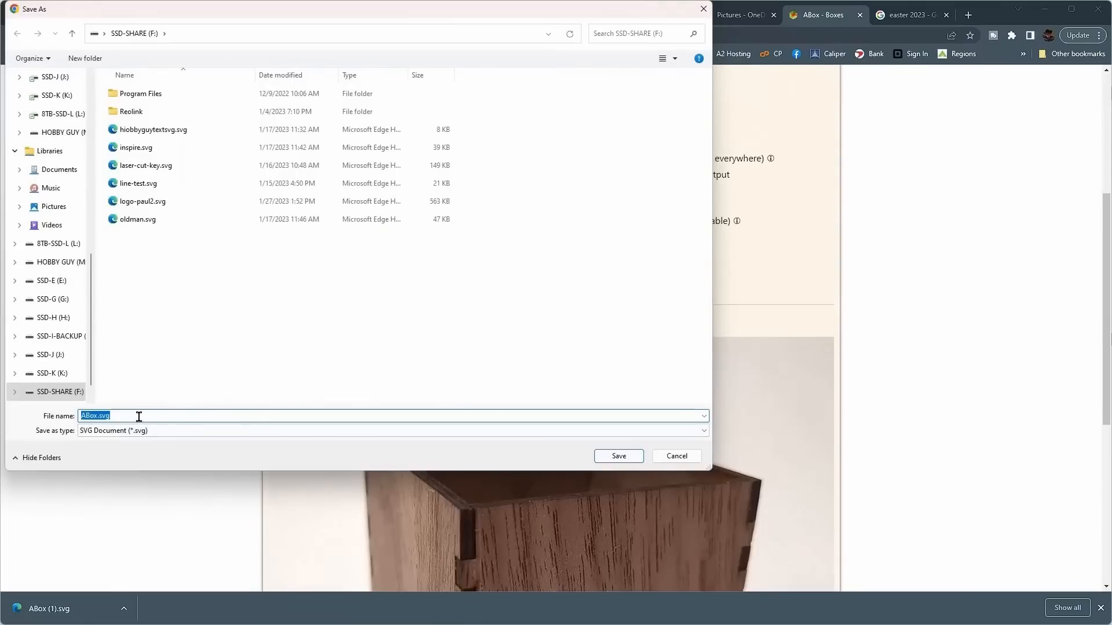
click(617, 457)
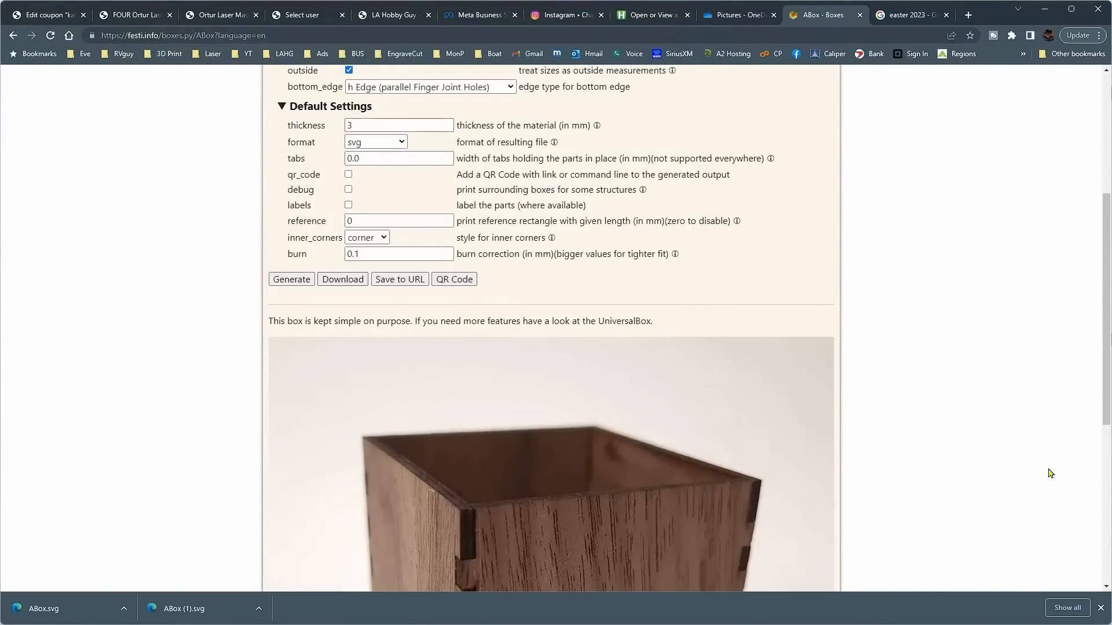
key(alt+Tab)
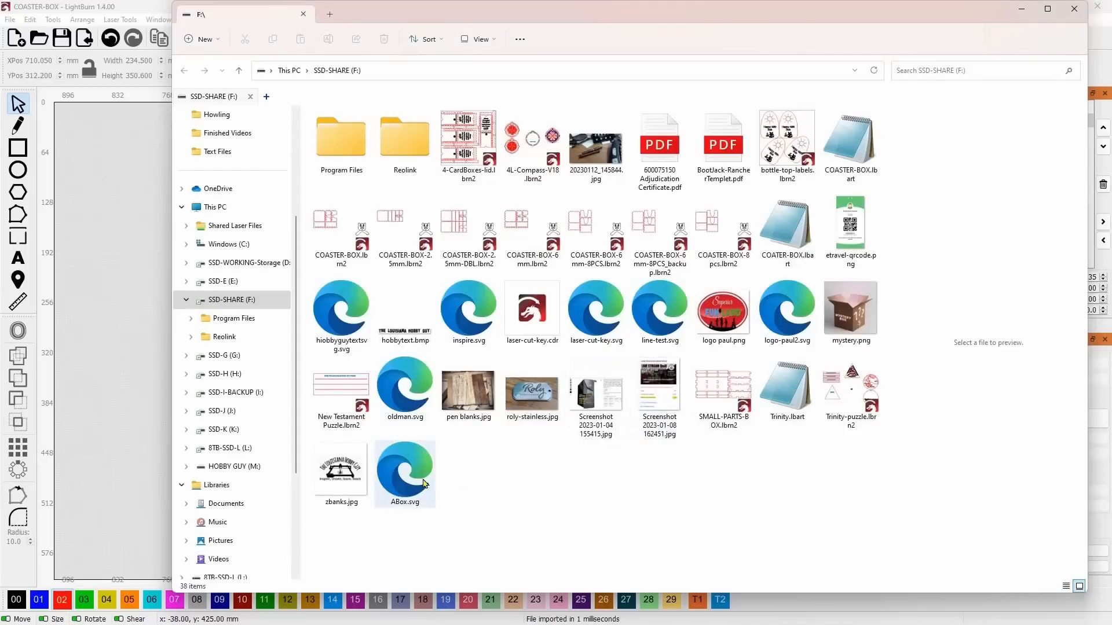
- Import ABox.svg into the LightBurn workspace and move the drawing fully onto the work area beside the reference box
click(422, 483)
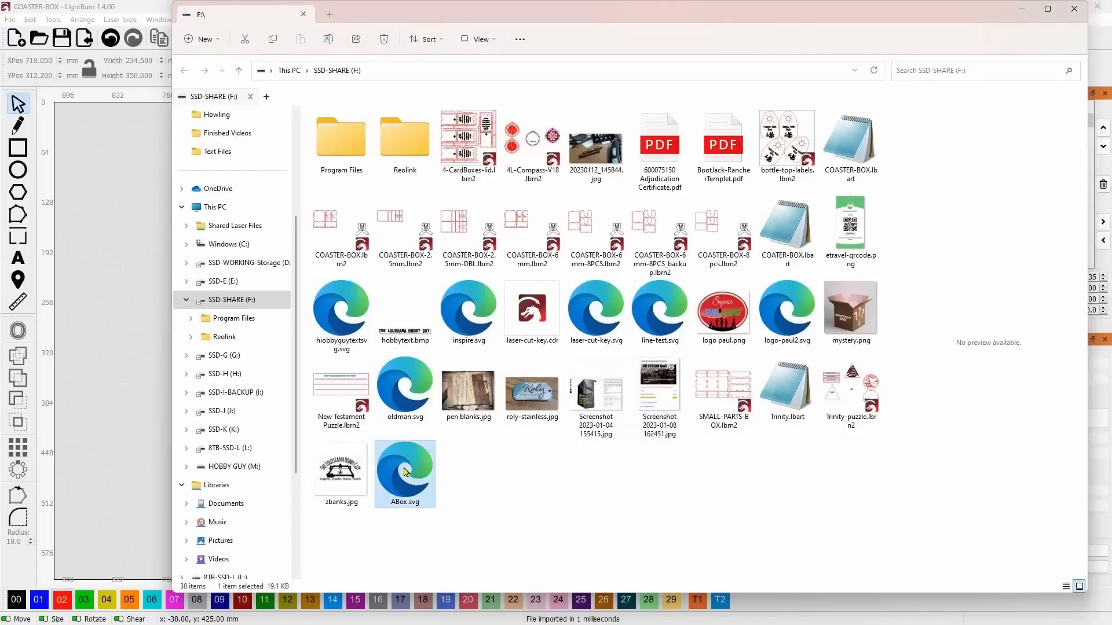
drag(404, 469, 128, 399)
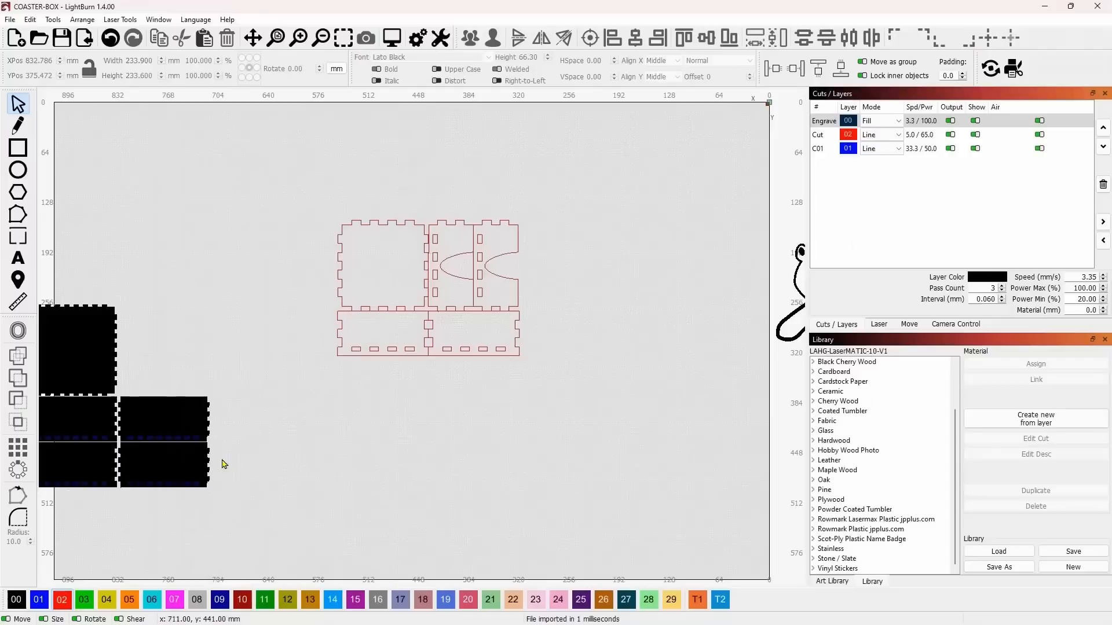
drag(227, 502, 66, 438)
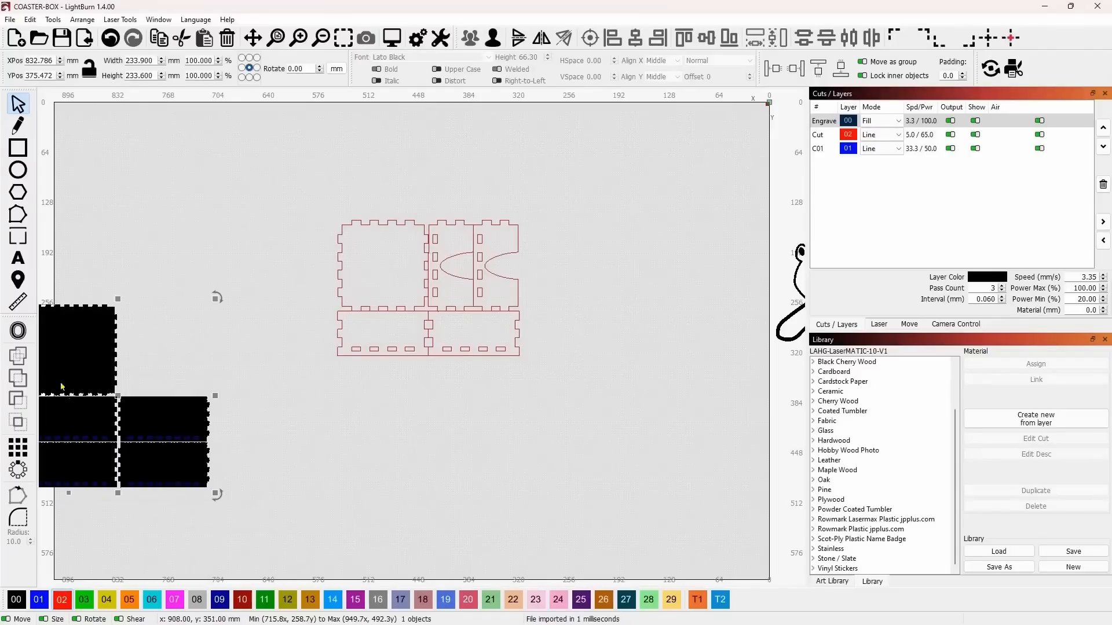
drag(113, 389, 201, 348)
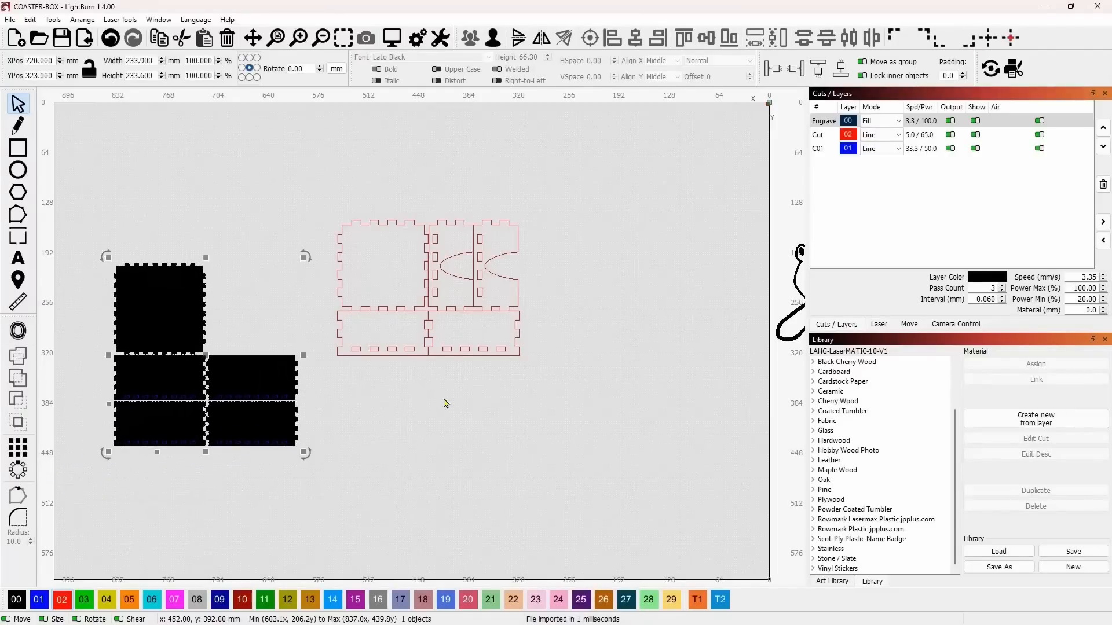
- Assign the imported box drawing to the red Cut layer 02 so it shows as line cuts
click(880, 120)
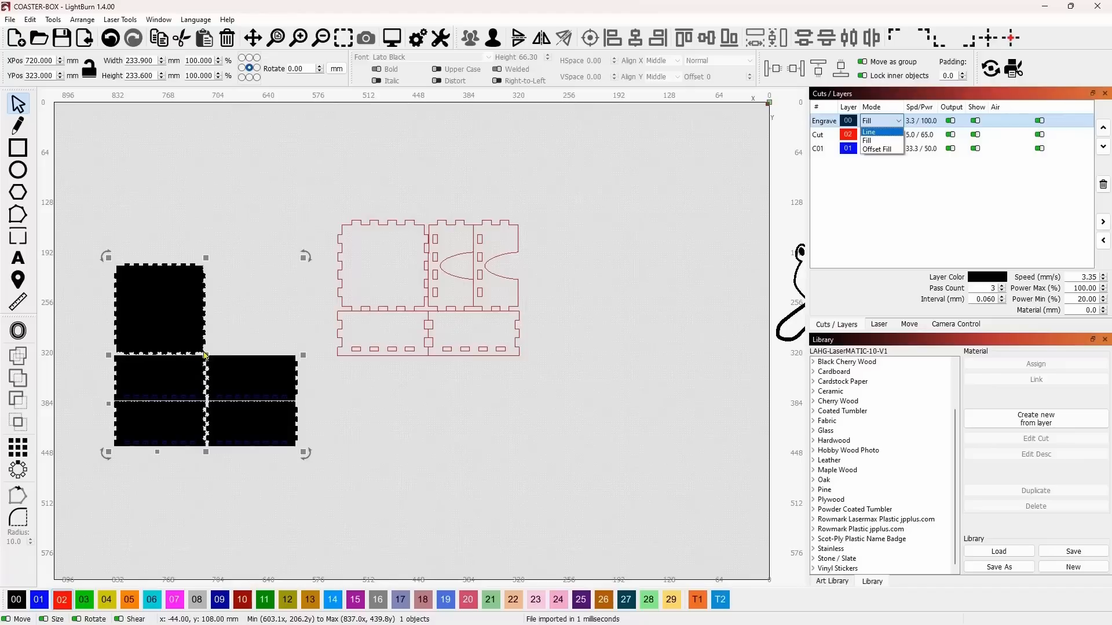
click(207, 359)
click(61, 599)
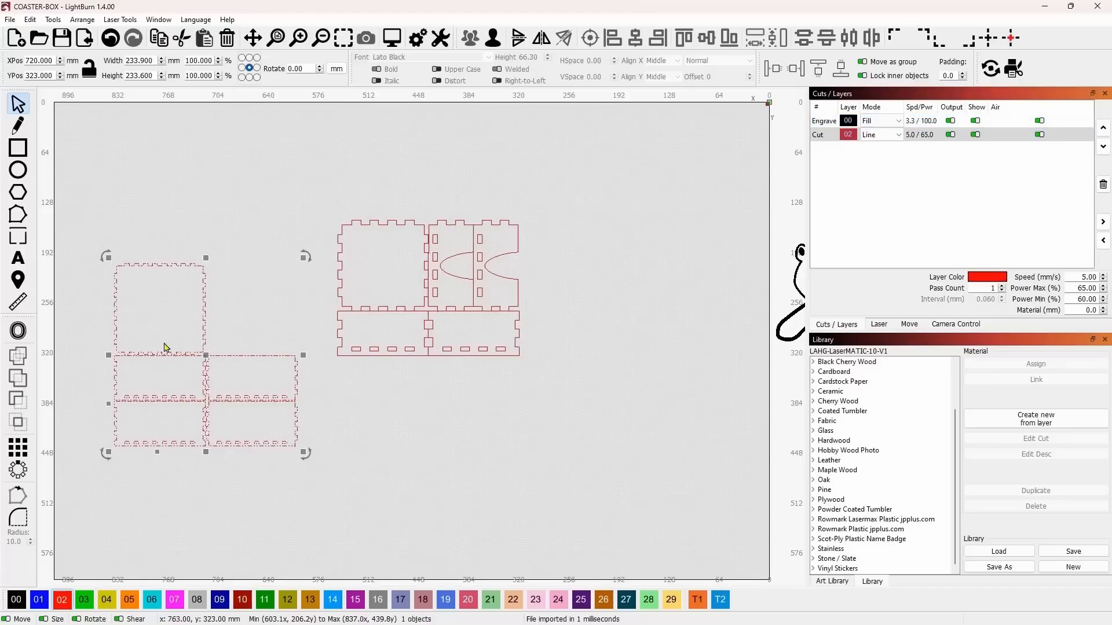
scroll(336, 418, up, 1)
click(405, 409)
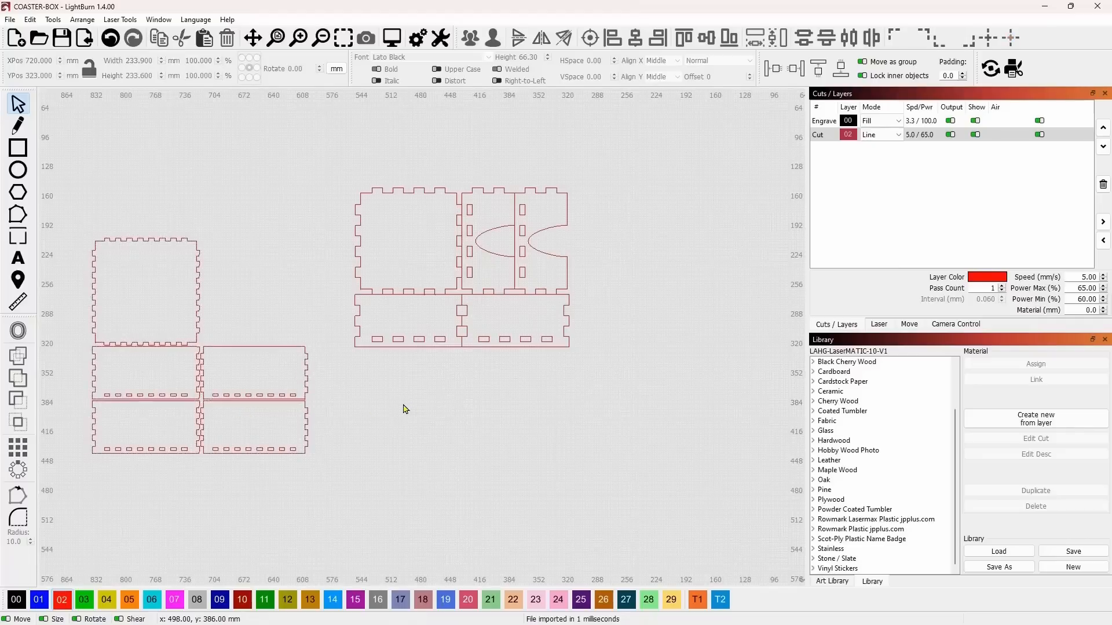
- Ungroup the imported box drawing into its separate panels
scroll(241, 408, up, 1)
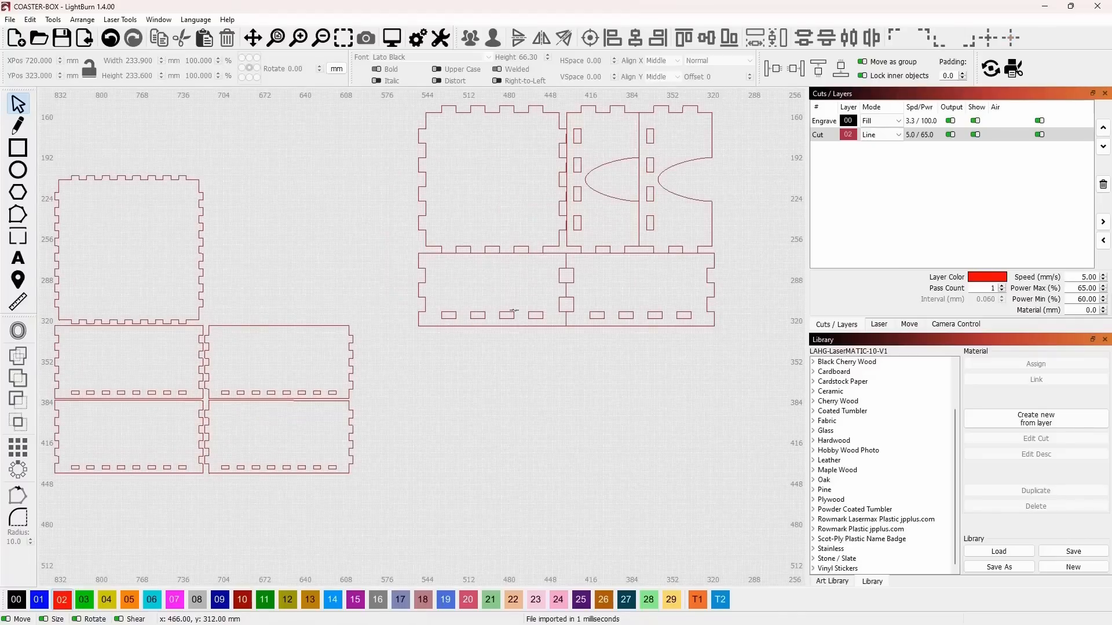
scroll(263, 399, down, 1)
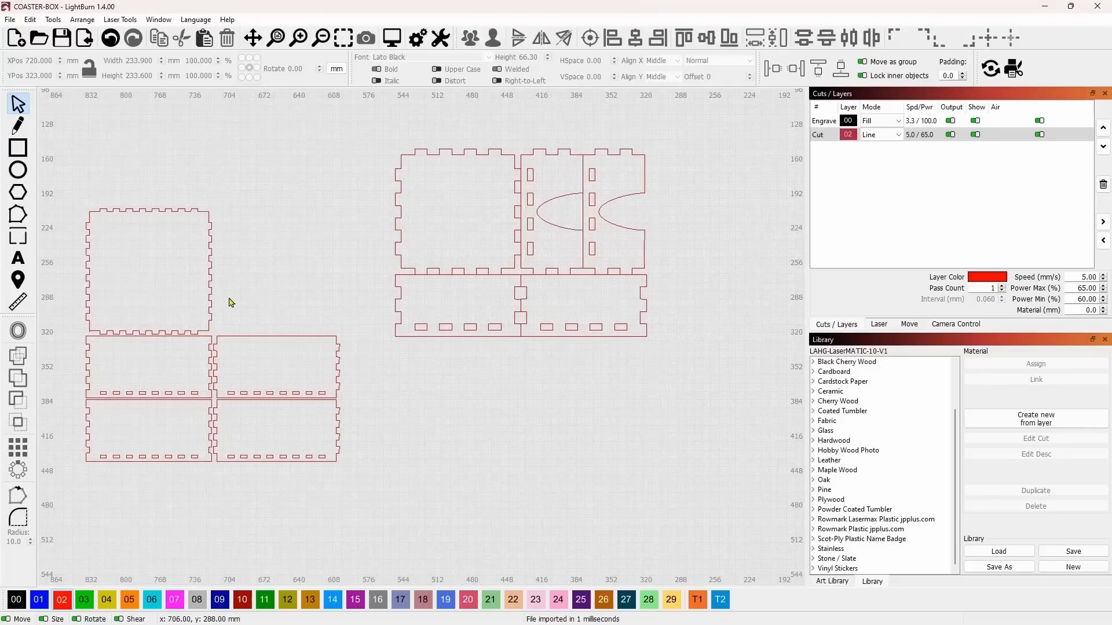
click(230, 273)
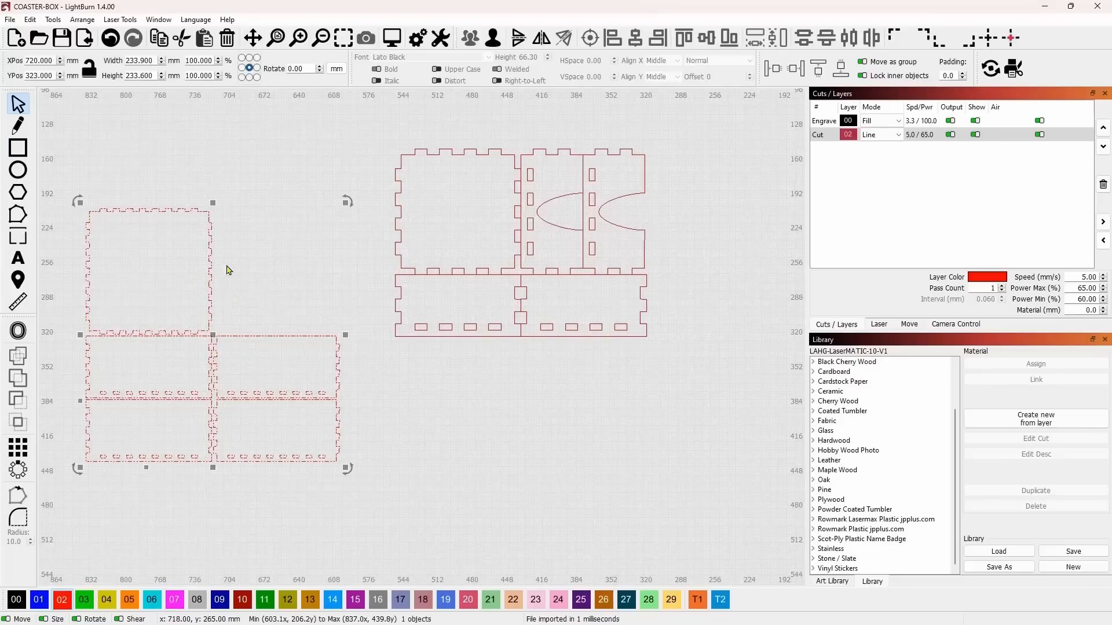
click(493, 40)
click(293, 221)
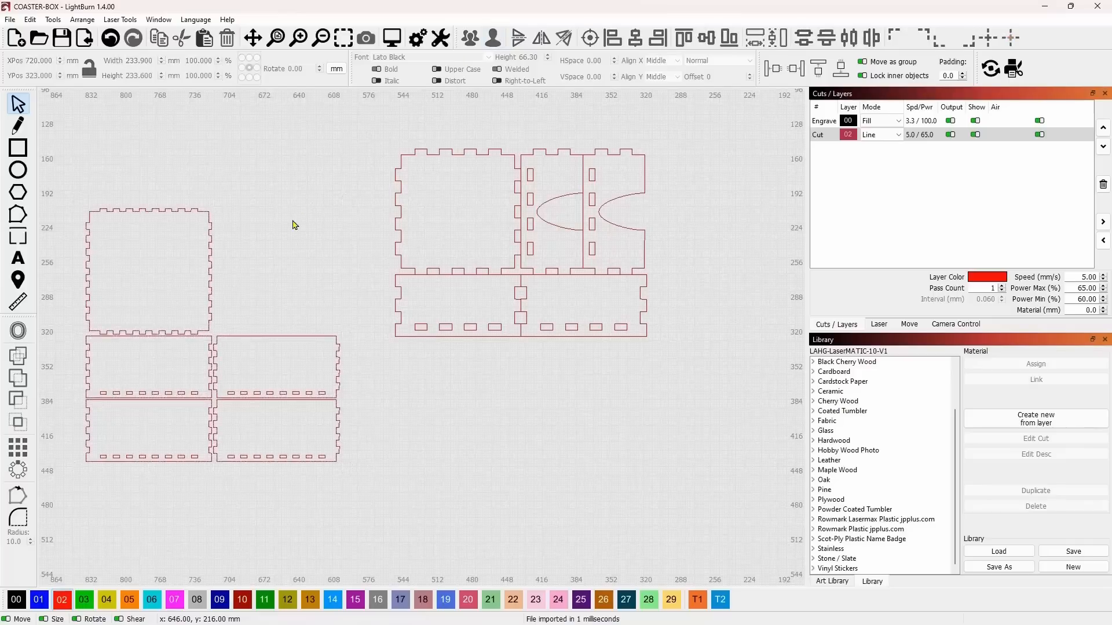
drag(235, 253, 205, 251)
click(308, 265)
drag(373, 403, 394, 343)
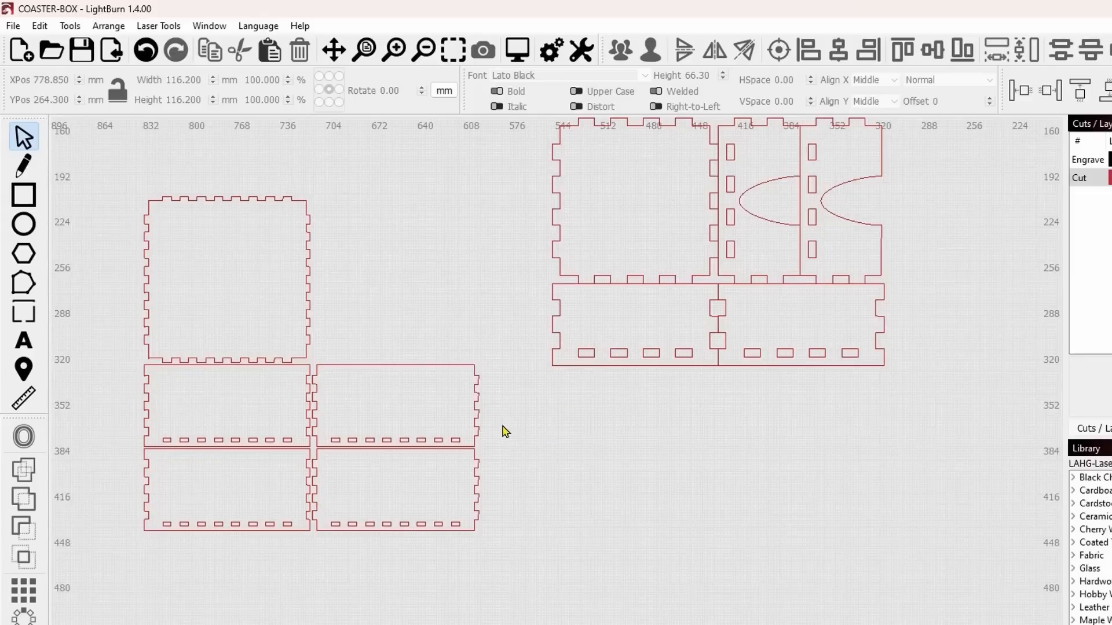
- Delete the upper side panel of the second column and move the one below it to open space under the reference box
click(473, 413)
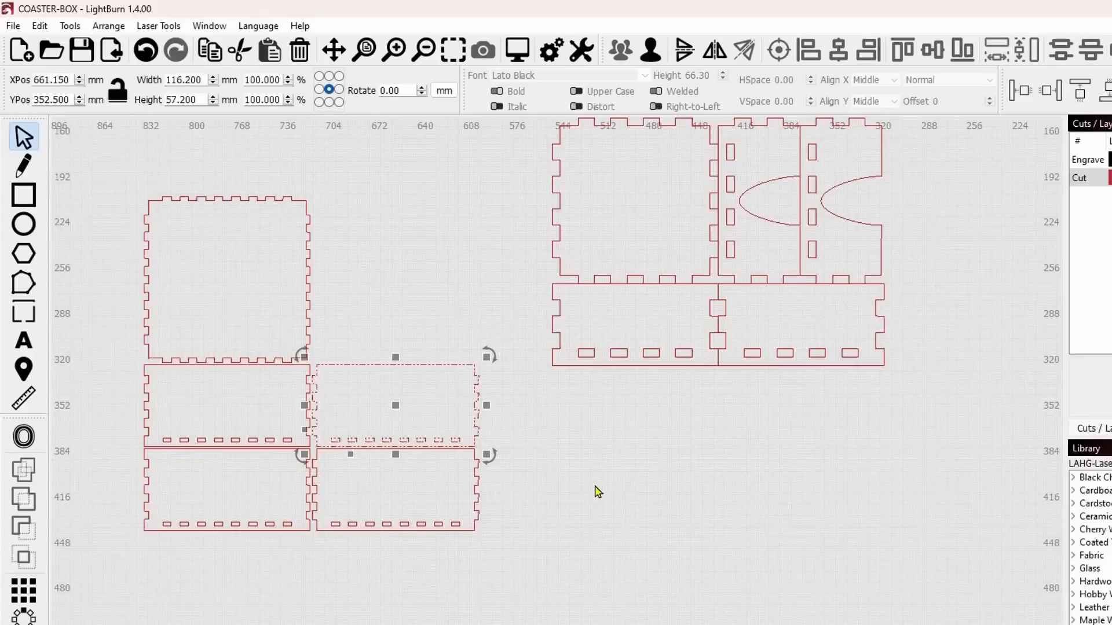
key(Delete)
drag(506, 502, 464, 491)
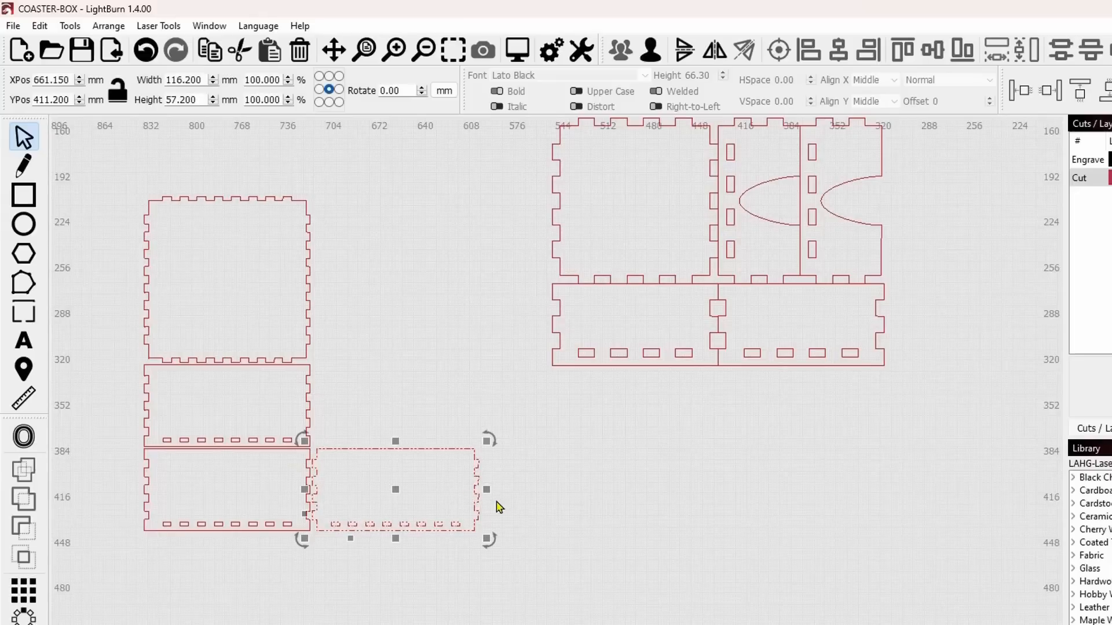
drag(394, 492, 557, 519)
click(384, 440)
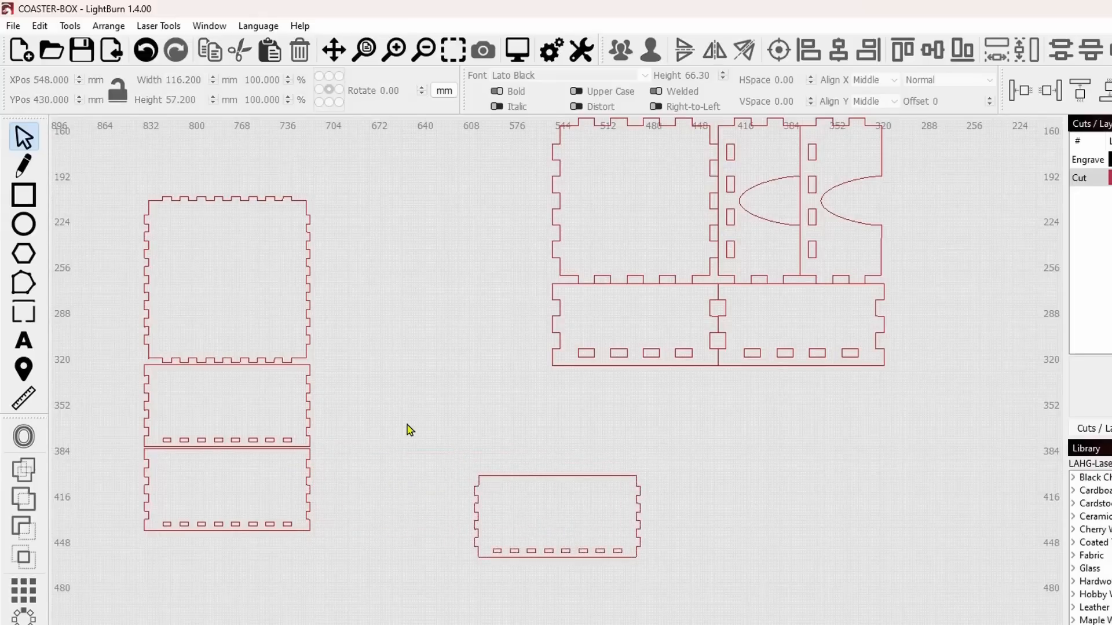
- Draw an ellipse about 52 mm wide and 74 mm high overlapping the top edge of the separated side panel
click(29, 230)
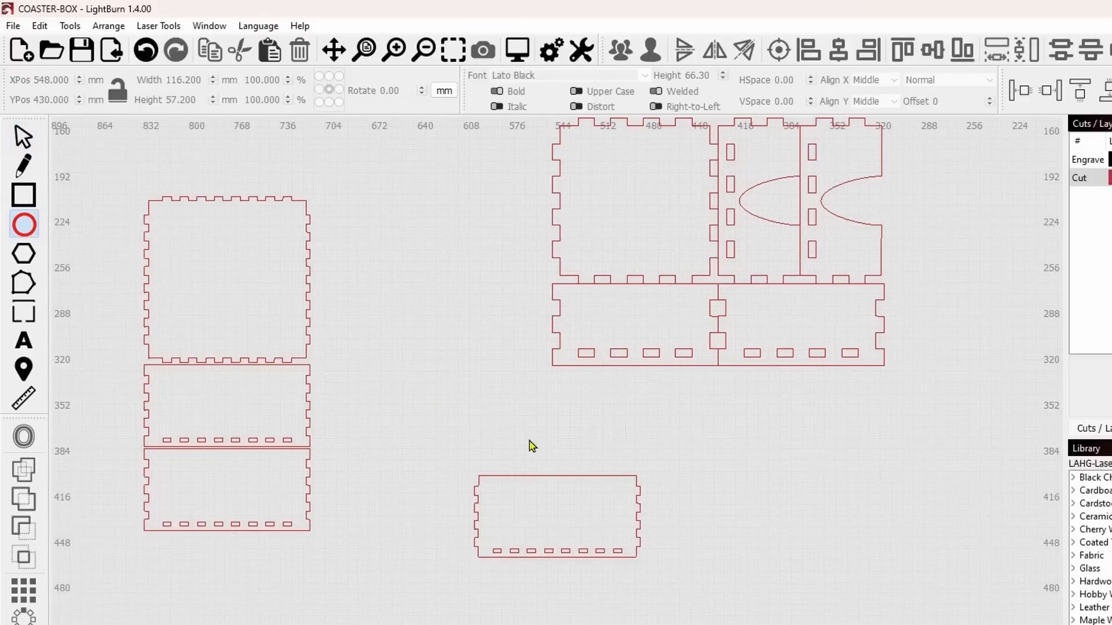
drag(520, 435, 595, 543)
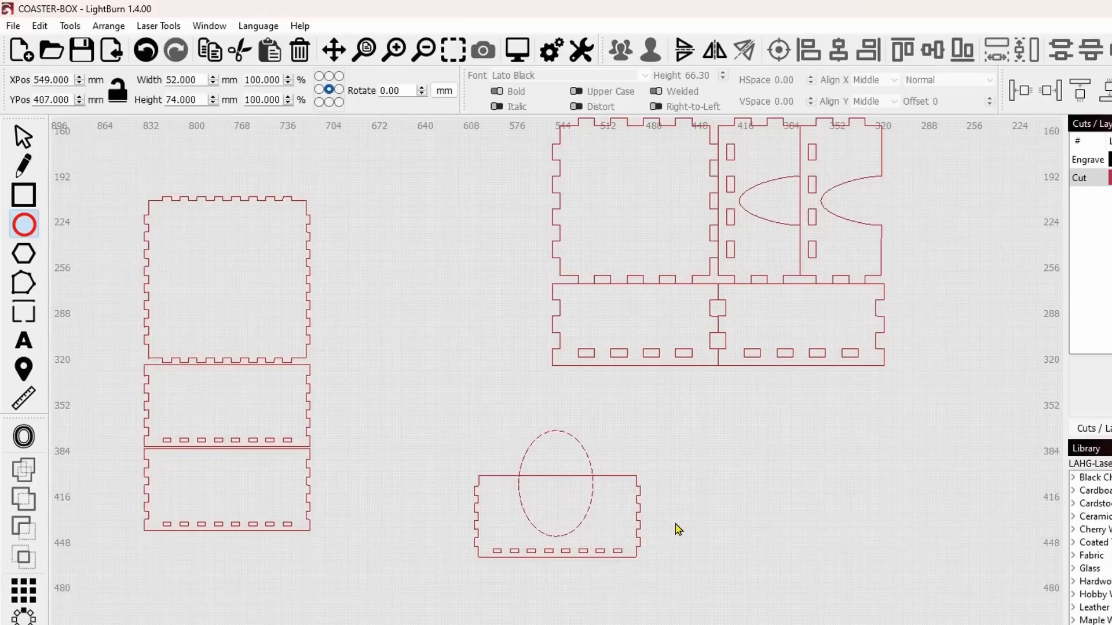
scroll(523, 515, up, 1)
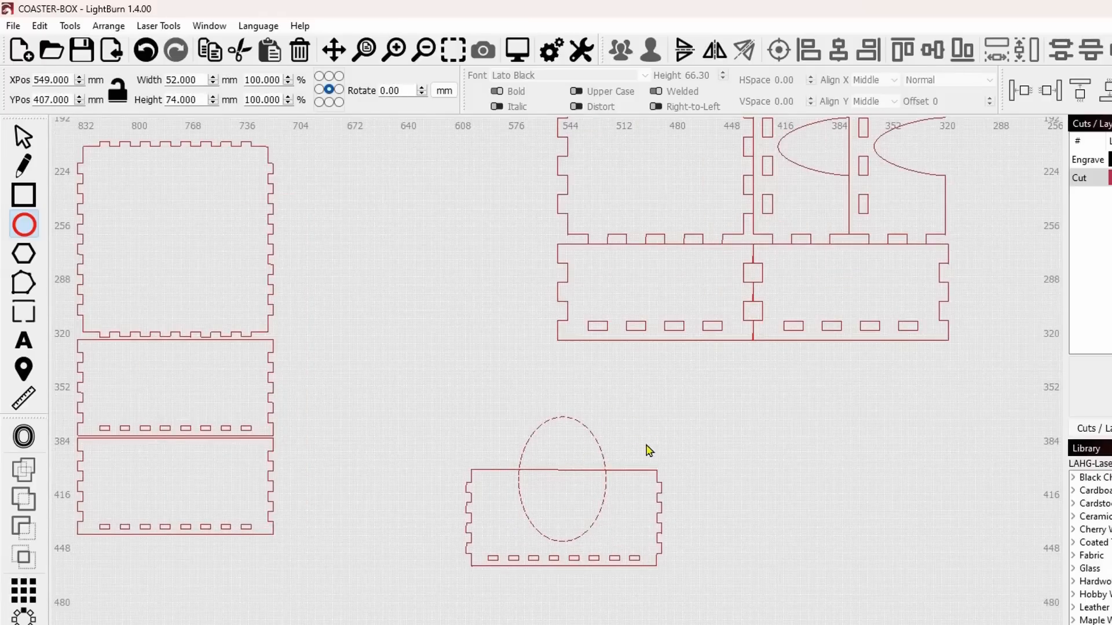
scroll(642, 454, up, 1)
scroll(626, 433, up, 2)
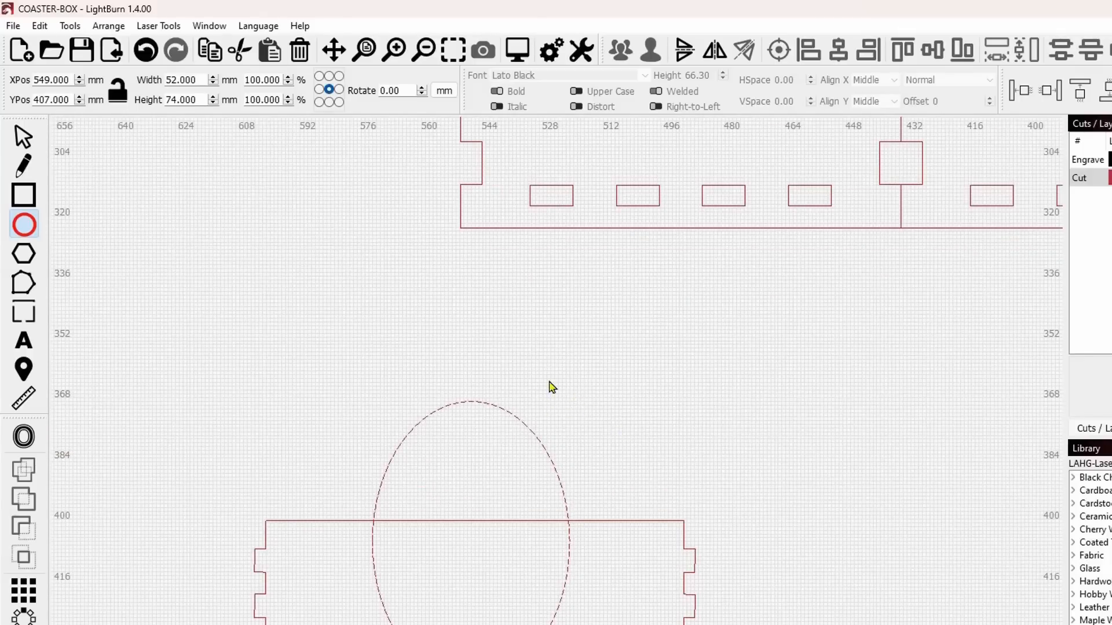
- Check the grid spacing in the settings and examine the gap between finger slots and elliptical cutout on the reference box and new panel
click(548, 52)
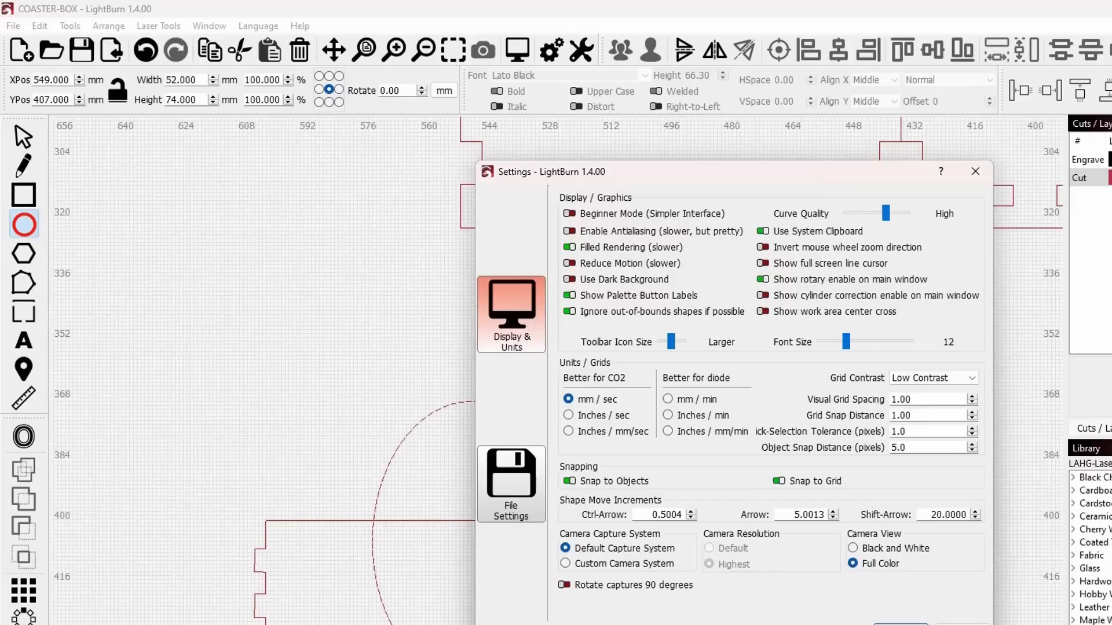
key(Return)
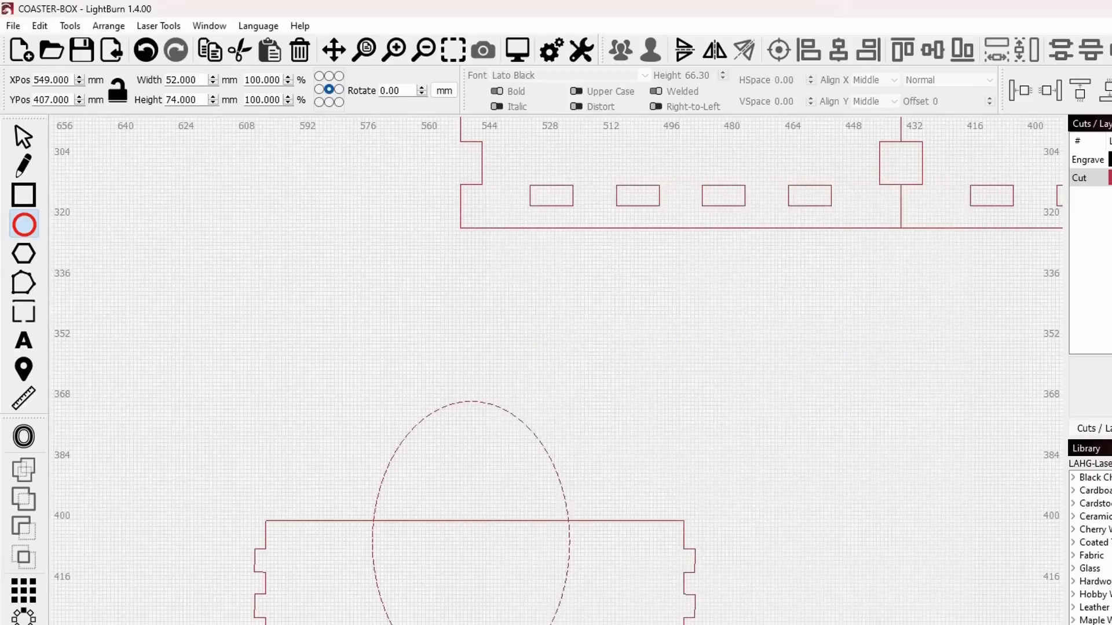
drag(745, 597, 576, 624)
scroll(772, 536, down, 4)
drag(789, 507, 774, 624)
scroll(778, 508, up, 8)
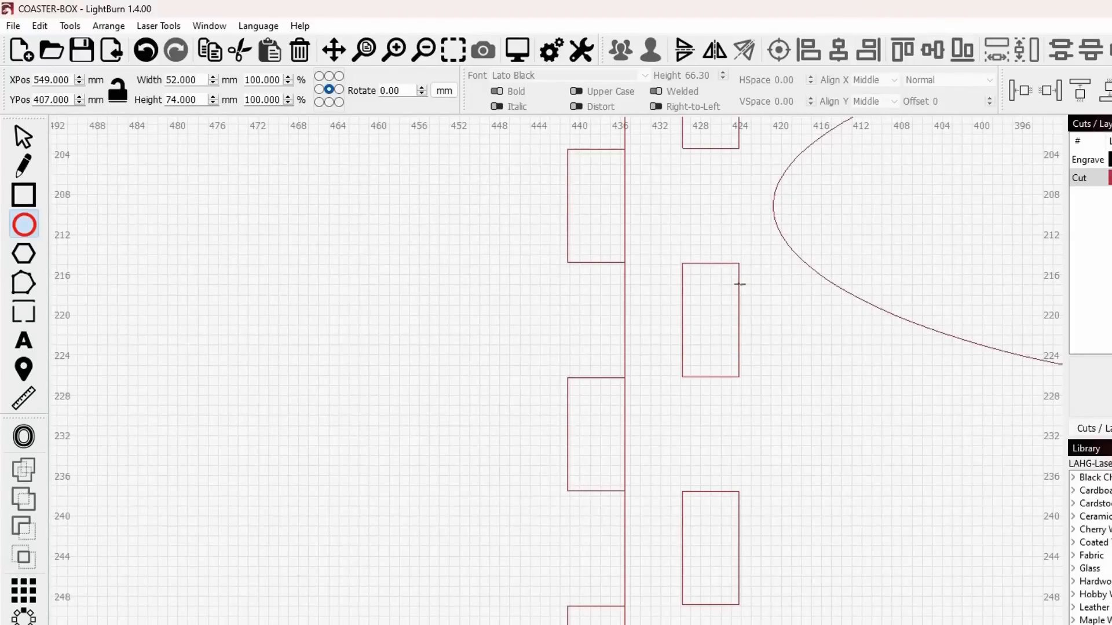
scroll(770, 418, down, 9)
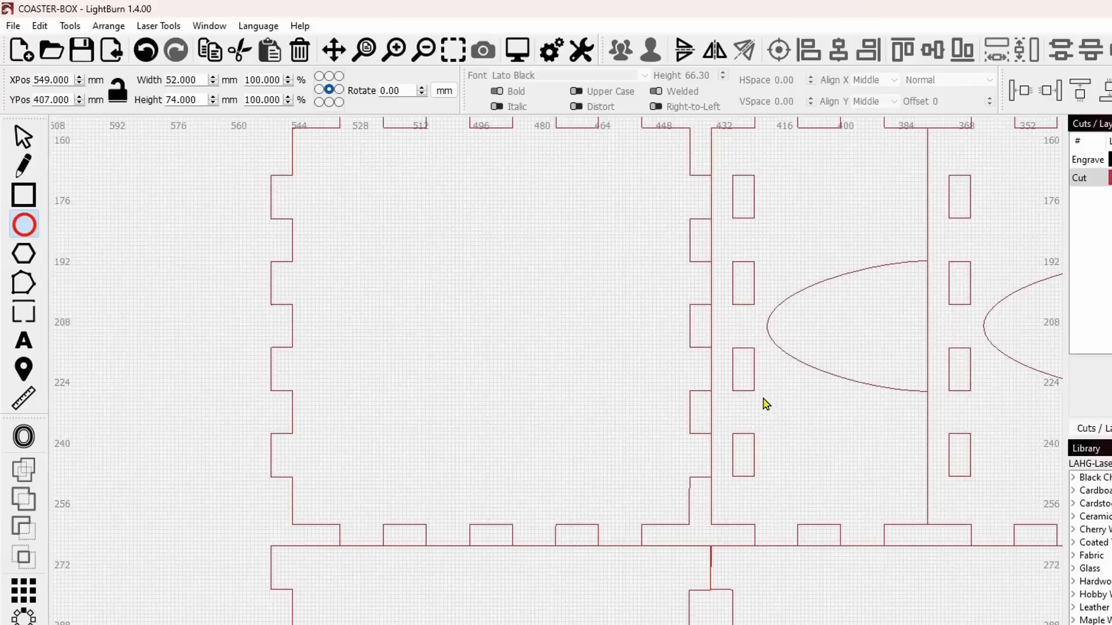
drag(702, 601, 742, 374)
scroll(637, 521, up, 4)
scroll(635, 515, up, 4)
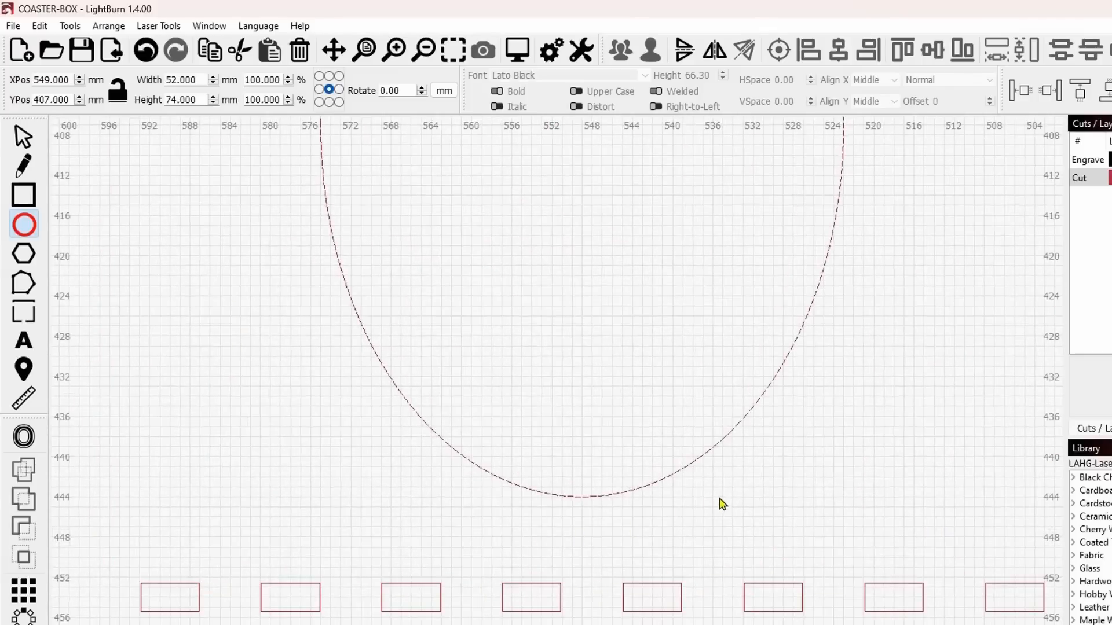
drag(714, 488, 634, 462)
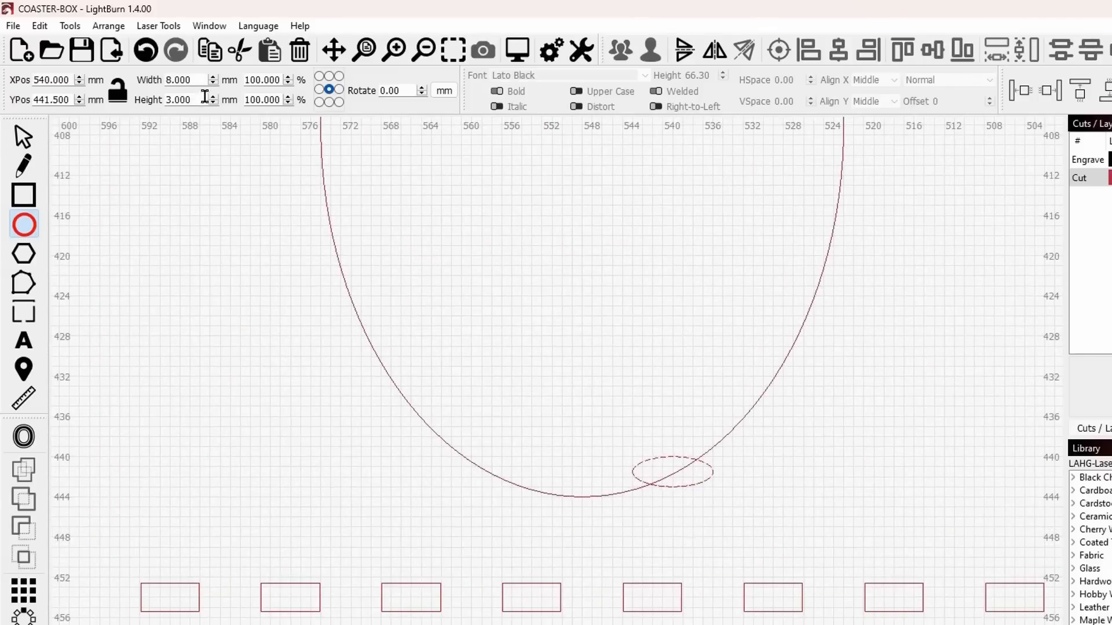
click(150, 58)
- Nudge the ellipse straight down to a Y position of about 412.5 mm, leaving about 3 mm above the panel's finger slots
click(24, 140)
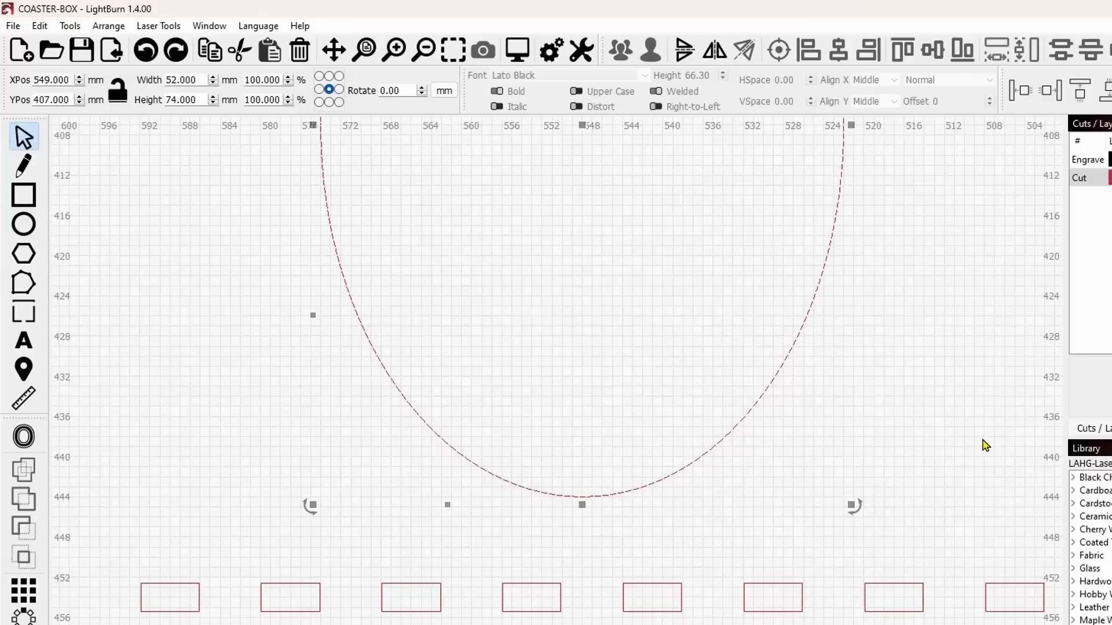
key(Down)
key(Down)
key(Down)
key(Down)
key(Down)
key(Down)
key(Down)
key(Down)
key(Down)
key(Down)
key(Down)
key(Down)
key(Down)
key(Down)
key(Down)
key(Down)
key(Down)
key(Down)
key(Down)
key(Down)
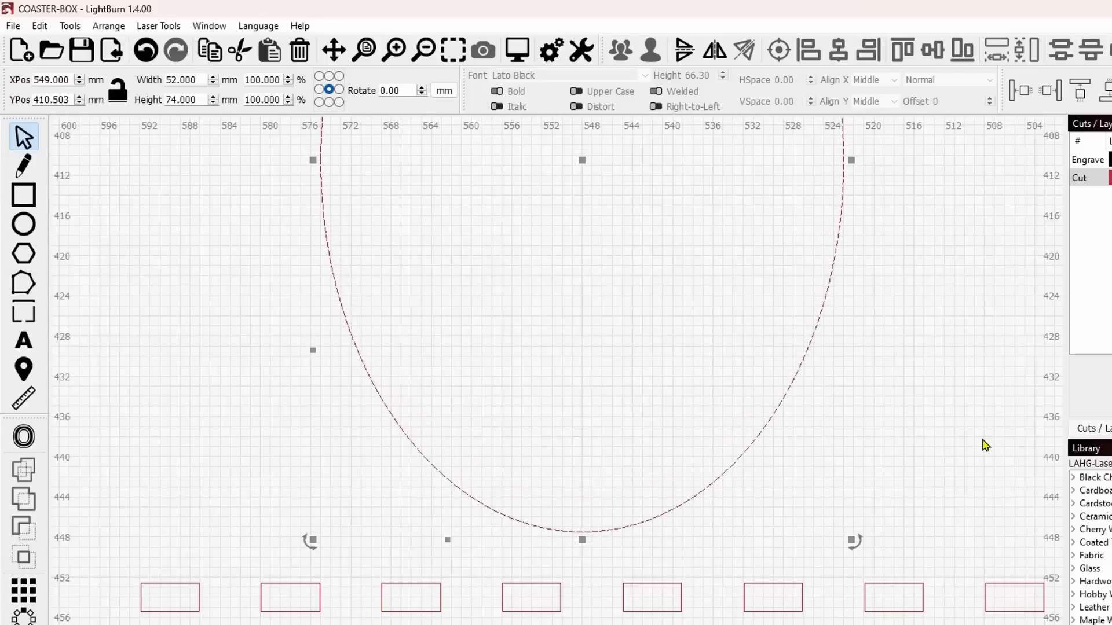
key(Down)
key(Down)
key(Down)
key(Down)
key(Down)
key(Down)
key(Down)
key(Down)
key(Down)
key(Down)
key(Down)
key(Down)
key(Down)
key(Down)
key(Down)
key(Down)
key(Down)
key(Down)
key(Down)
key(Down)
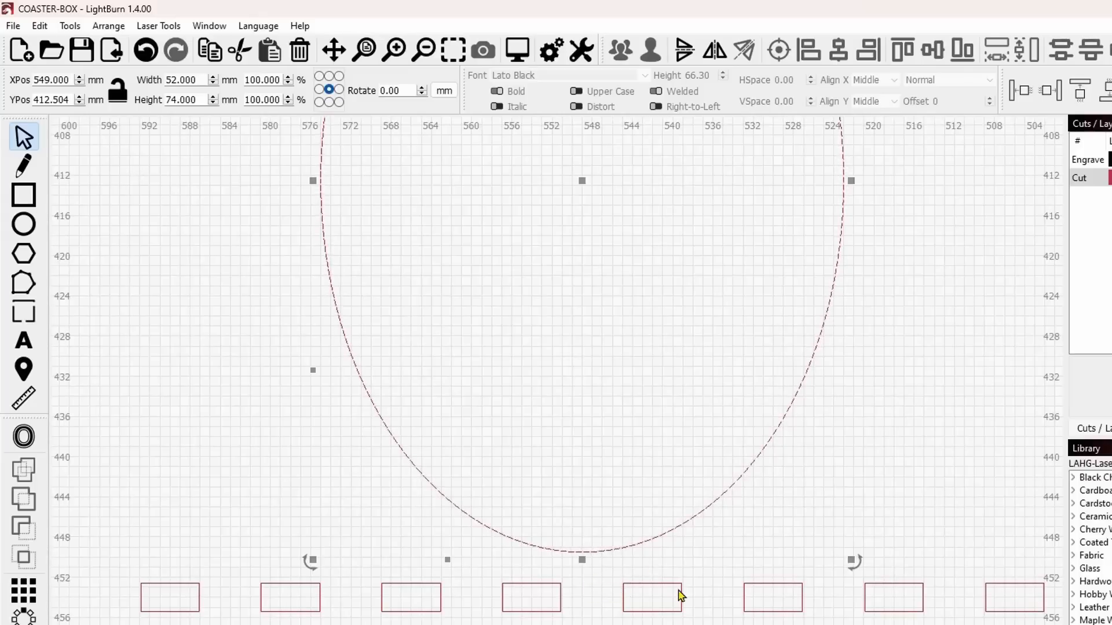
- Convert the ellipse on the side panel to a path
scroll(672, 491, down, 6)
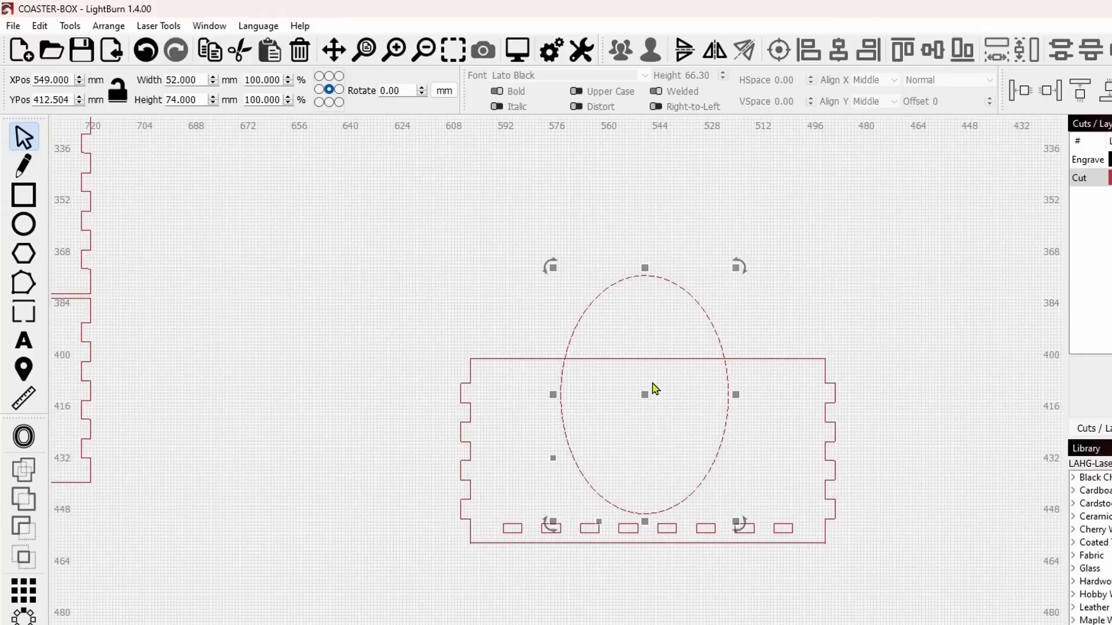
scroll(532, 383, down, 5)
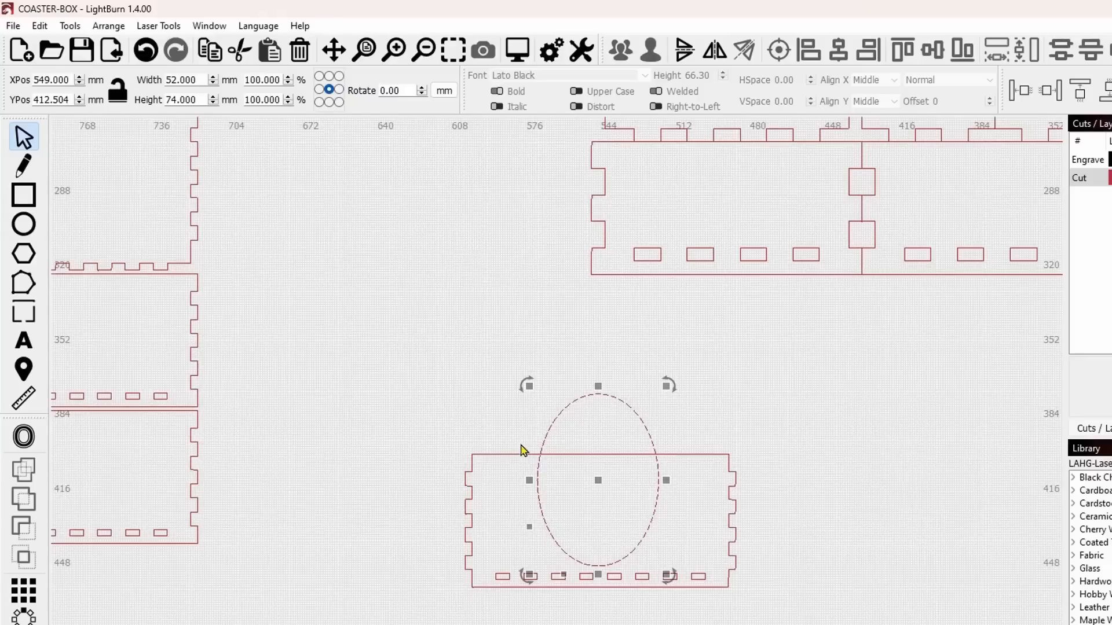
scroll(791, 330, up, 3)
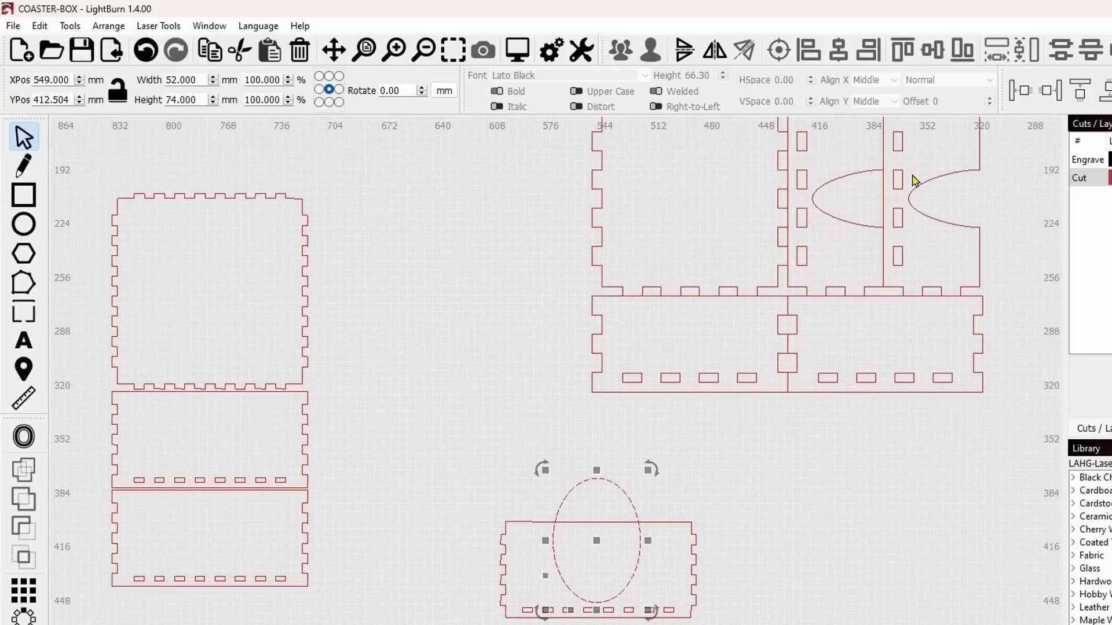
scroll(571, 487, up, 6)
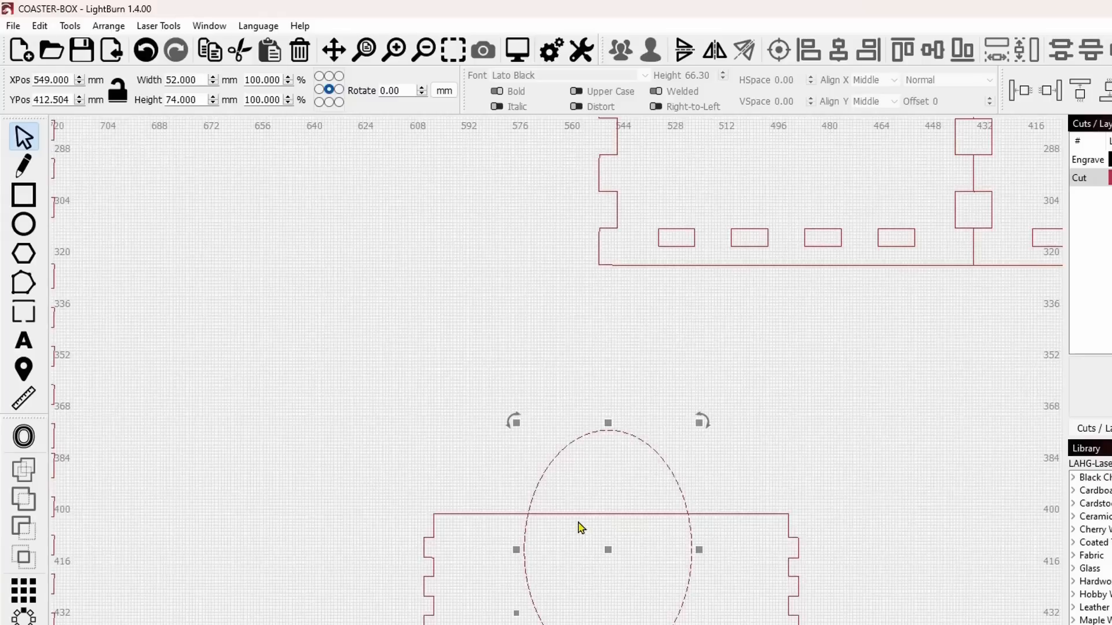
drag(466, 390, 466, 387)
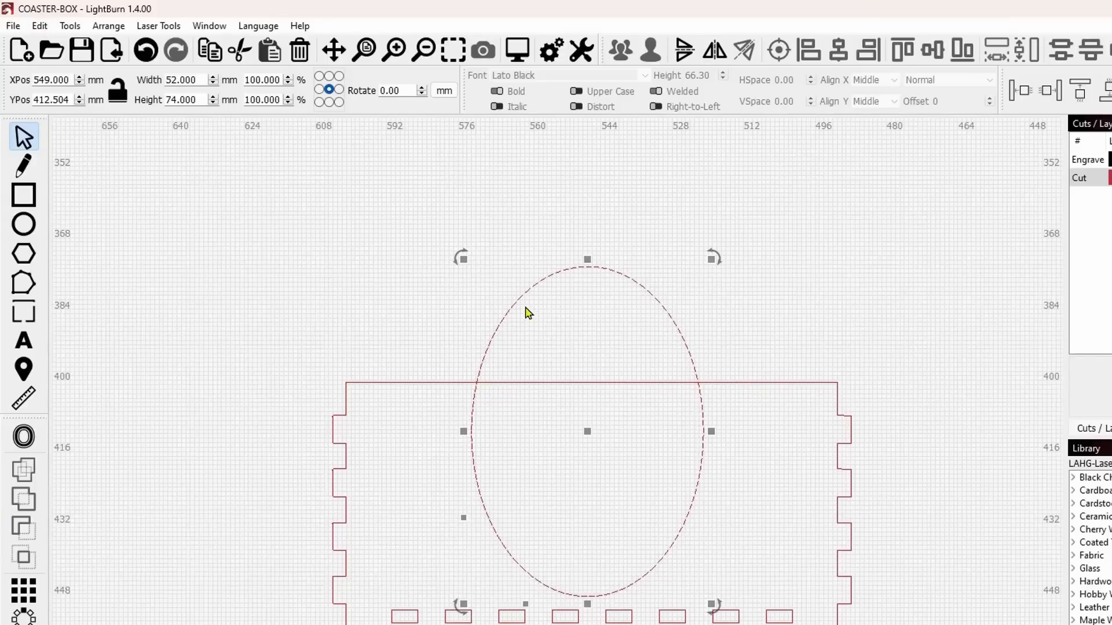
click(39, 26)
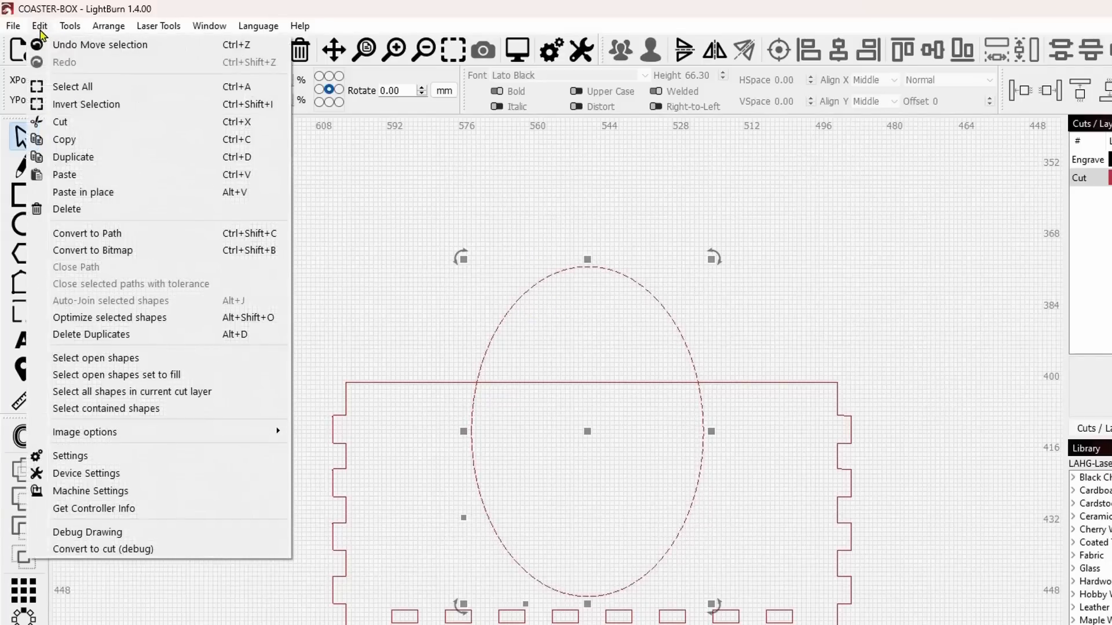
click(181, 233)
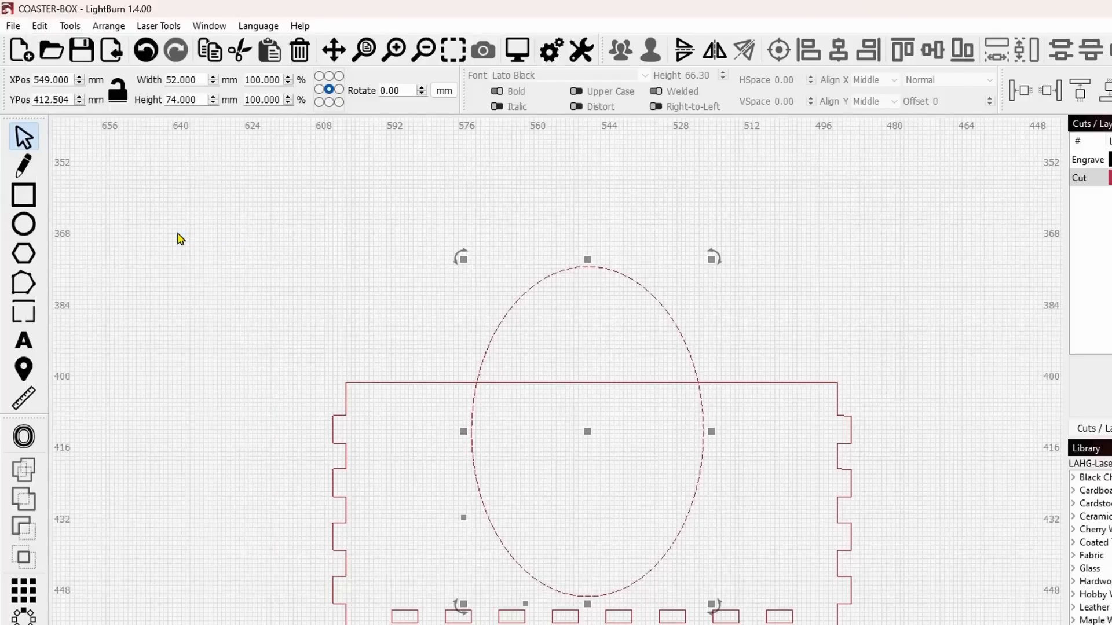
- Edit the ellipse's nodes, moving its two side nodes straight up onto the side panel's top edge
click(23, 283)
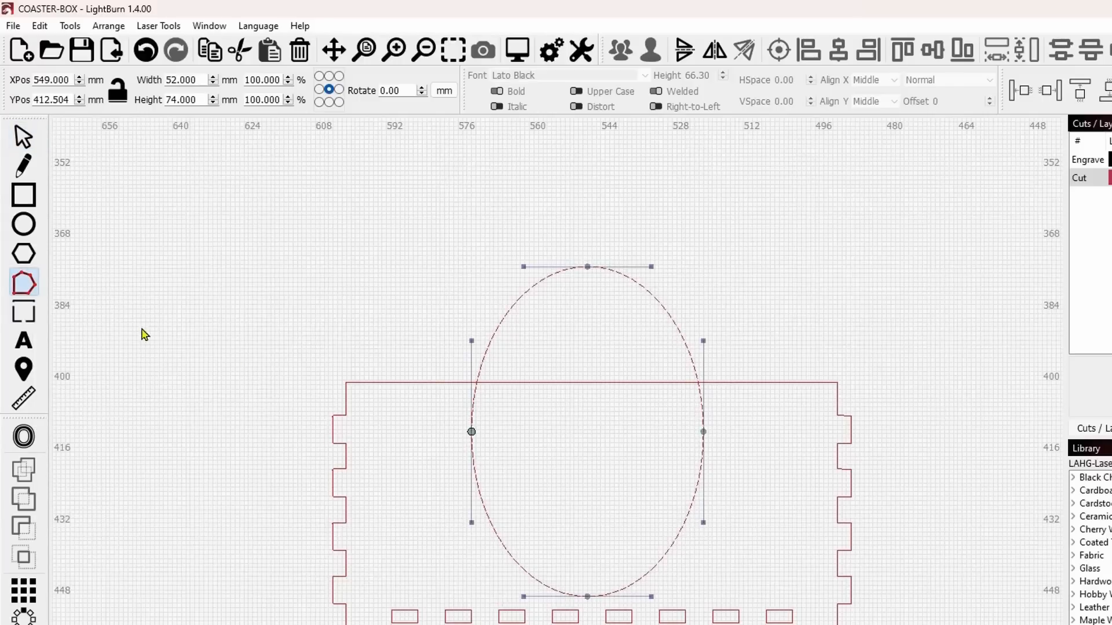
scroll(488, 468, up, 8)
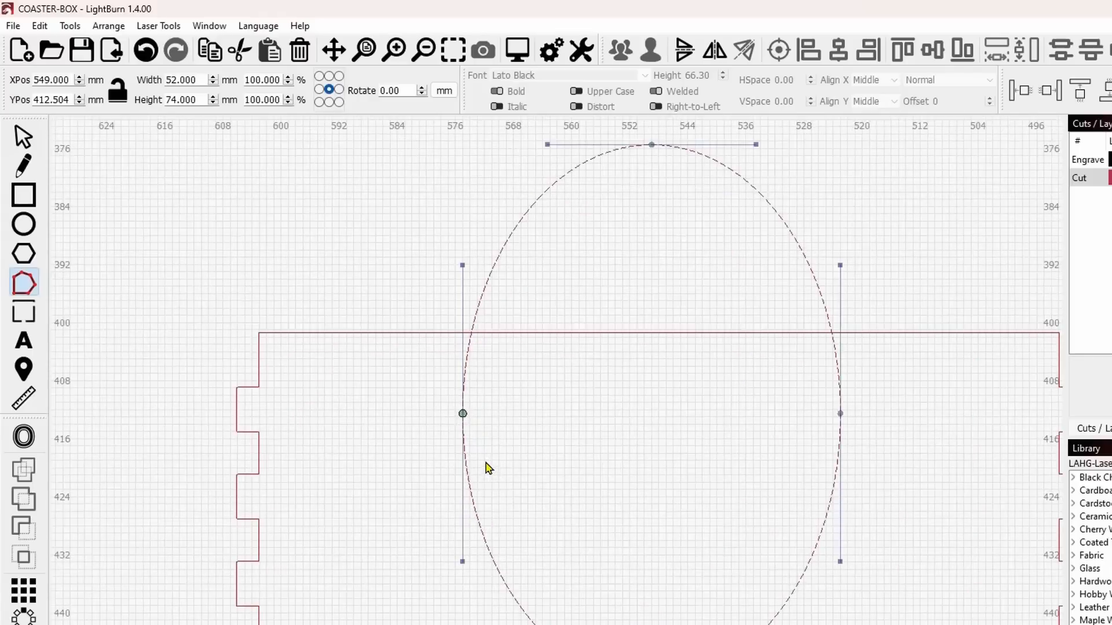
drag(494, 342, 534, 444)
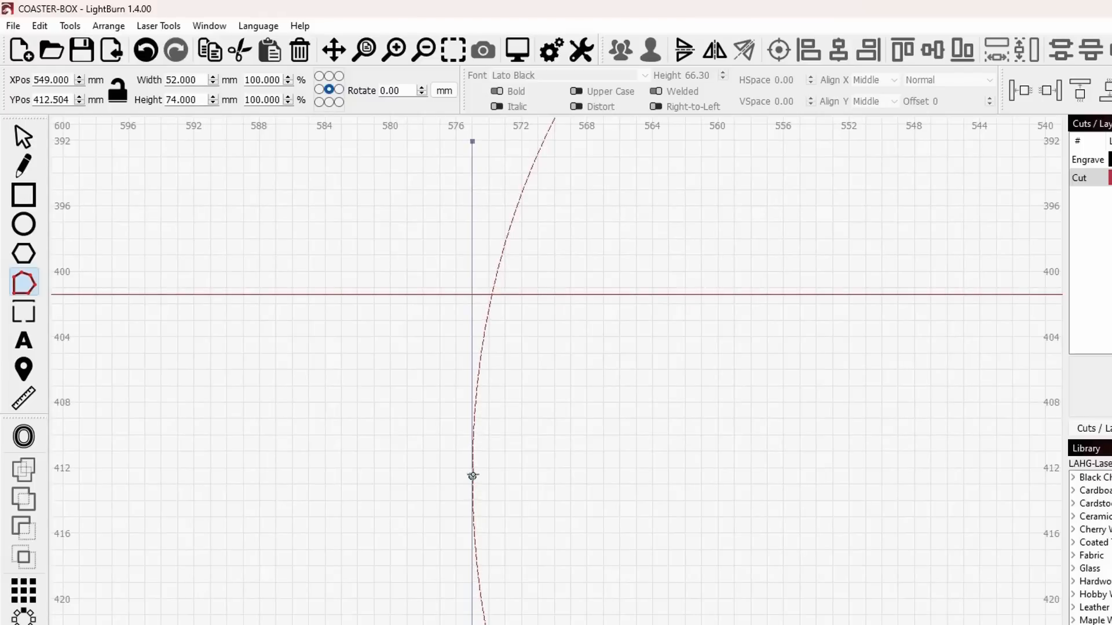
drag(473, 476, 471, 295)
drag(734, 385, 198, 402)
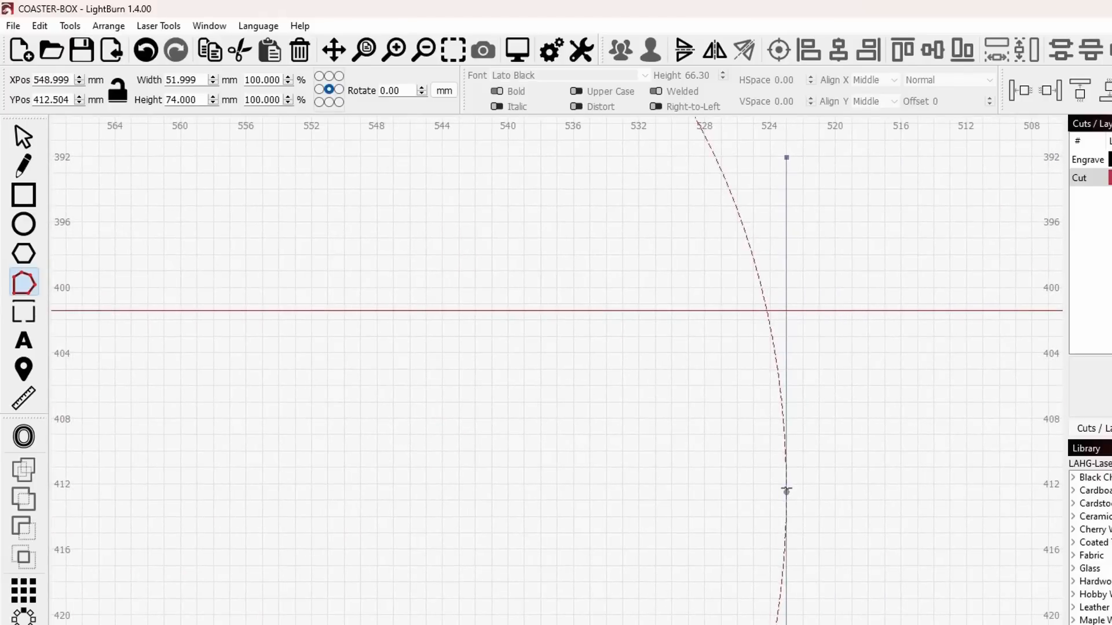
drag(786, 494, 786, 311)
scroll(486, 349, down, 8)
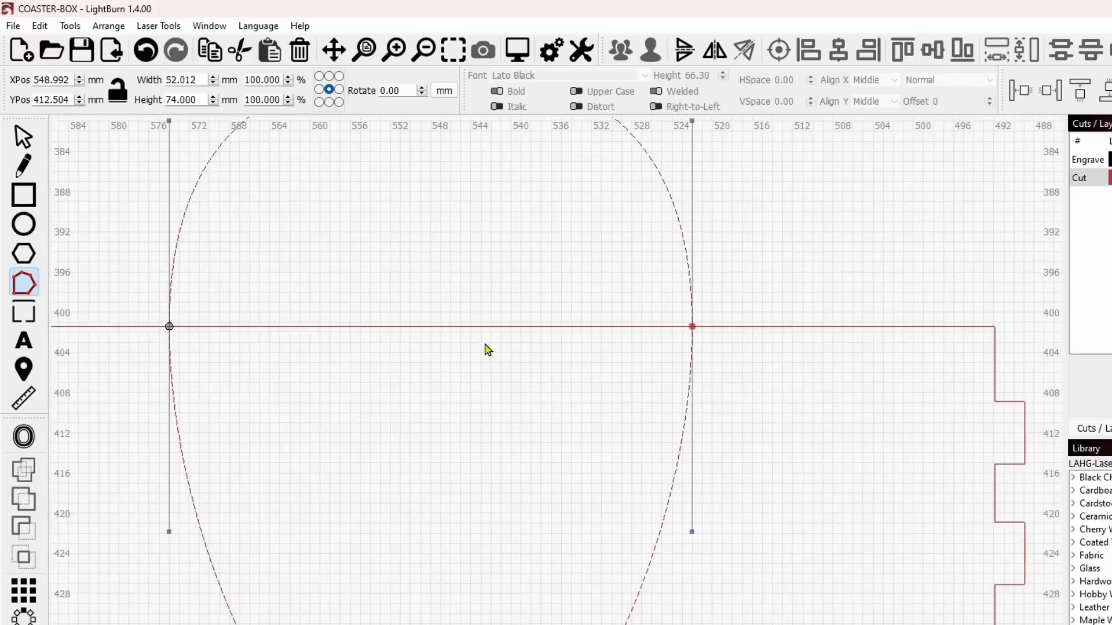
drag(731, 392, 870, 439)
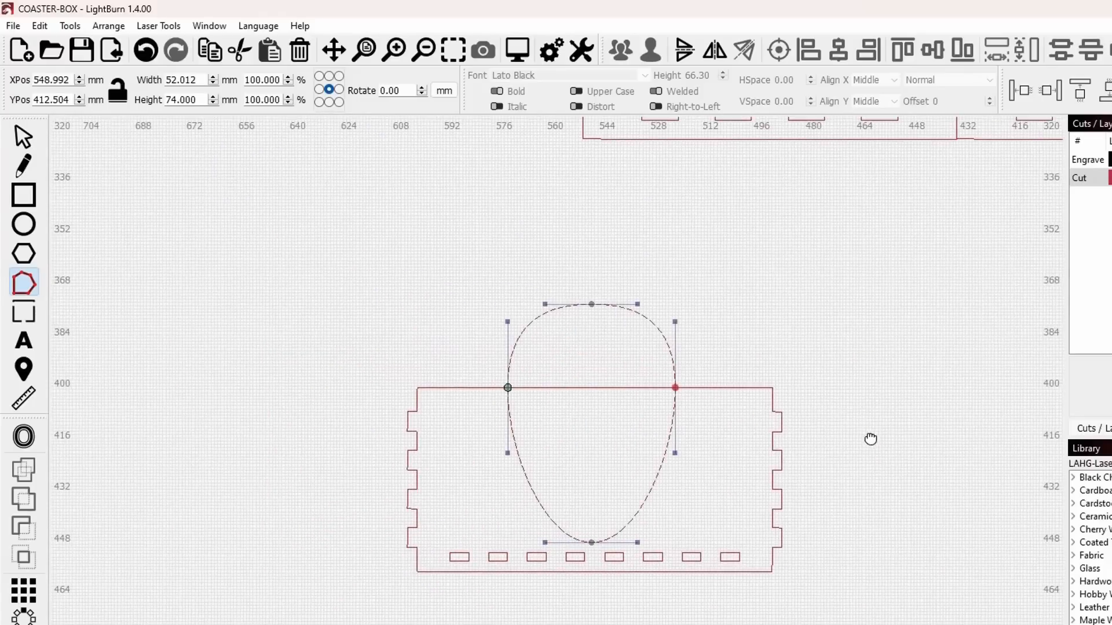
- Cut the reshaped ellipse out of the side panel using the Boolean Assistant's Subtract A - B operation
click(26, 141)
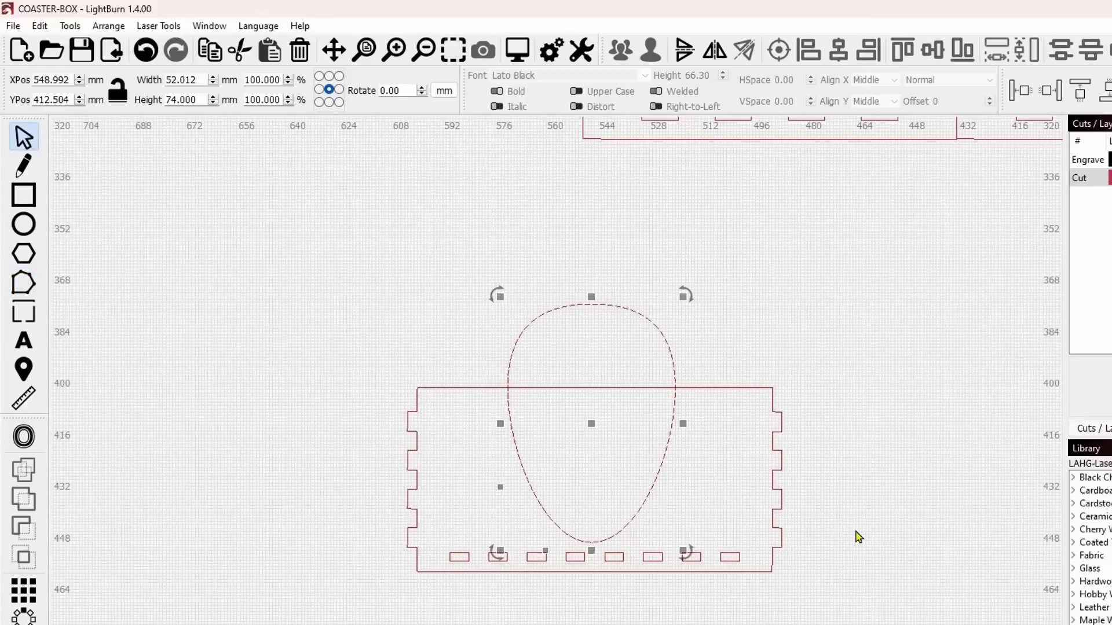
shift+click(782, 496)
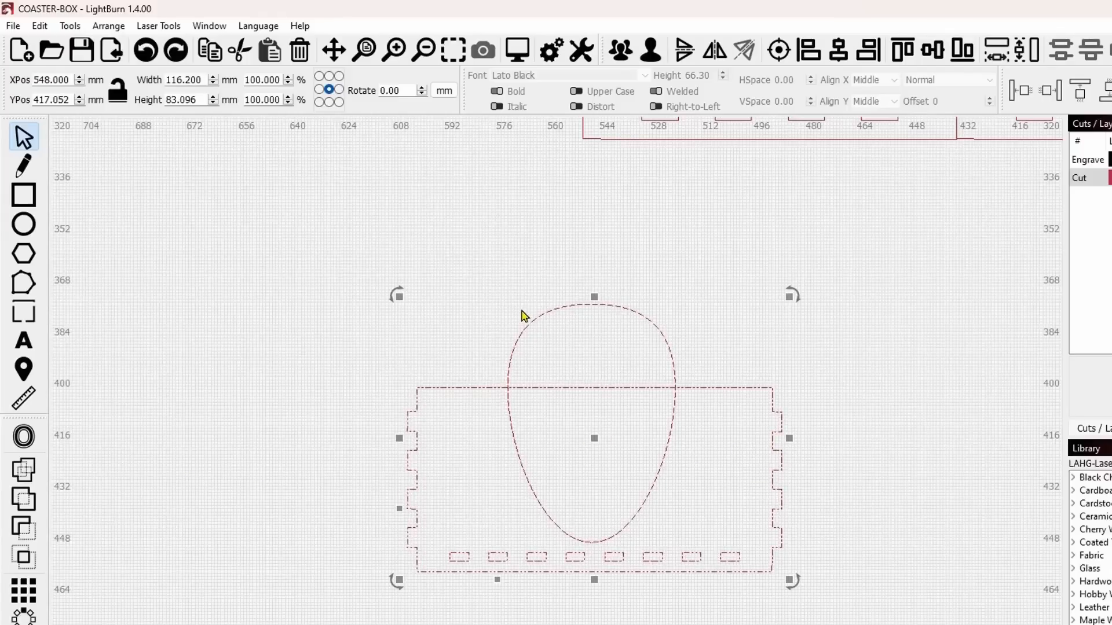
click(72, 27)
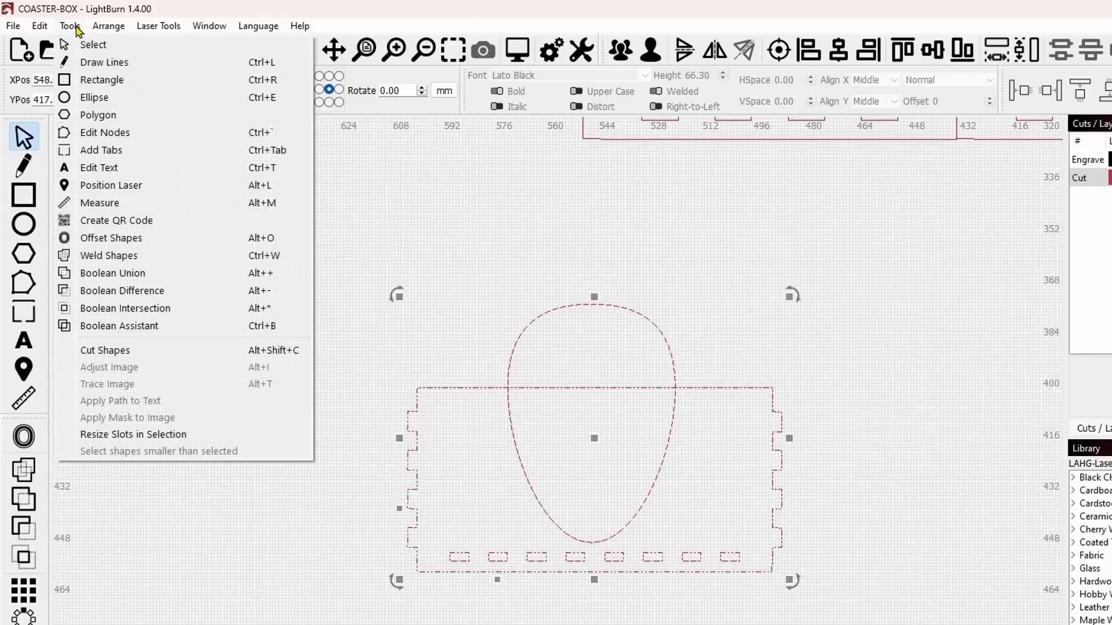
click(159, 325)
click(796, 393)
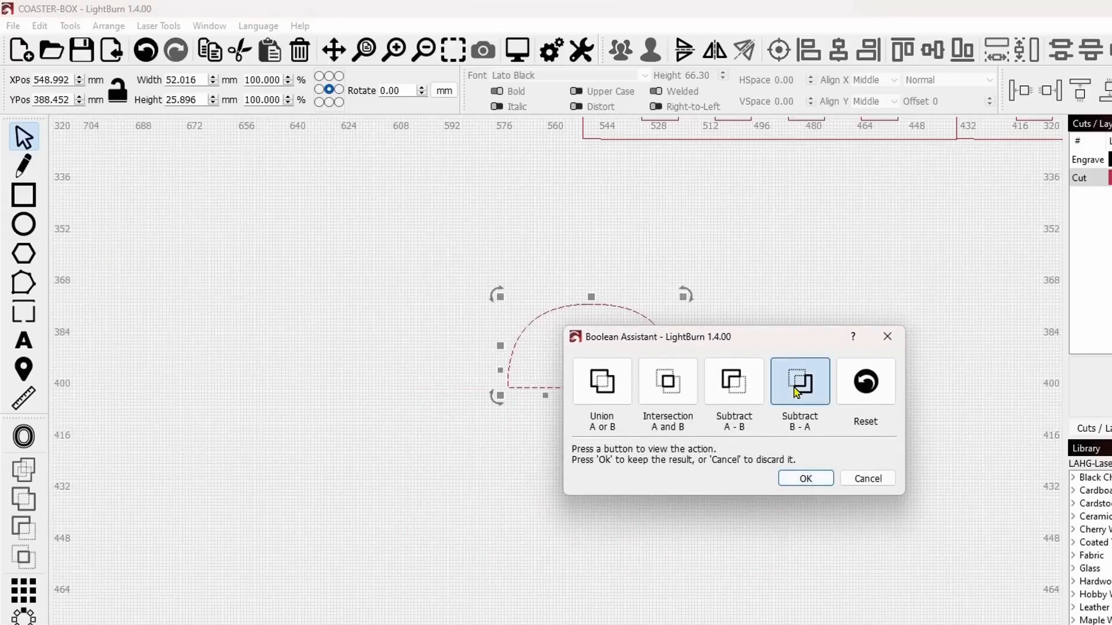
click(737, 382)
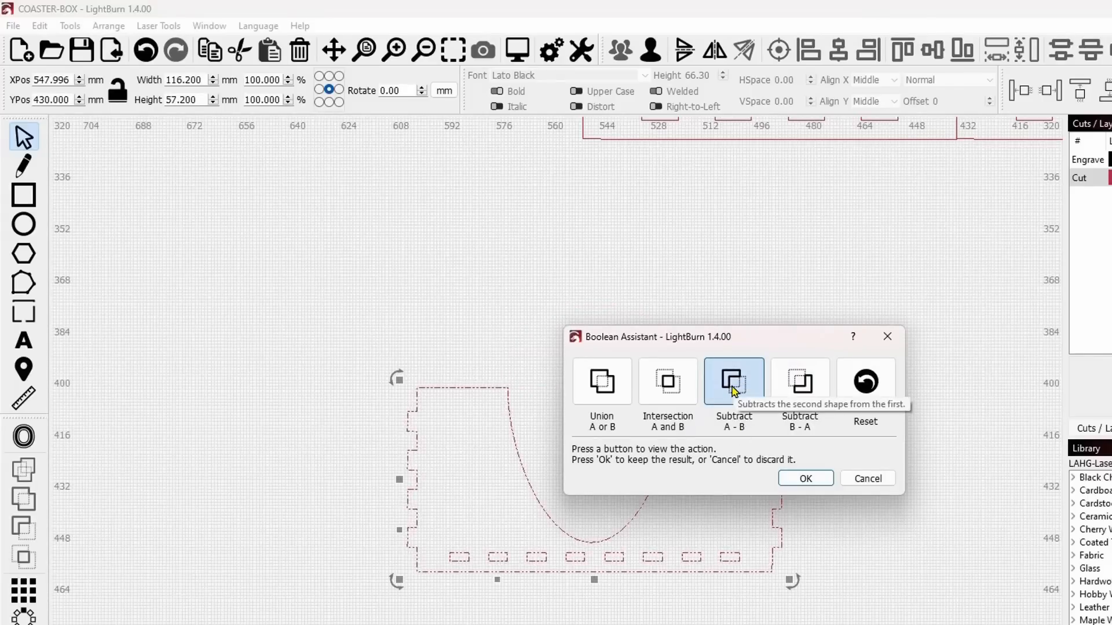
click(669, 383)
click(601, 382)
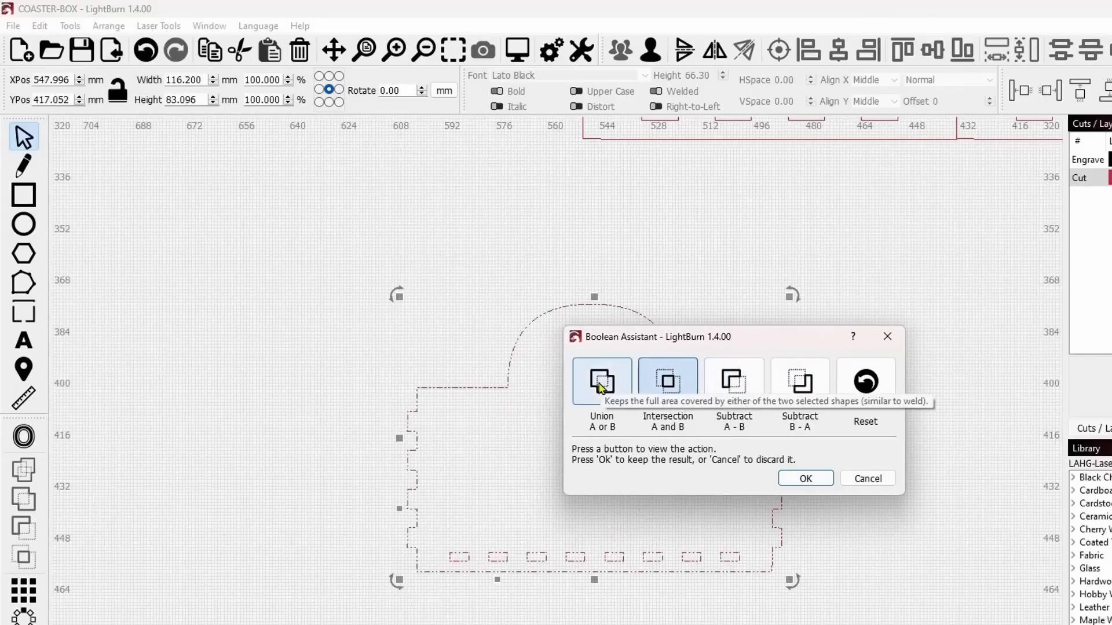
click(661, 389)
click(789, 389)
click(734, 388)
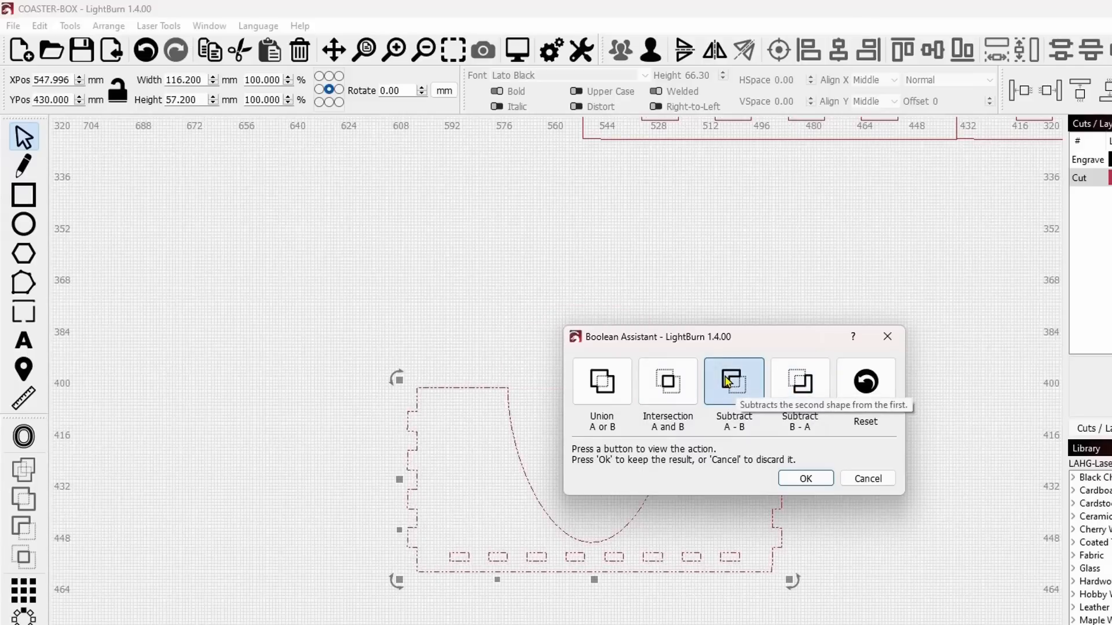
click(806, 479)
- Move the notched panel to X 616, Y 387 mm, and place a duplicate directly below it at a Y position of about 447 mm
scroll(819, 484, down, 5)
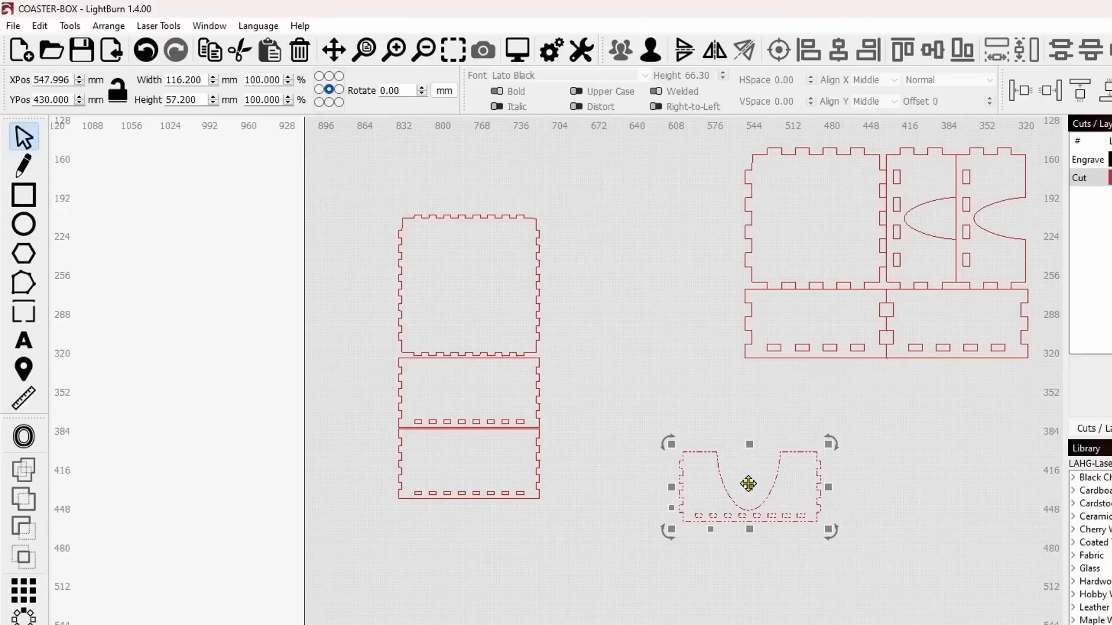
drag(748, 488, 666, 438)
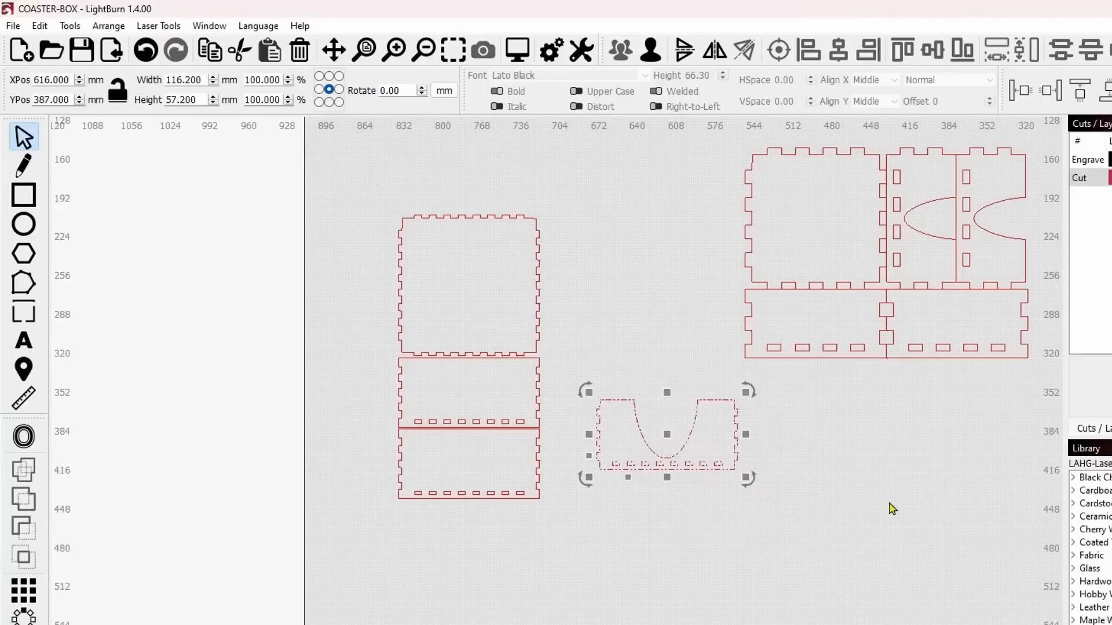
key(ctrl+d)
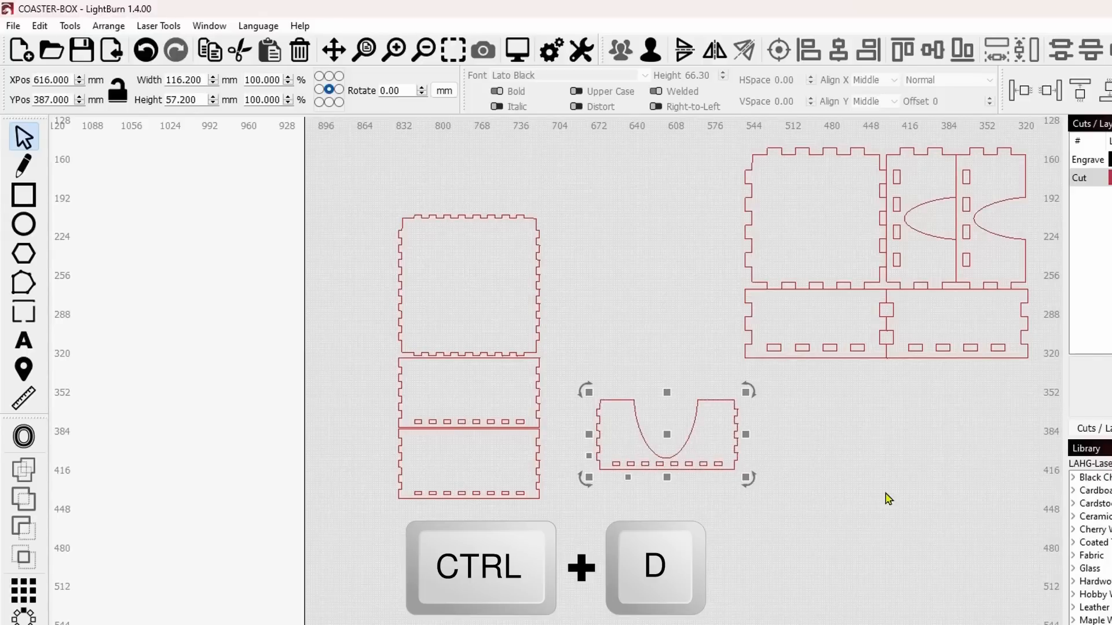
key(Down)
key(Down)
key(Down)
key(Down)
key(Down)
key(Down)
key(Down)
key(Down)
key(Down)
key(Down)
key(Down)
key(Down)
key(Down)
key(Down)
key(Down)
key(Down)
key(Down)
key(Down)
key(Down)
key(Down)
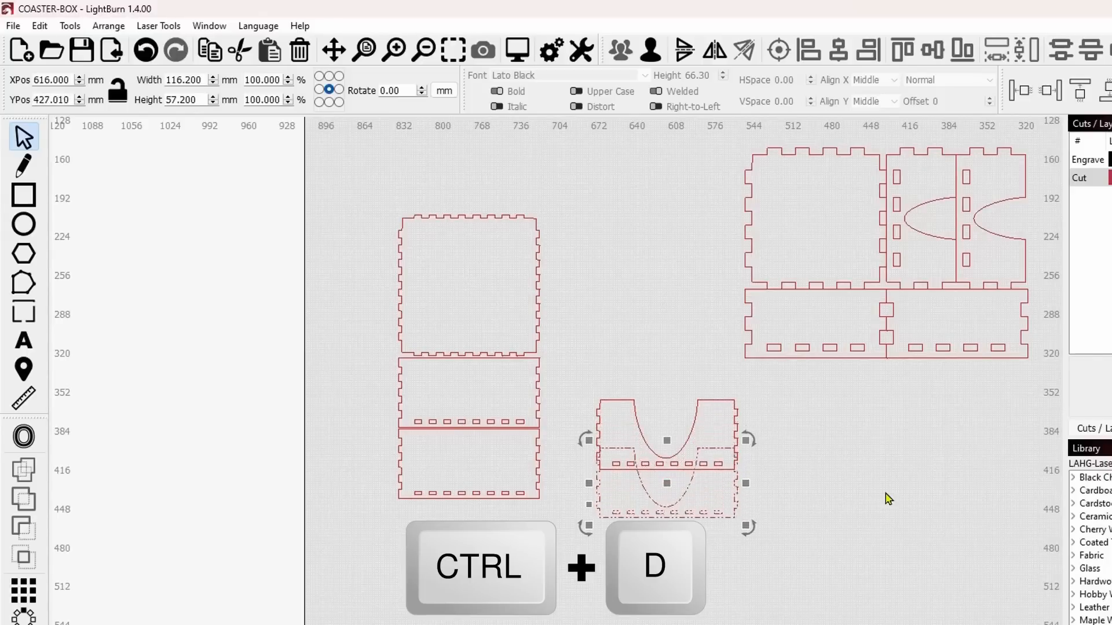
key(Down)
key(Down)
key(Down)
key(Down)
key(Down)
key(Down)
key(Down)
key(Down)
key(Down)
key(Down)
key(Down)
key(Down)
key(Down)
key(Down)
key(Down)
key(Down)
key(Down)
key(Down)
key(Down)
key(Down)
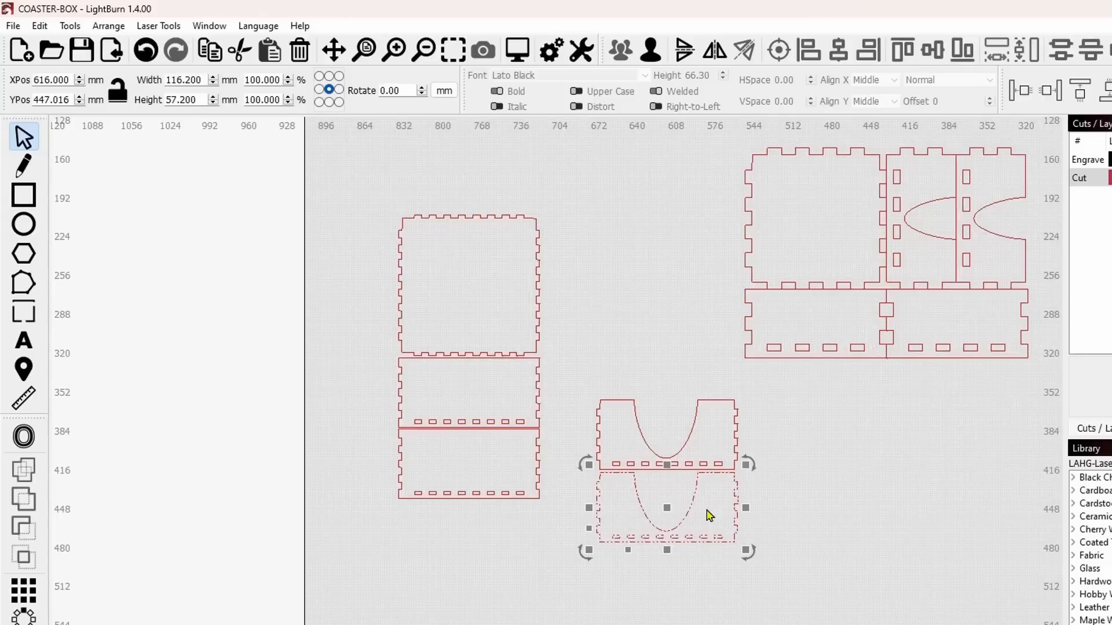
- Rotate the duplicate notched panel 90° clockwise and place it beside the square panel at X 671, Y 267 mm
drag(662, 509, 630, 286)
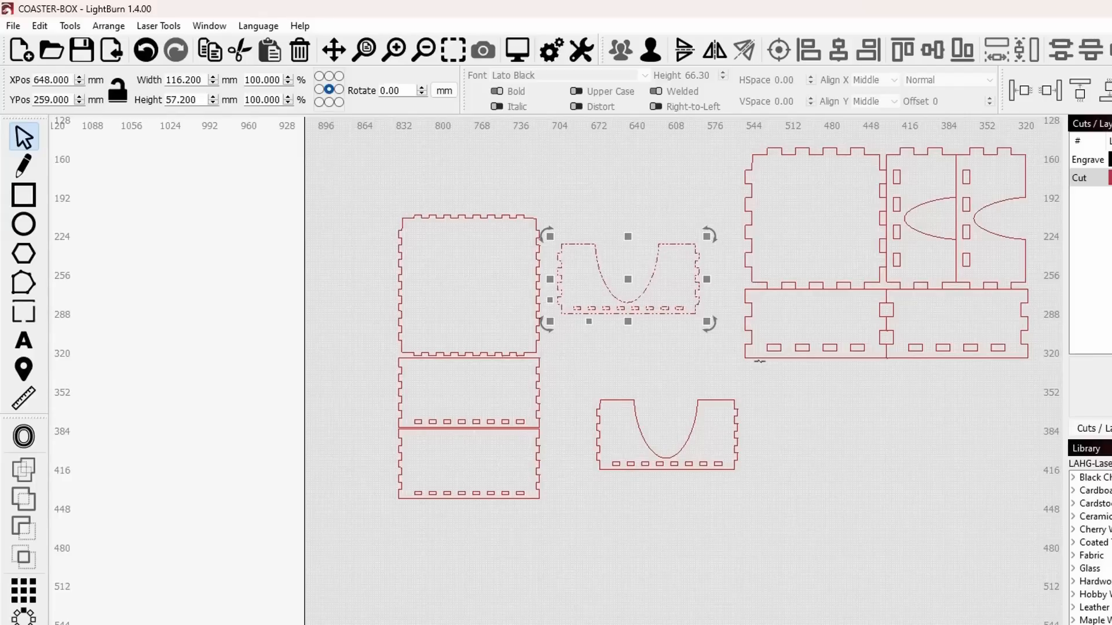
key(ctrl+period)
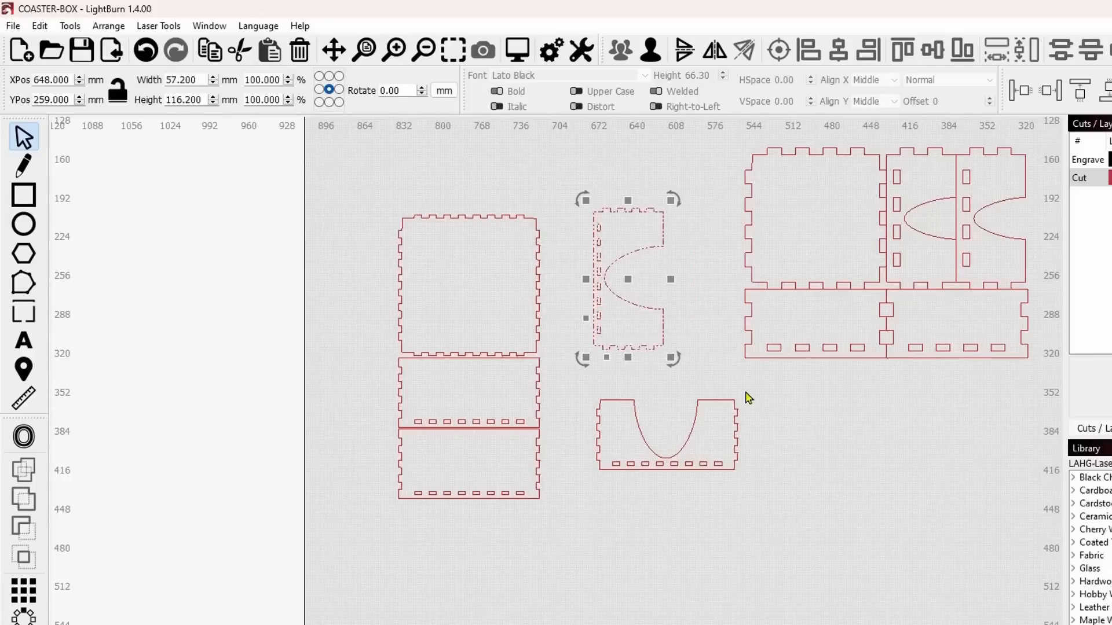
drag(633, 285, 604, 297)
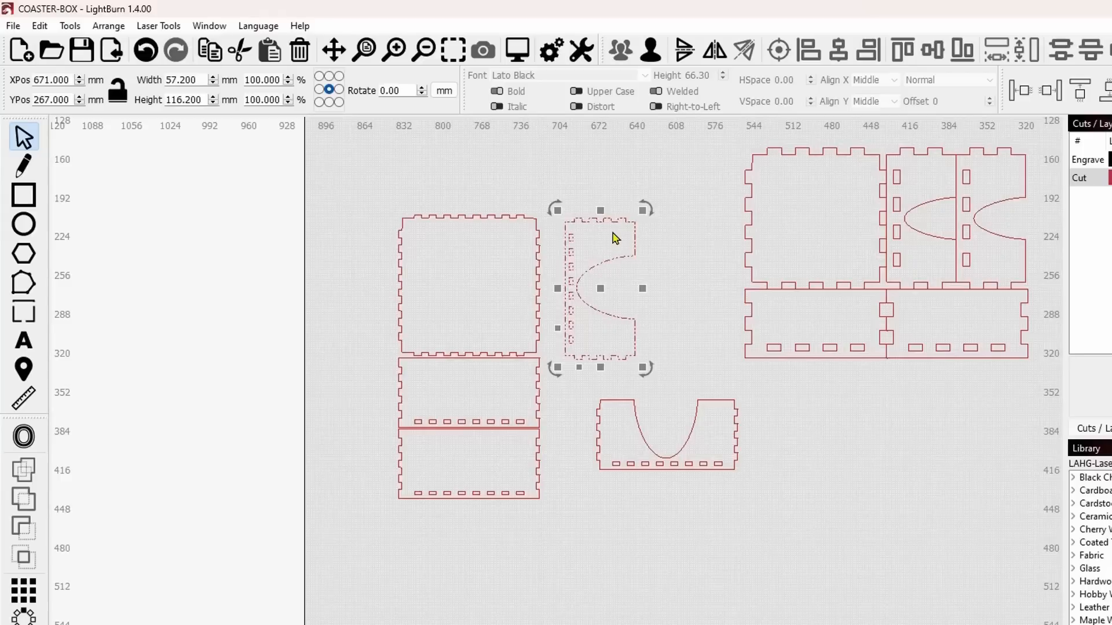
- Bring the square panel and the rotated notched panel edge to edge with Move H-Together
click(686, 301)
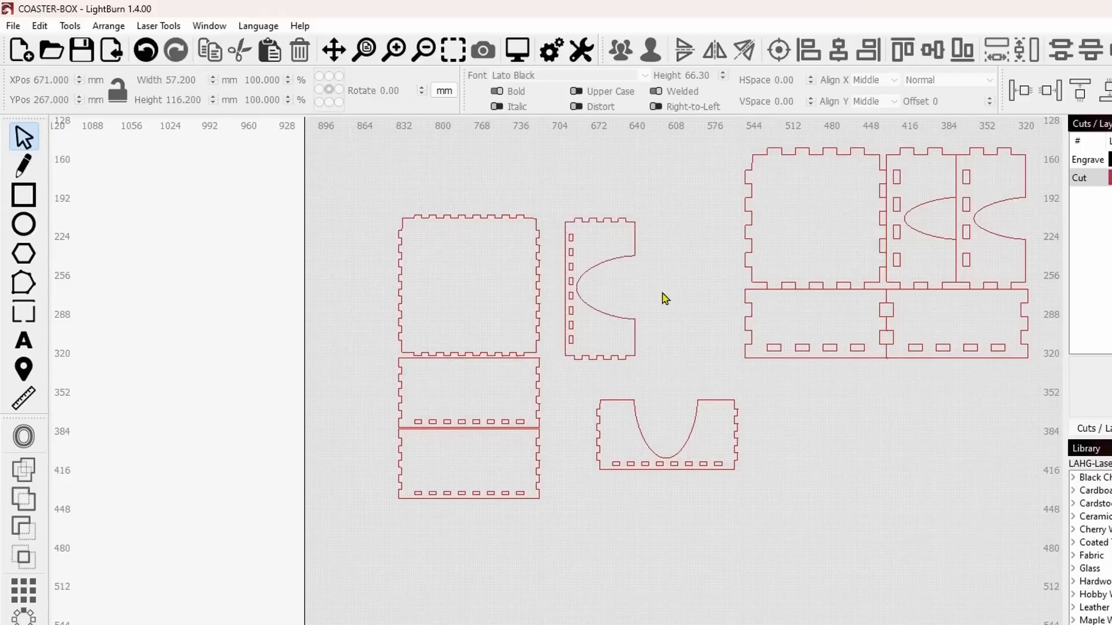
drag(661, 289, 466, 266)
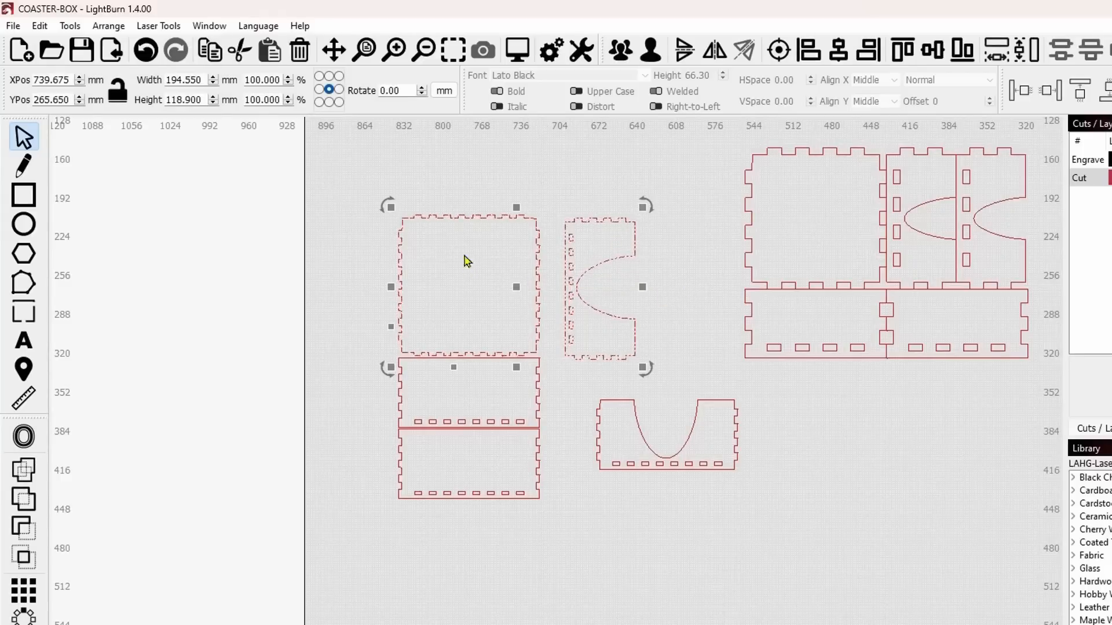
click(97, 29)
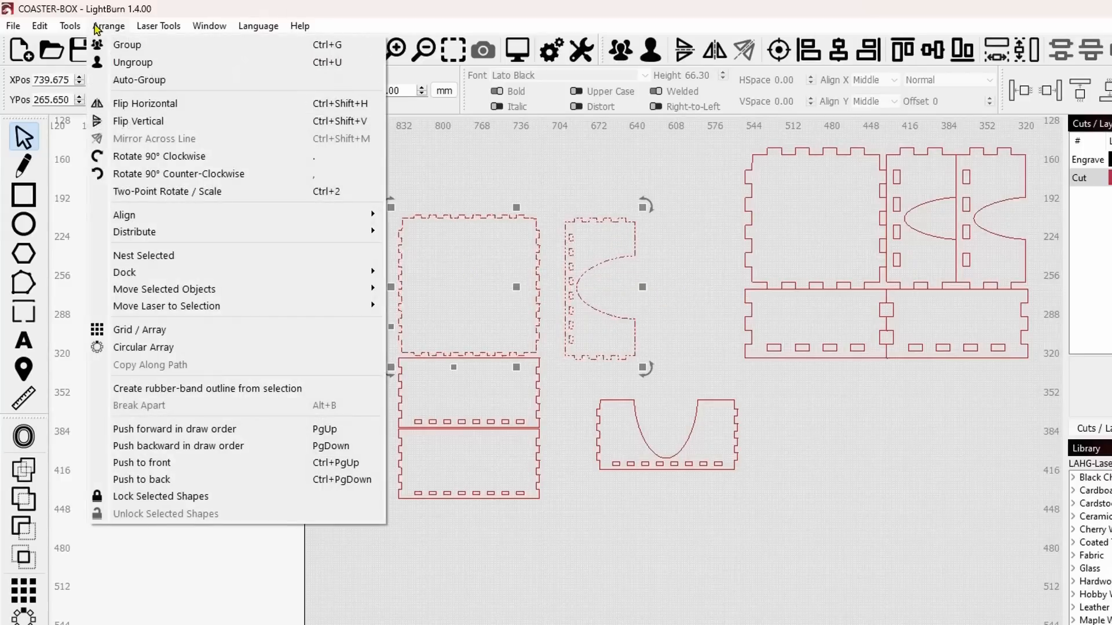
mouse_move(258, 237)
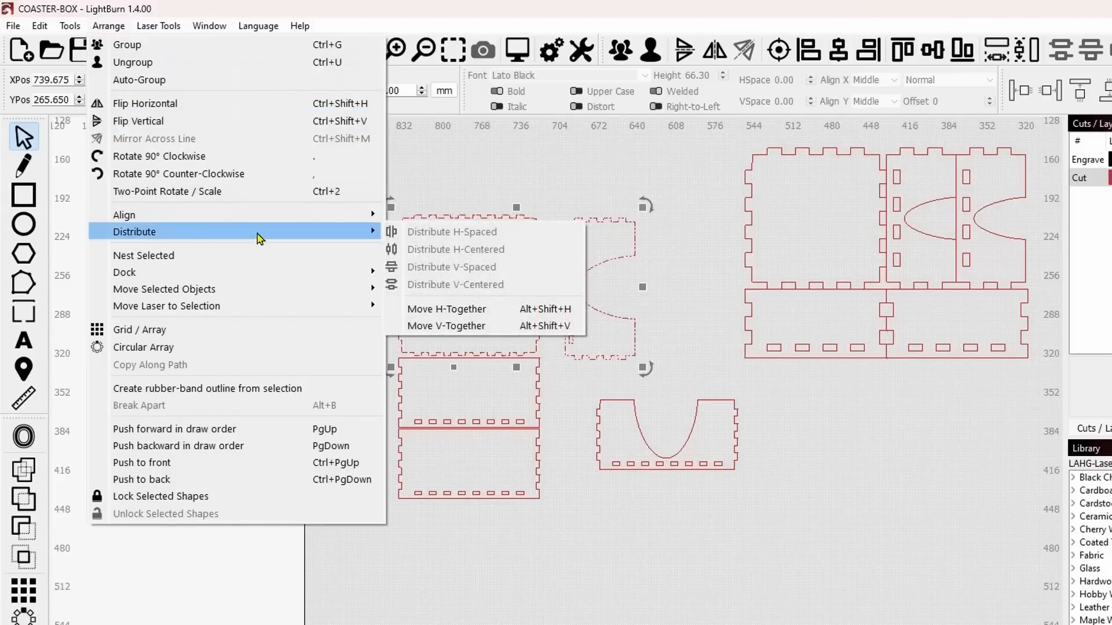
click(486, 316)
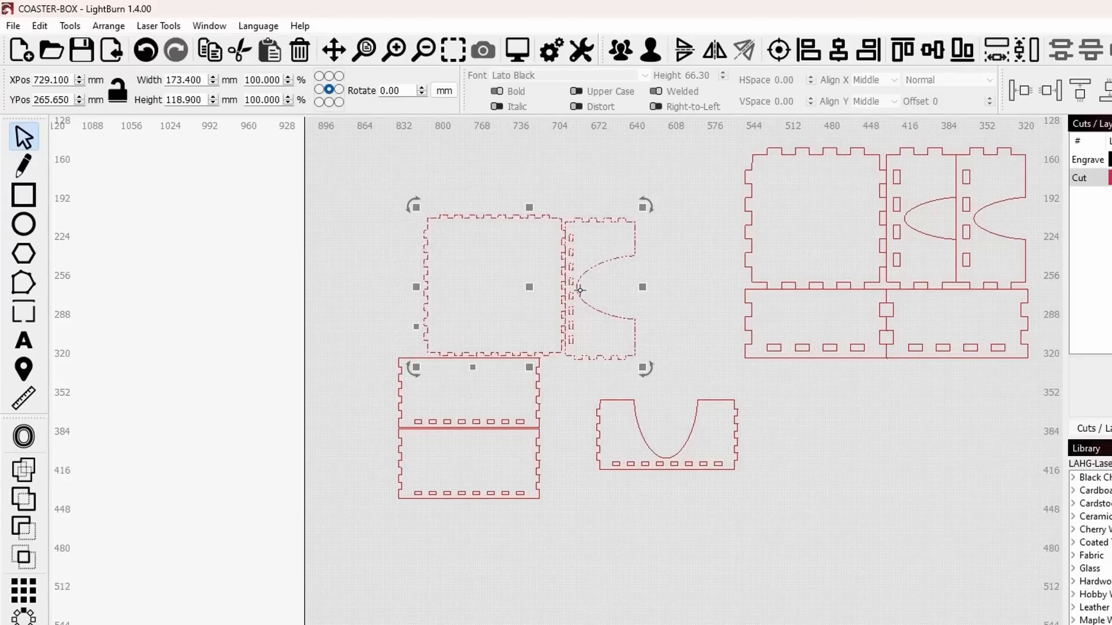
click(598, 551)
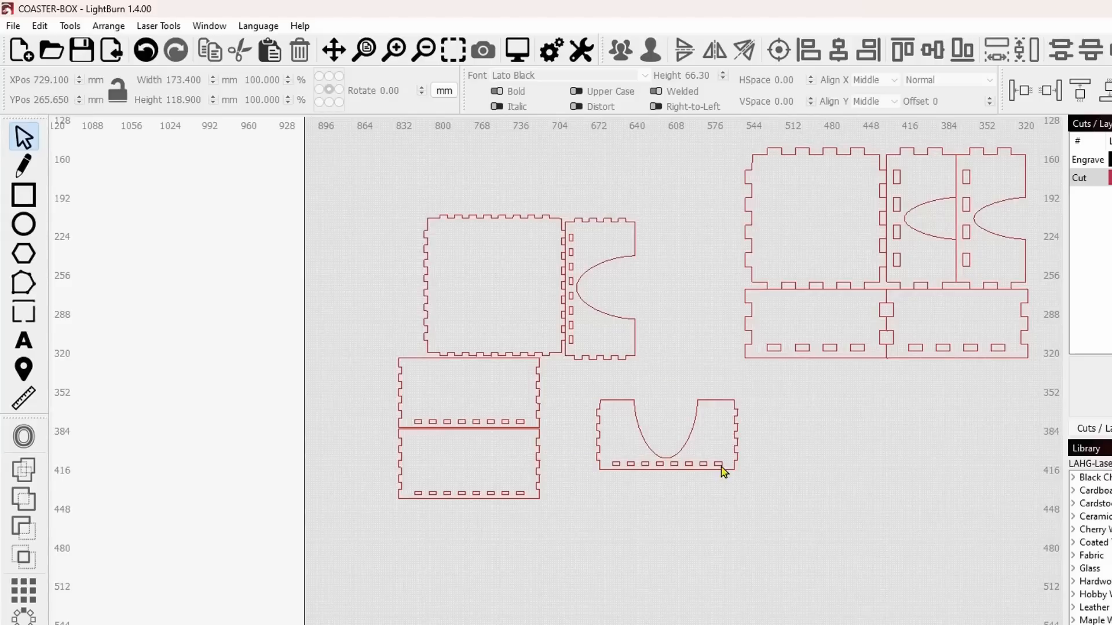
- Move all the new box's parts together to X 764, Y 265 mm, near the work area's edge
drag(595, 465, 484, 307)
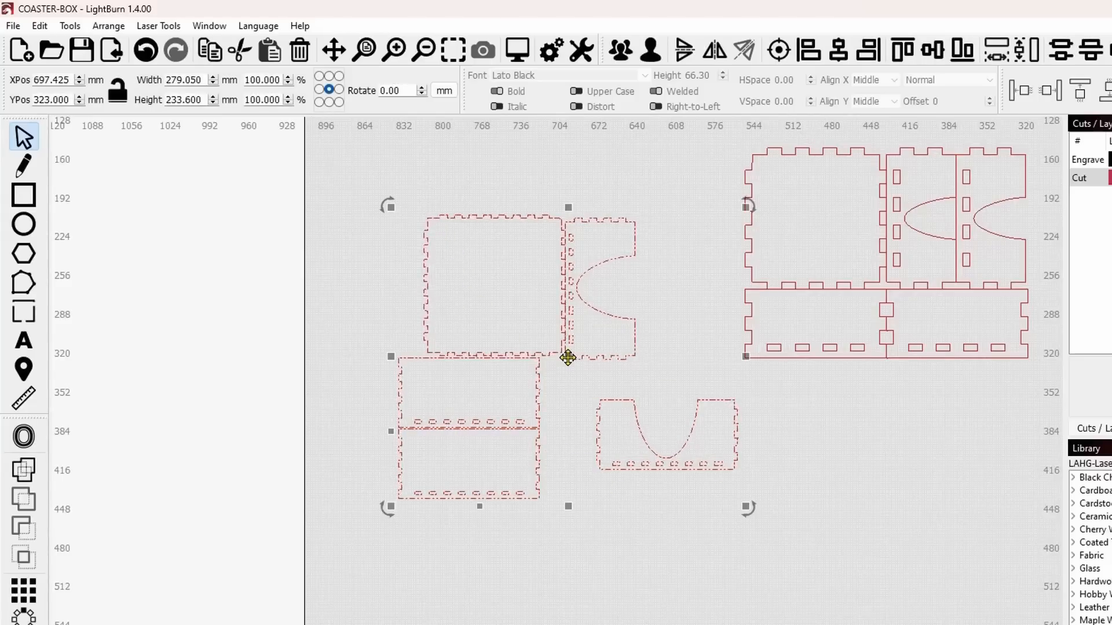
drag(562, 358, 479, 288)
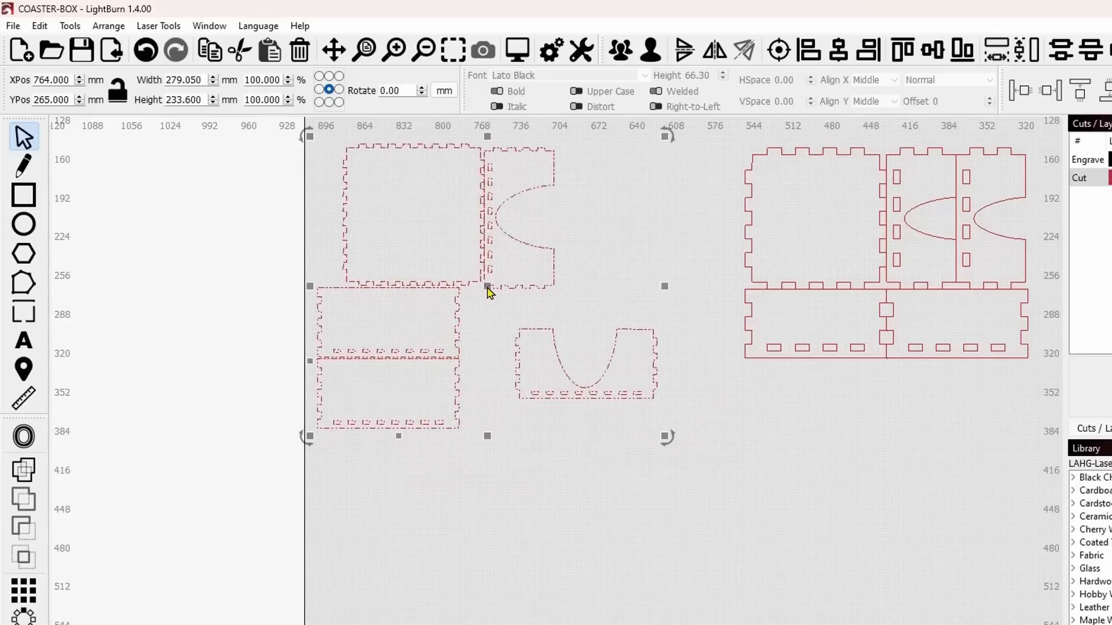
click(539, 503)
- Rotate the remaining notched panel 90° clockwise and place it beside the first rotated one at X 676, Y 209 mm
drag(654, 438, 516, 380)
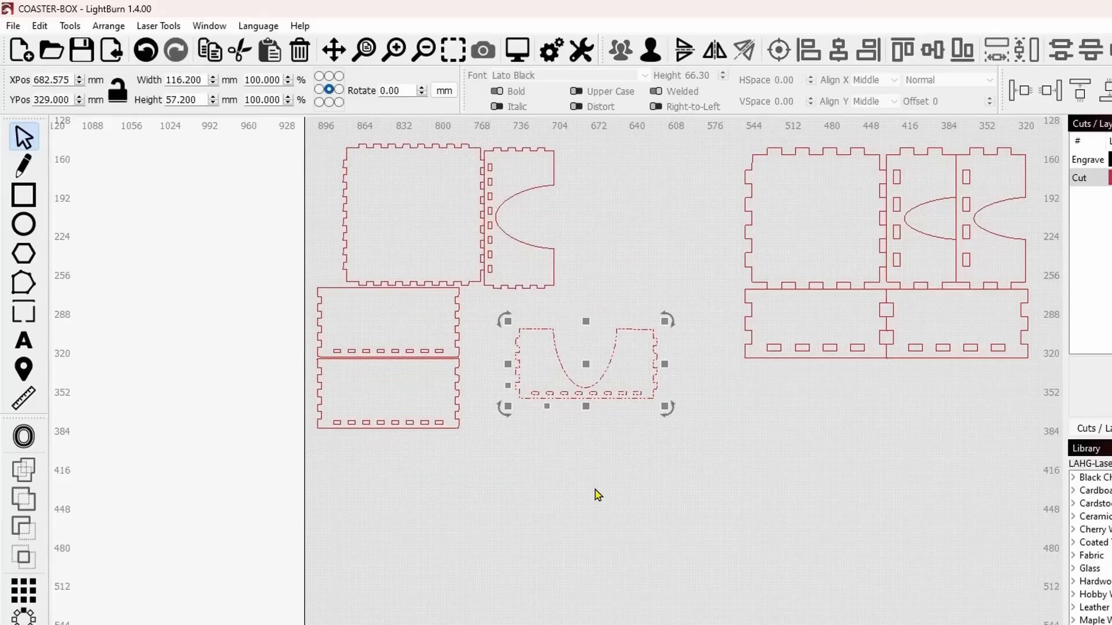
key(ctrl+period)
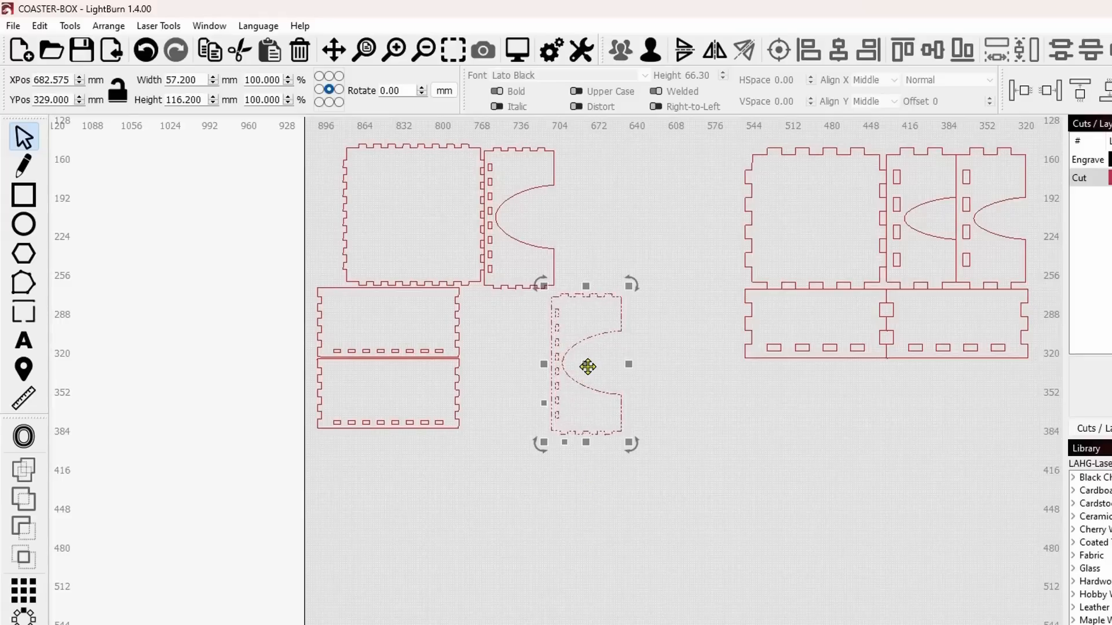
drag(588, 366, 596, 221)
click(570, 362)
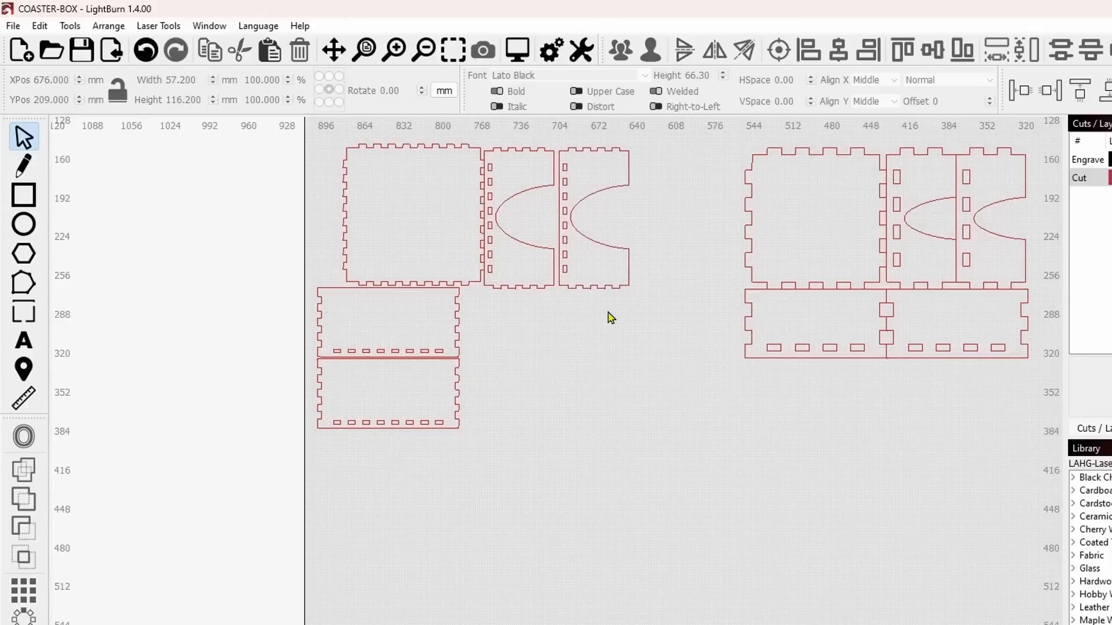
- Close the gap between the two rotated notched panels with Move H-Together
drag(608, 312, 519, 248)
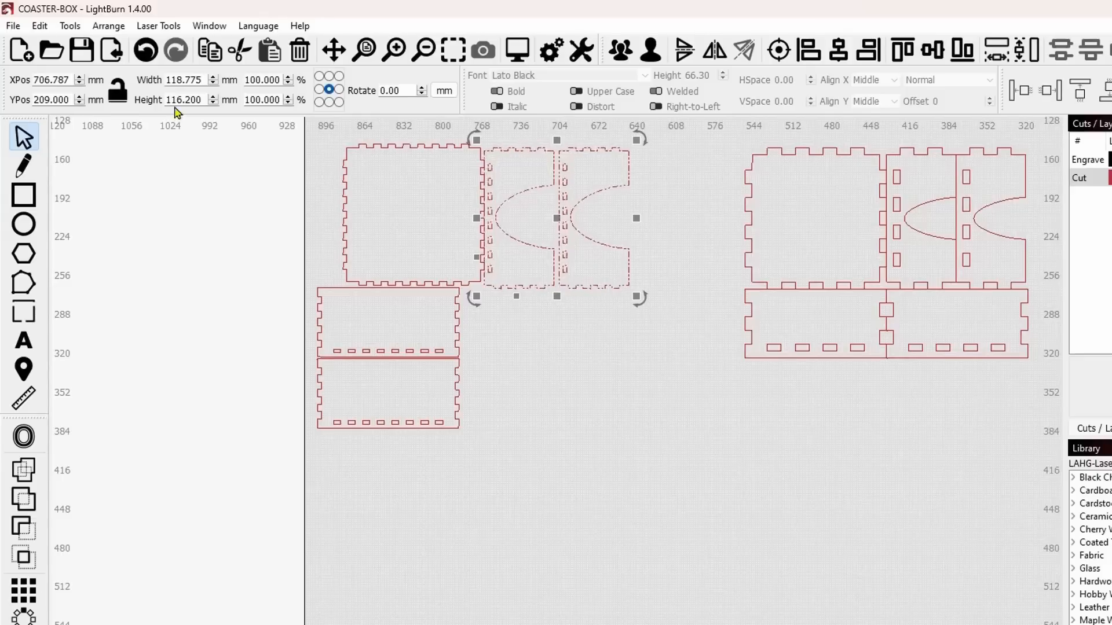
click(108, 25)
mouse_move(236, 234)
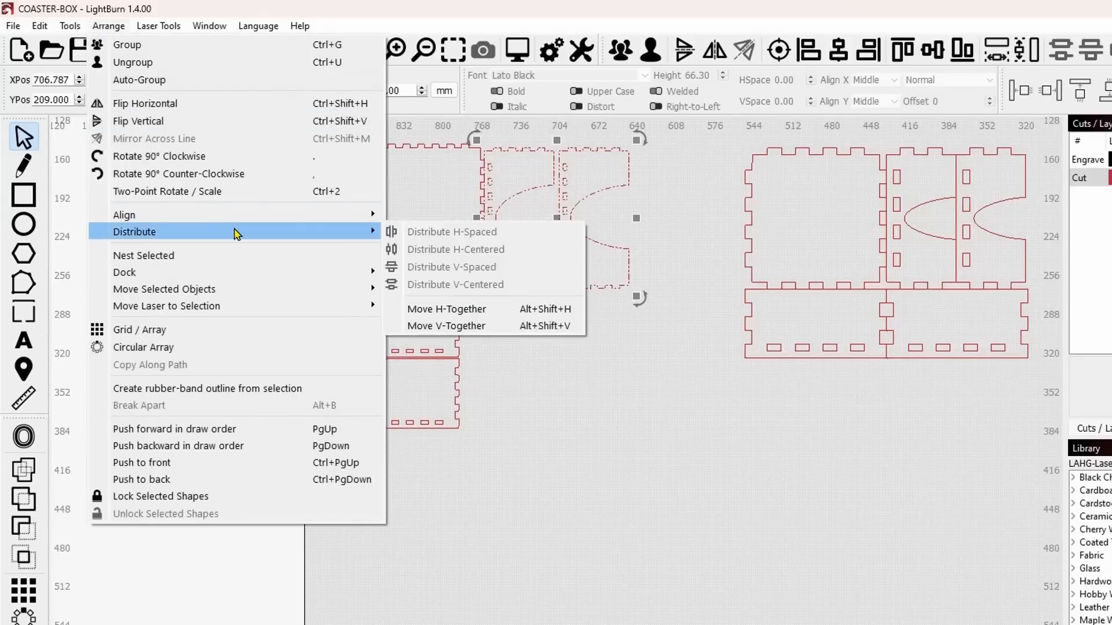
click(447, 309)
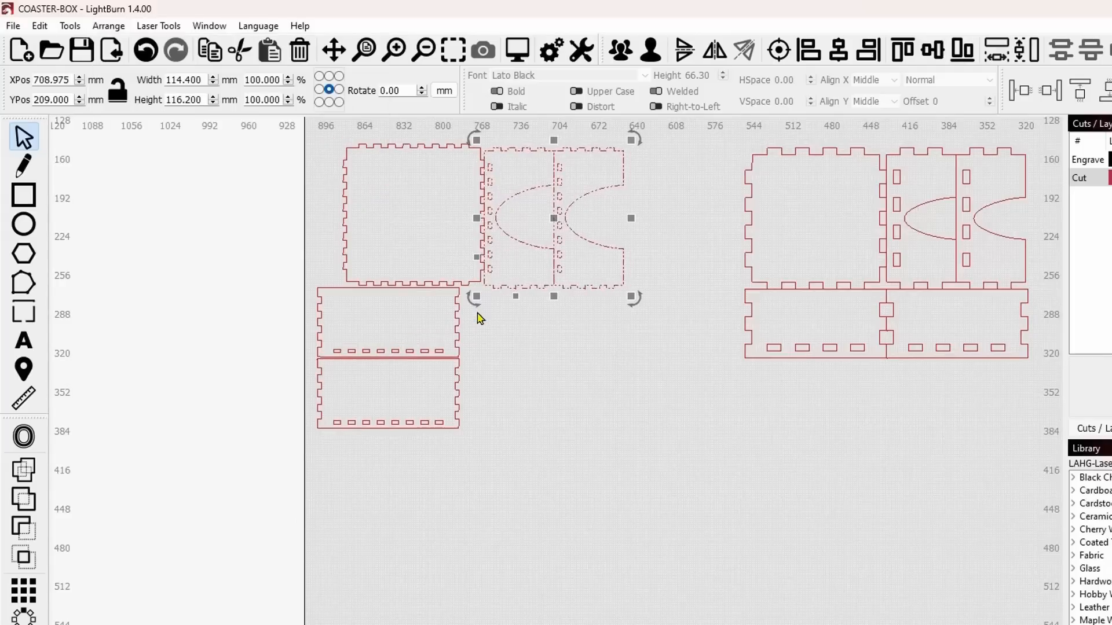
- Place the two plain slotted panels side by side beneath the left box's upper row, at X 715 and X 831 mm, both at Y 297 mm
click(557, 401)
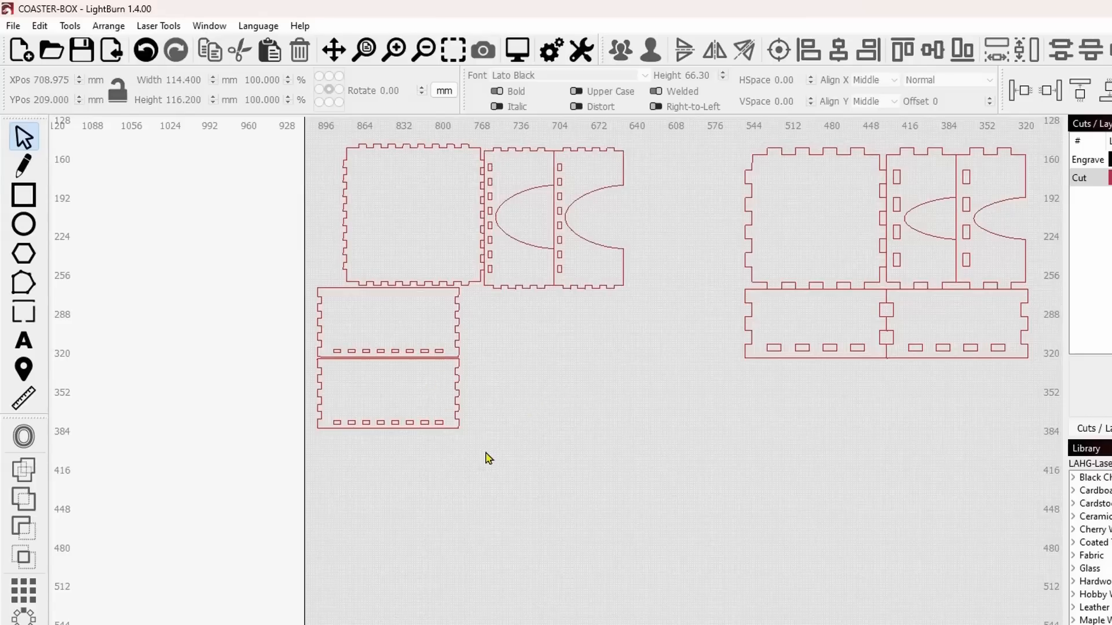
drag(488, 457, 549, 331)
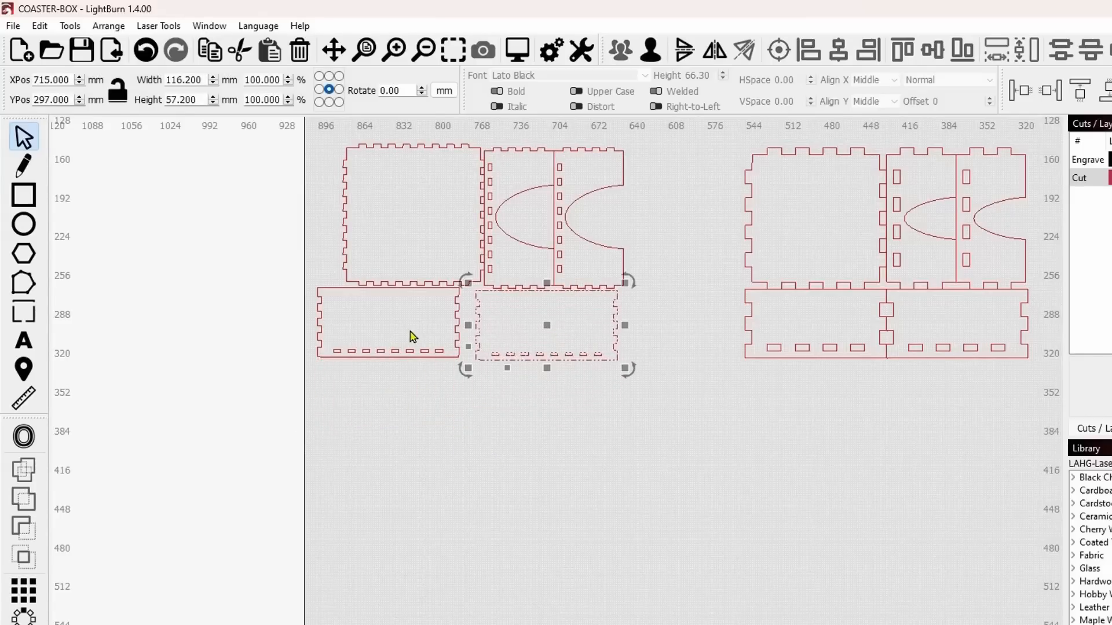
click(389, 359)
scroll(457, 301, up, 3)
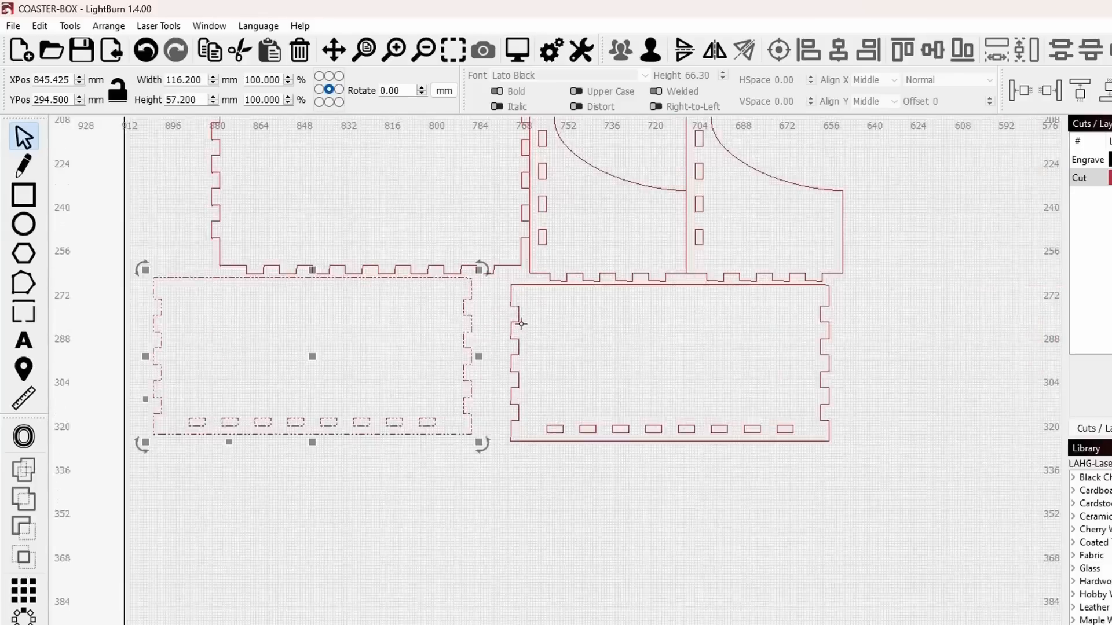
scroll(521, 324, up, 2)
drag(238, 370, 298, 387)
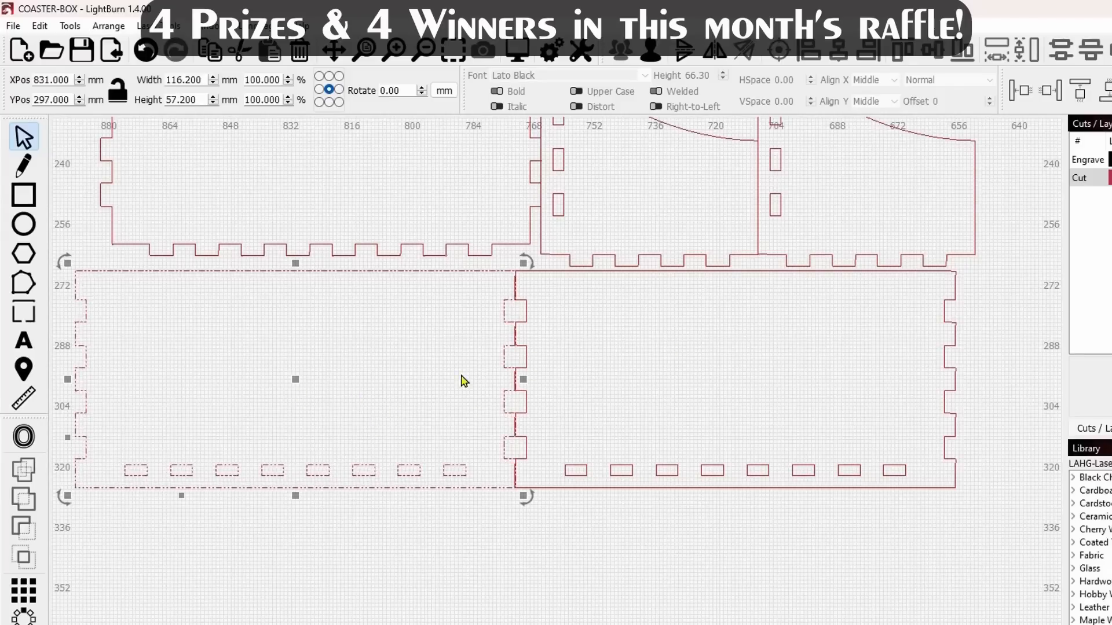
- Close the gap between the two lower slotted panels with Move H-Together
scroll(498, 377, up, 4)
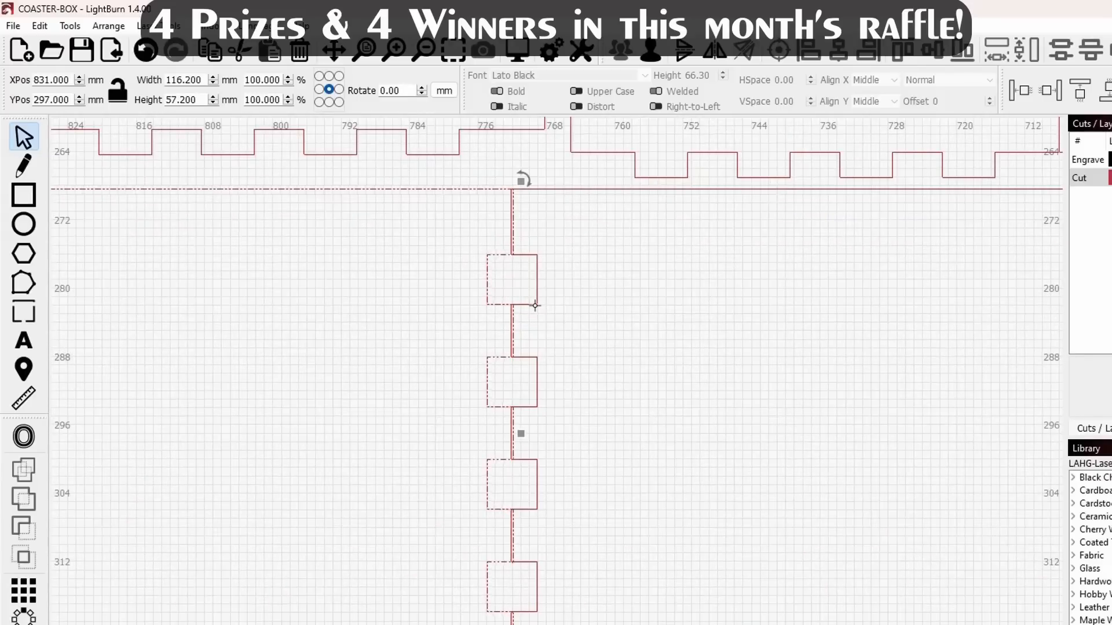
scroll(535, 306, down, 9)
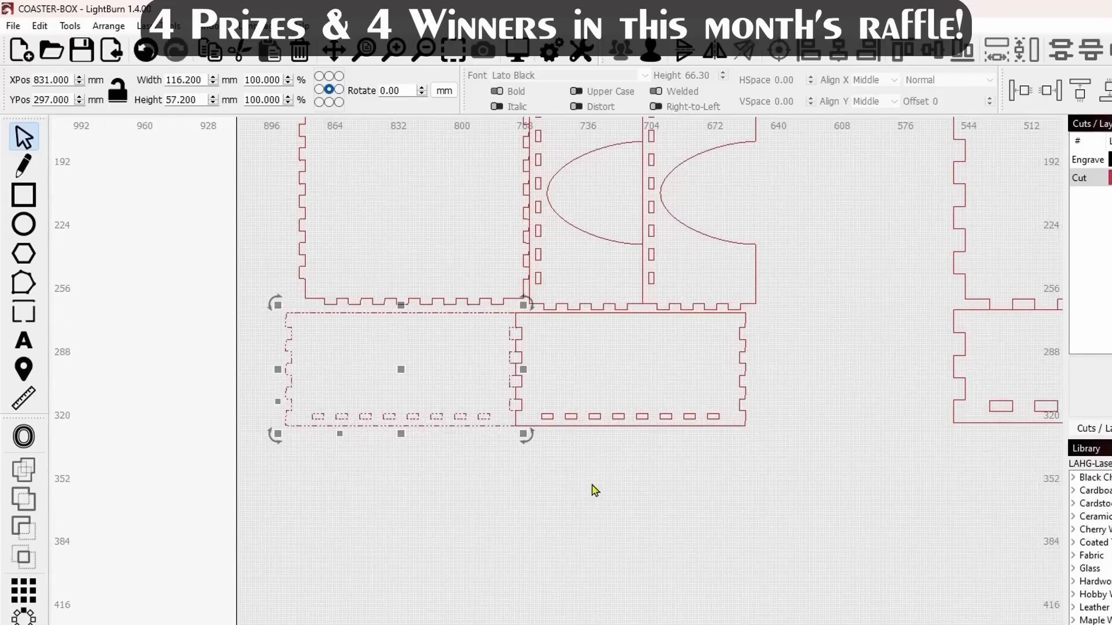
drag(595, 490, 432, 369)
click(109, 25)
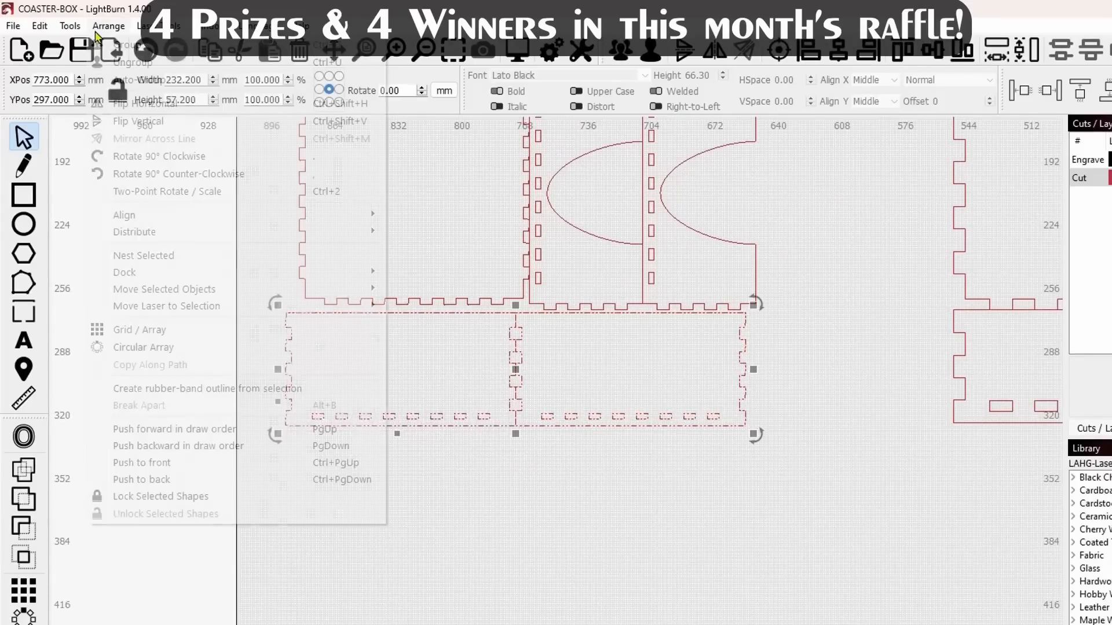
mouse_move(253, 240)
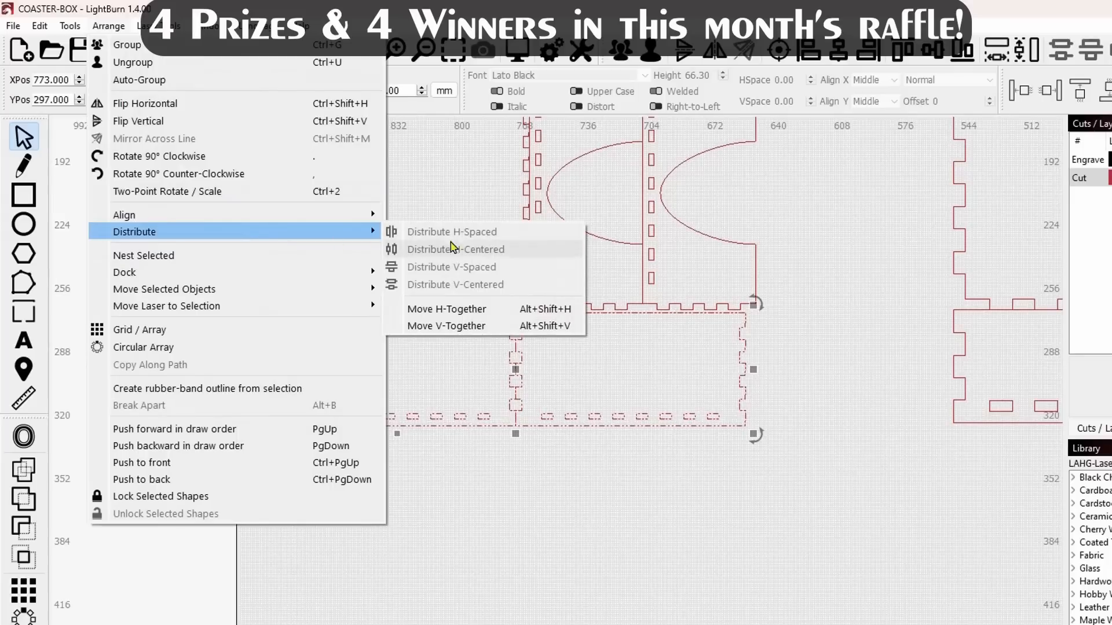
click(478, 310)
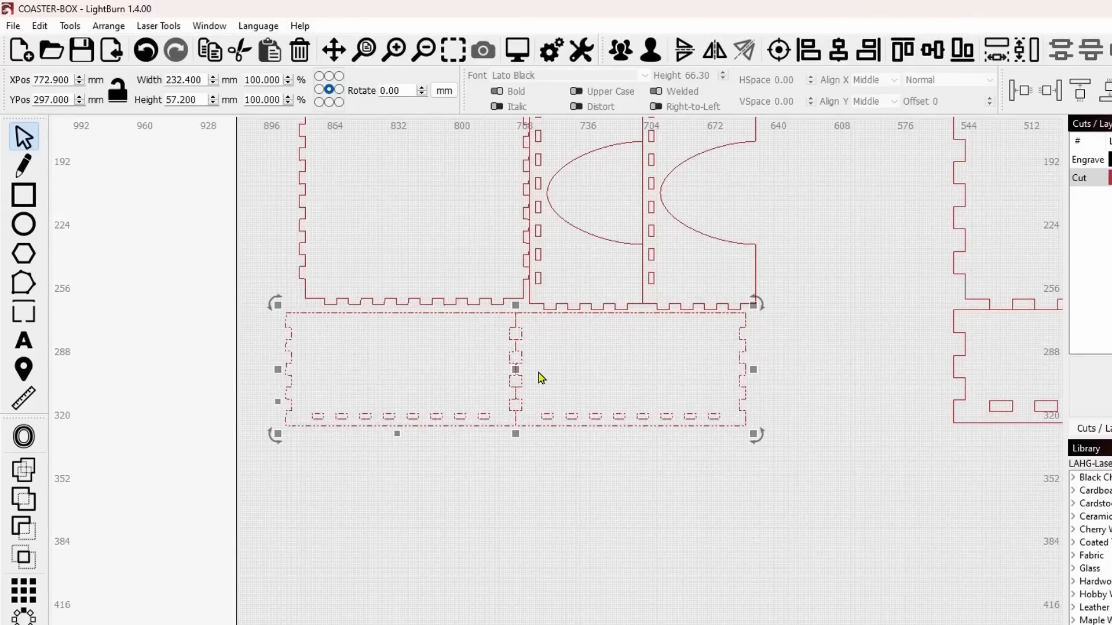
- Group the square and two notched panels as the upper row, and the two slotted panels as the lower row
click(679, 358)
drag(557, 361, 572, 458)
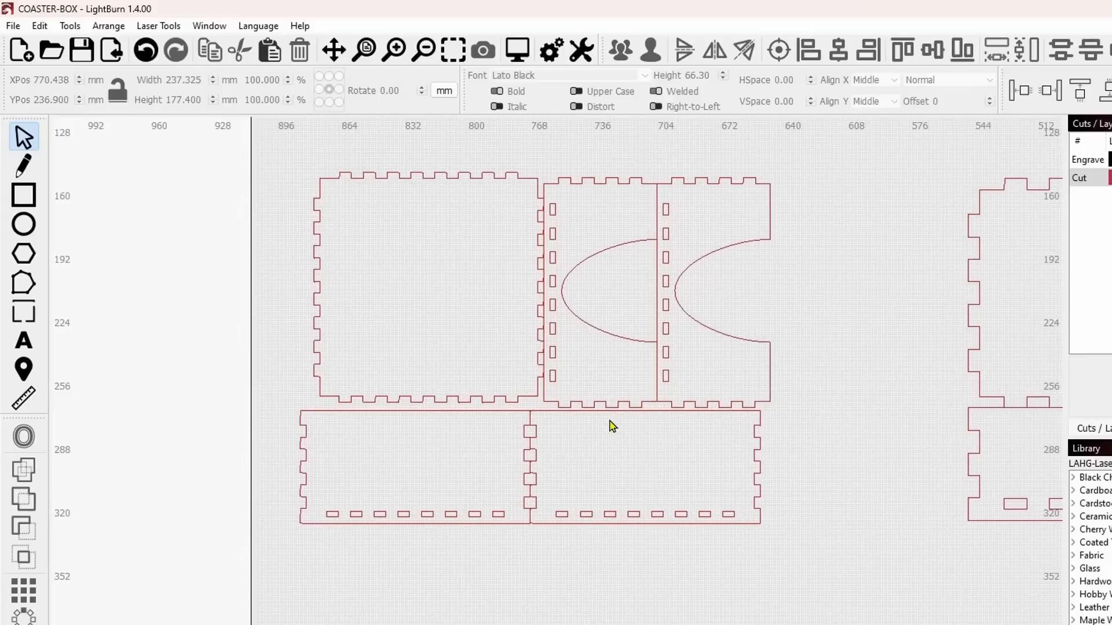
drag(841, 317, 428, 241)
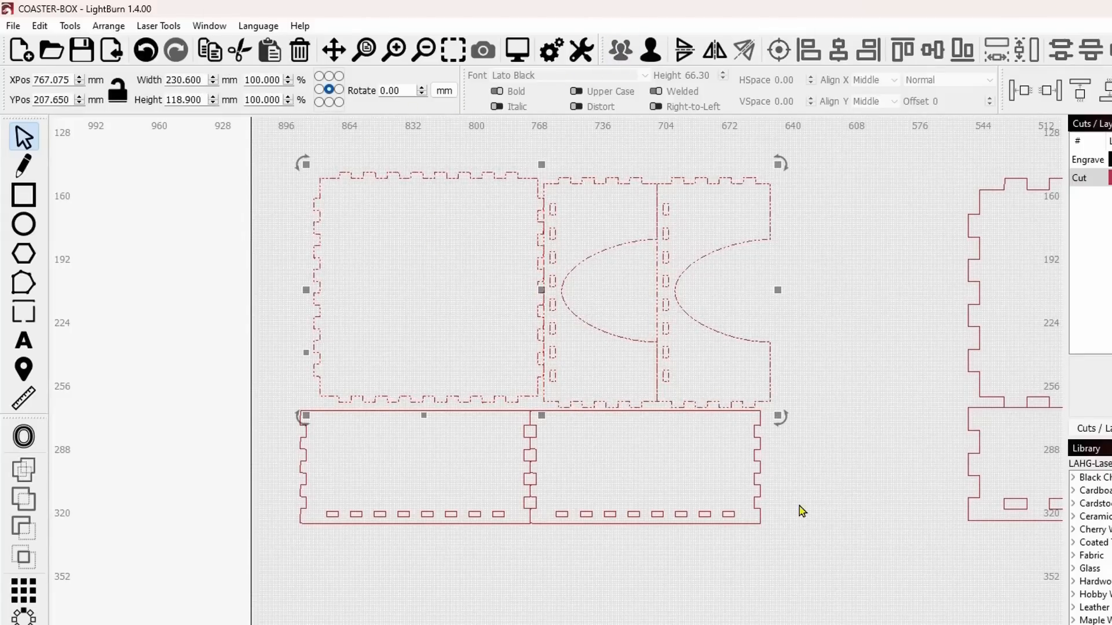
click(841, 504)
drag(842, 489, 494, 470)
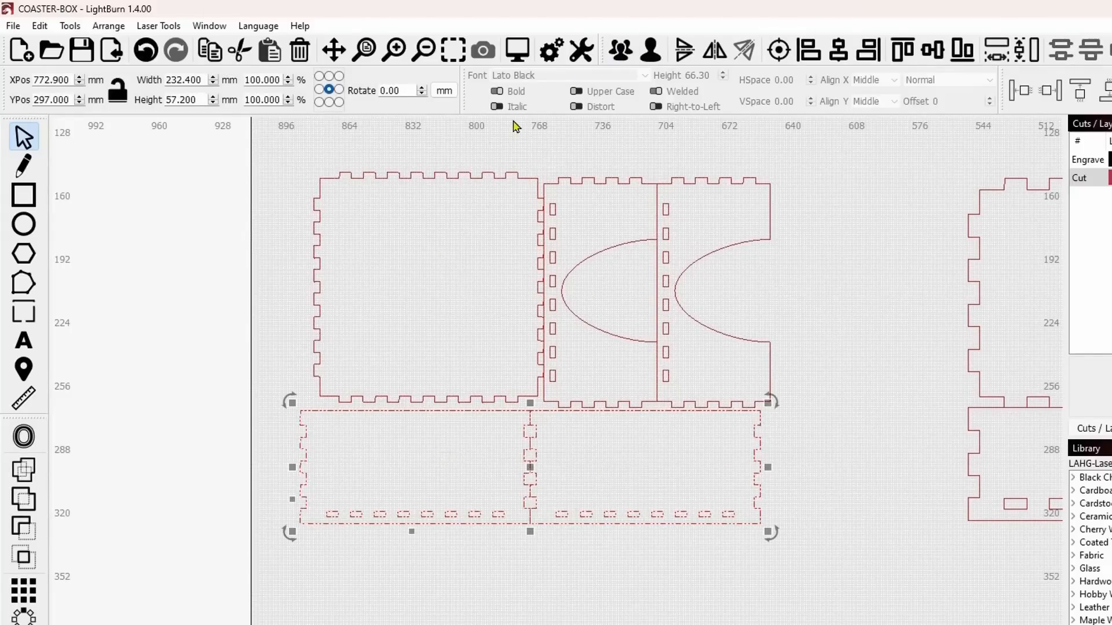
click(839, 514)
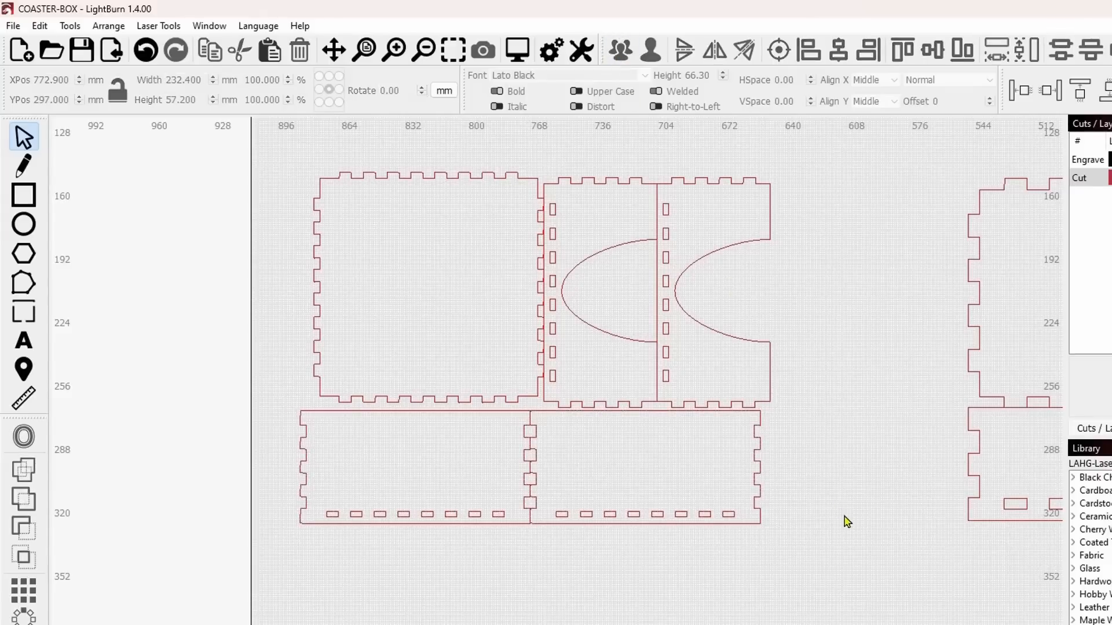
- Bring the upper and lower rows of the left box edge to edge with Move V-Together
drag(844, 518, 549, 357)
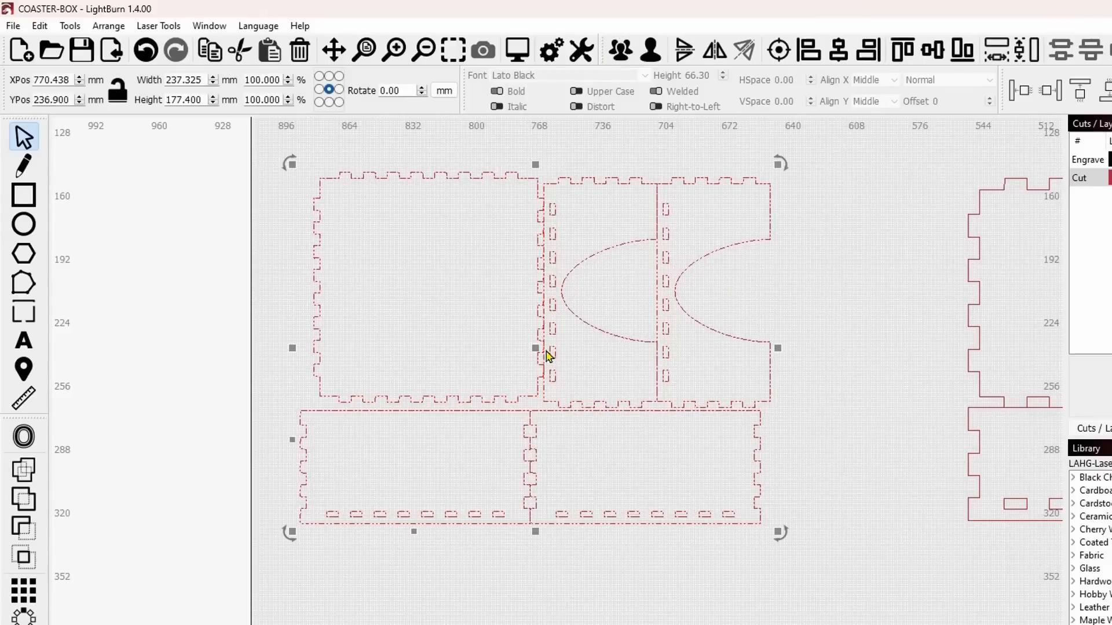
click(118, 26)
mouse_move(266, 231)
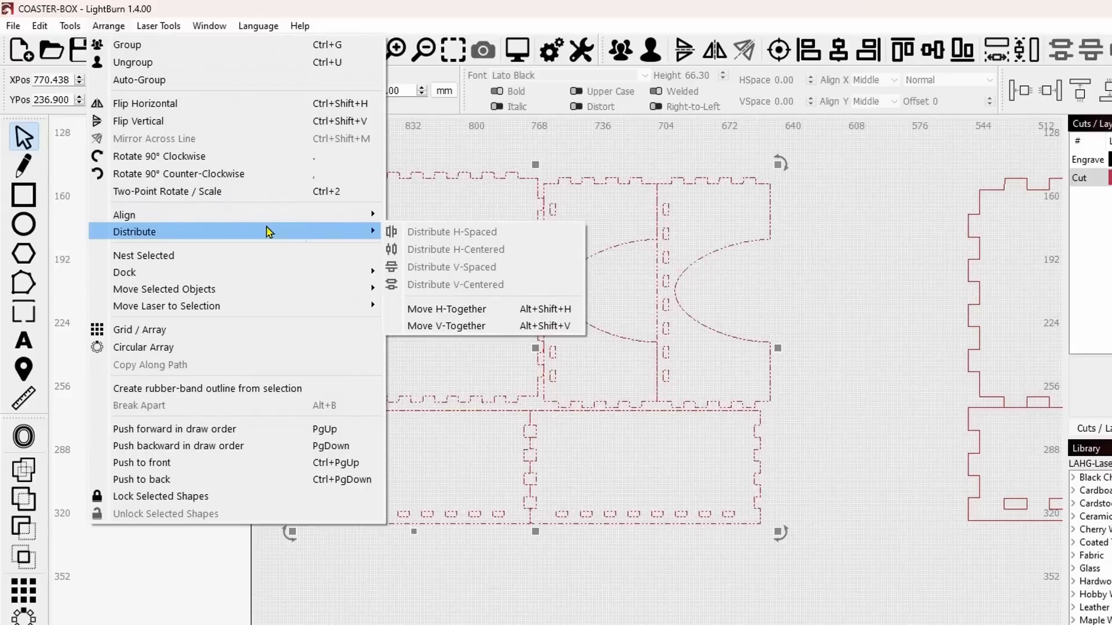
click(474, 326)
click(847, 415)
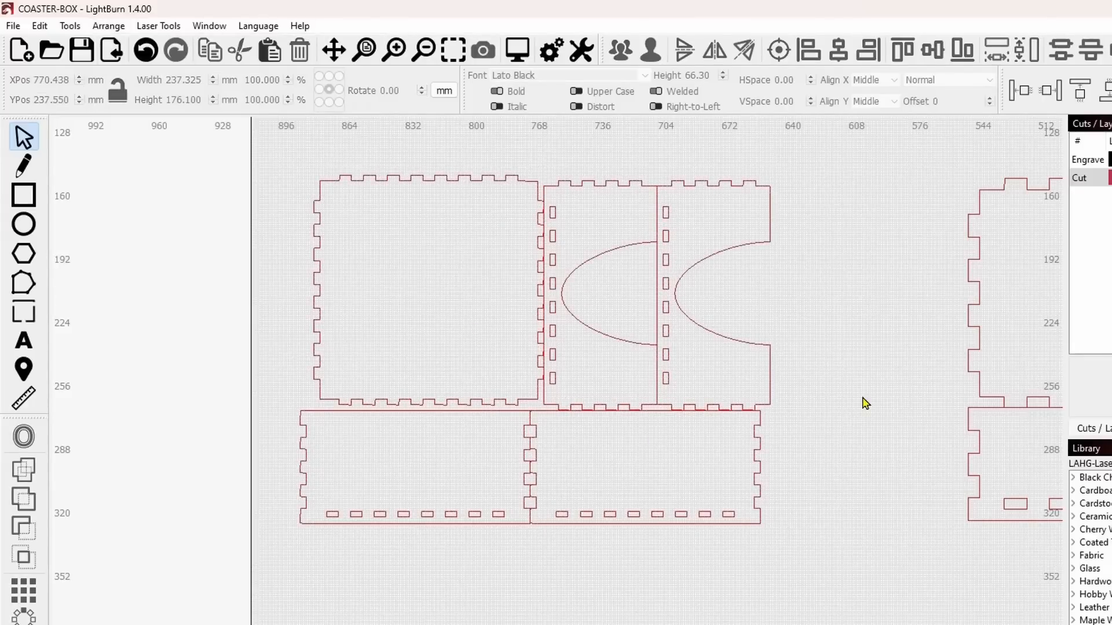
- Check the joint between the rows, and ungroup the upper and lower rows of the left box
drag(861, 397, 724, 389)
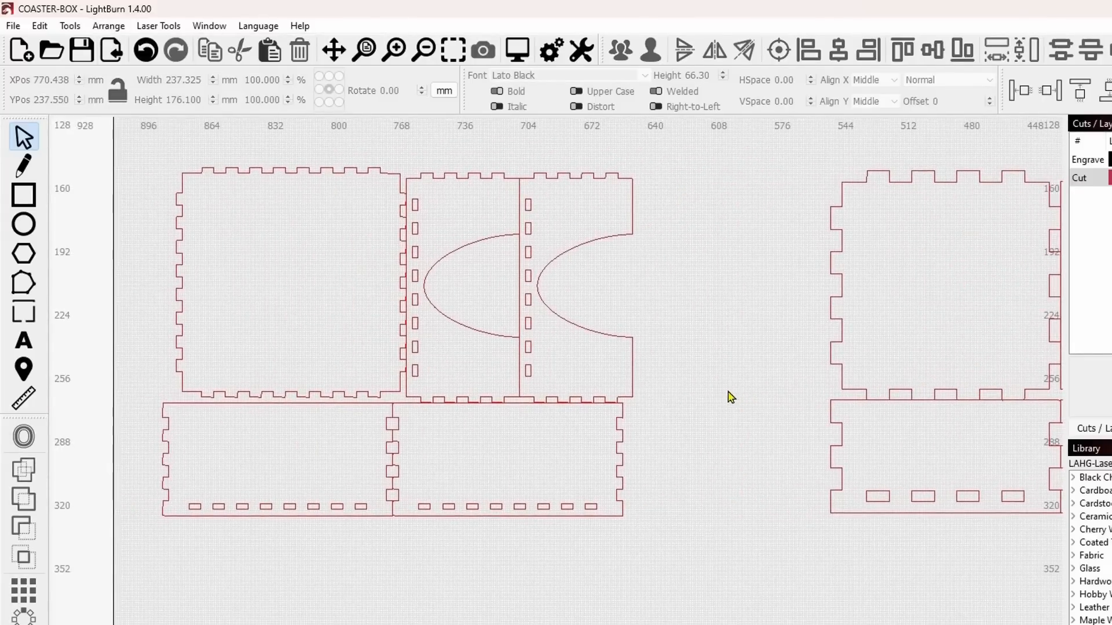
scroll(344, 412, up, 2)
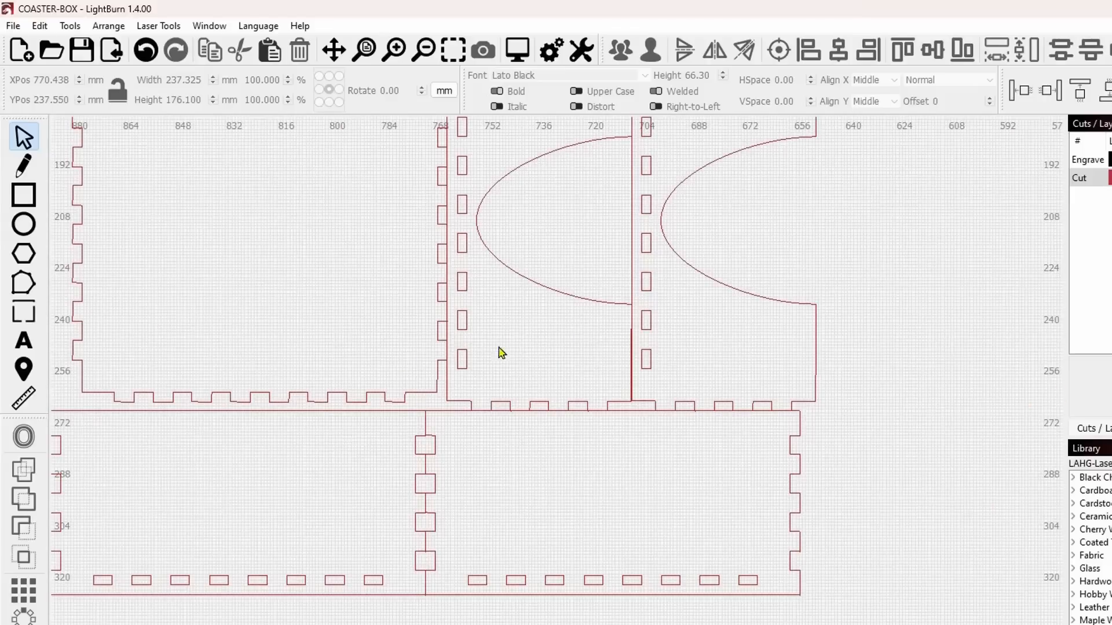
scroll(683, 446, up, 1)
scroll(653, 369, up, 1)
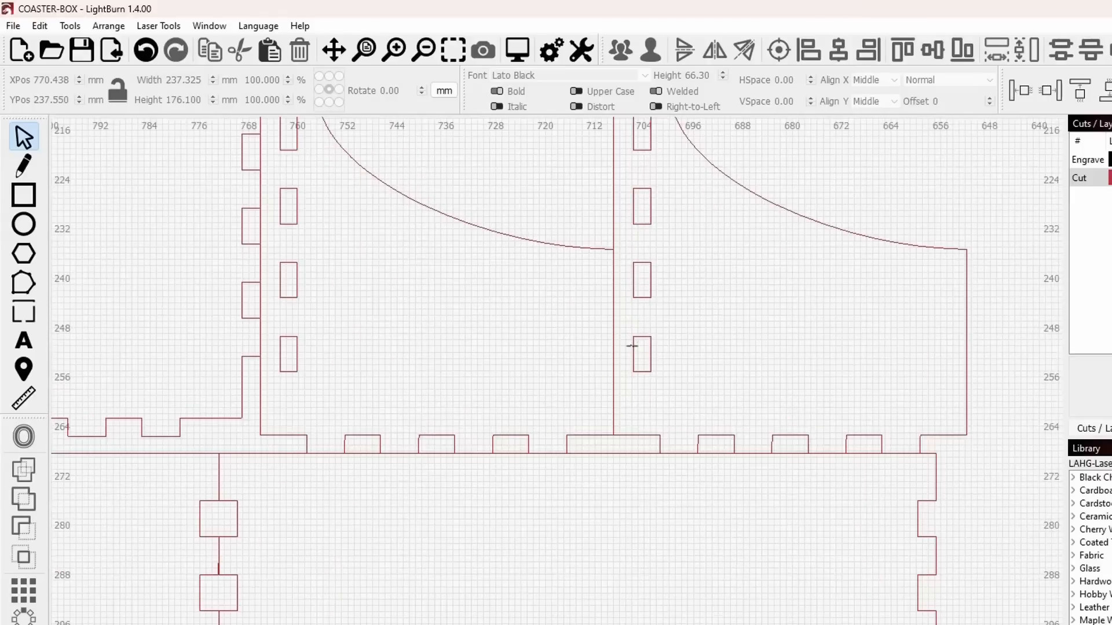
drag(456, 382, 586, 289)
scroll(456, 333, down, 4)
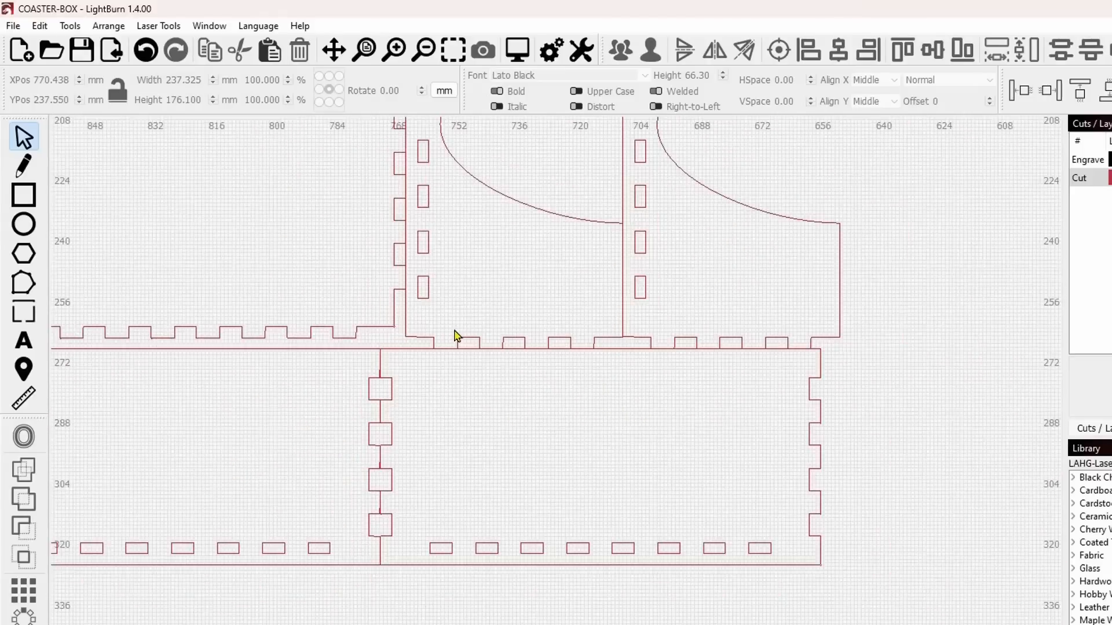
click(521, 255)
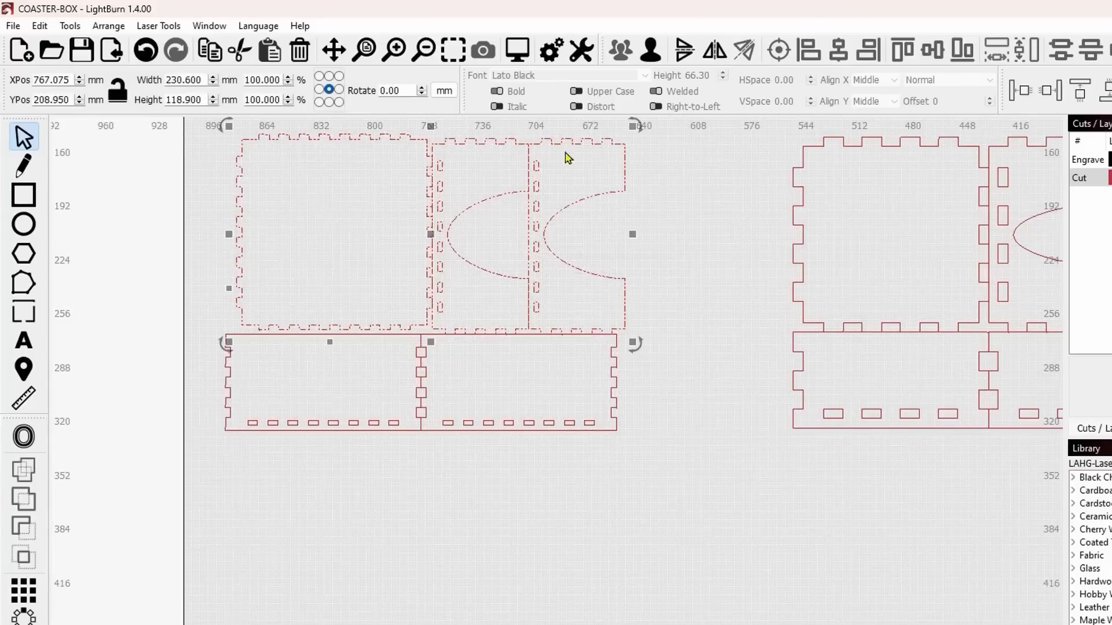
click(697, 215)
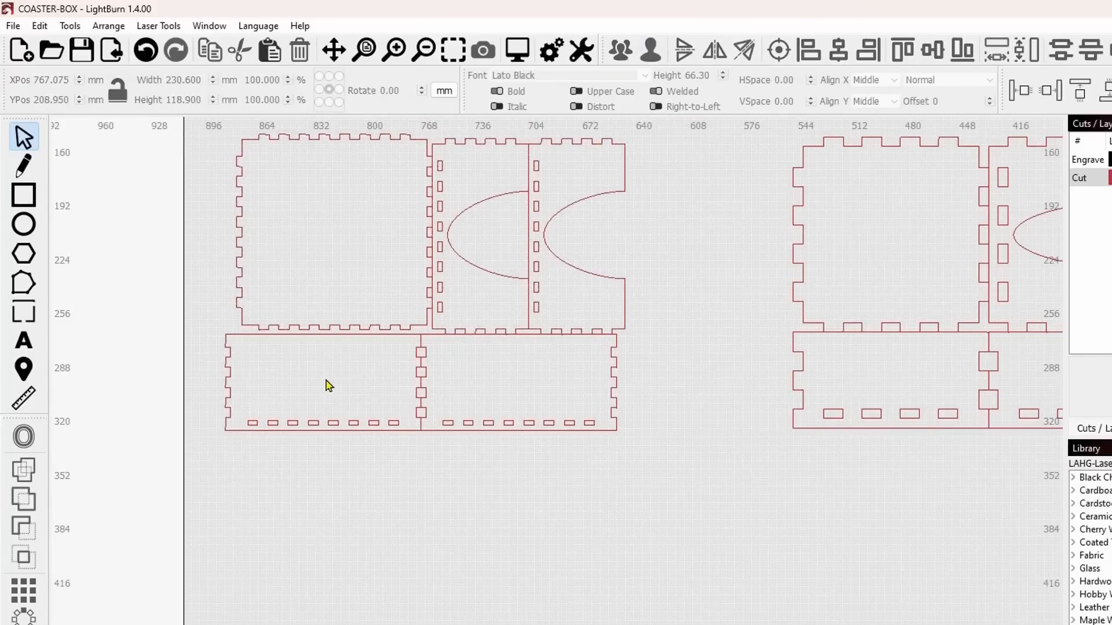
drag(276, 314, 277, 315)
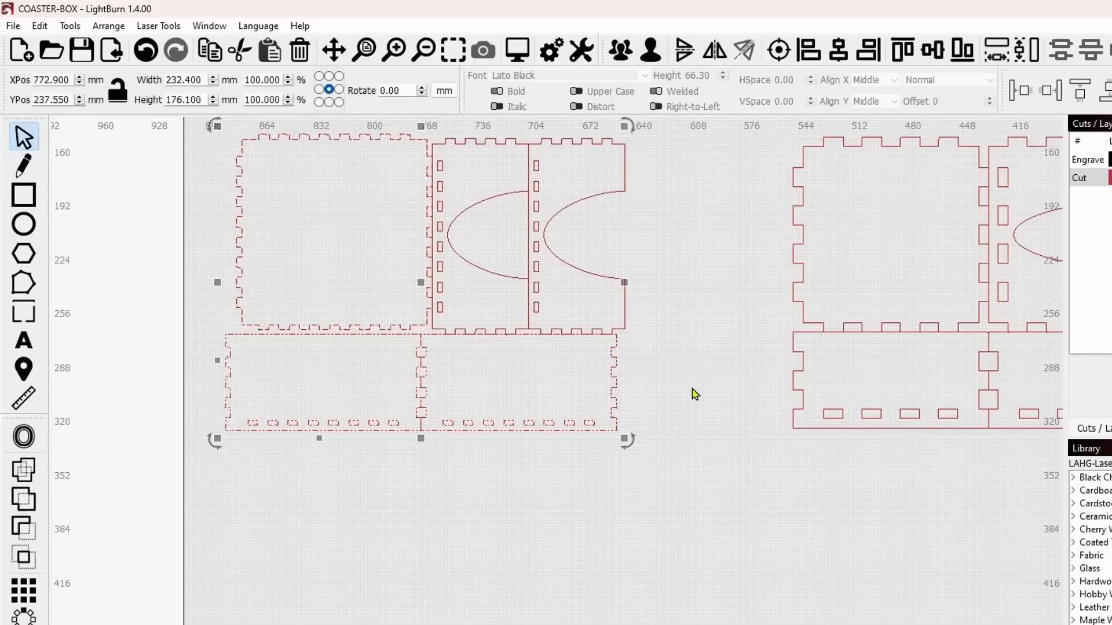
drag(694, 395, 548, 380)
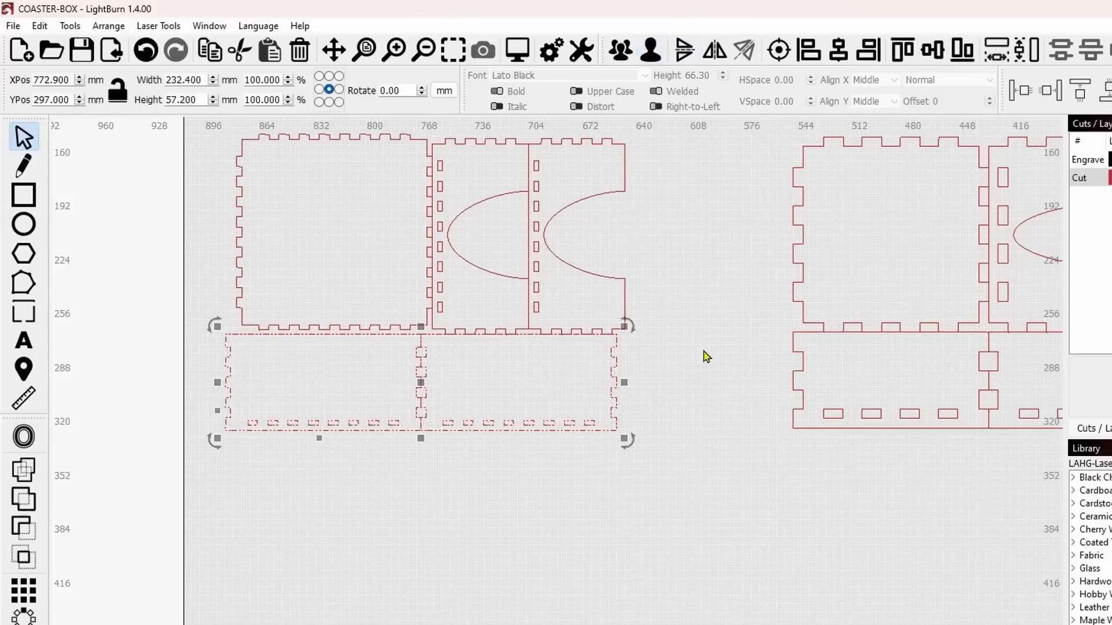
- Close the gap between the square panel and the slotted panel directly beneath it with Move V-Together
click(296, 346)
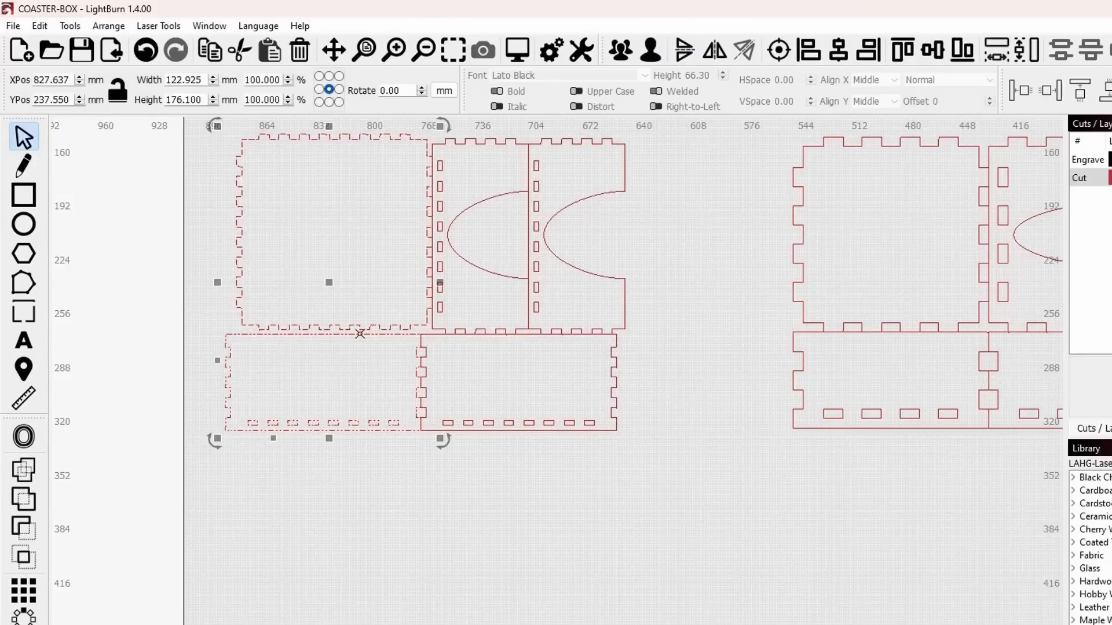
click(109, 25)
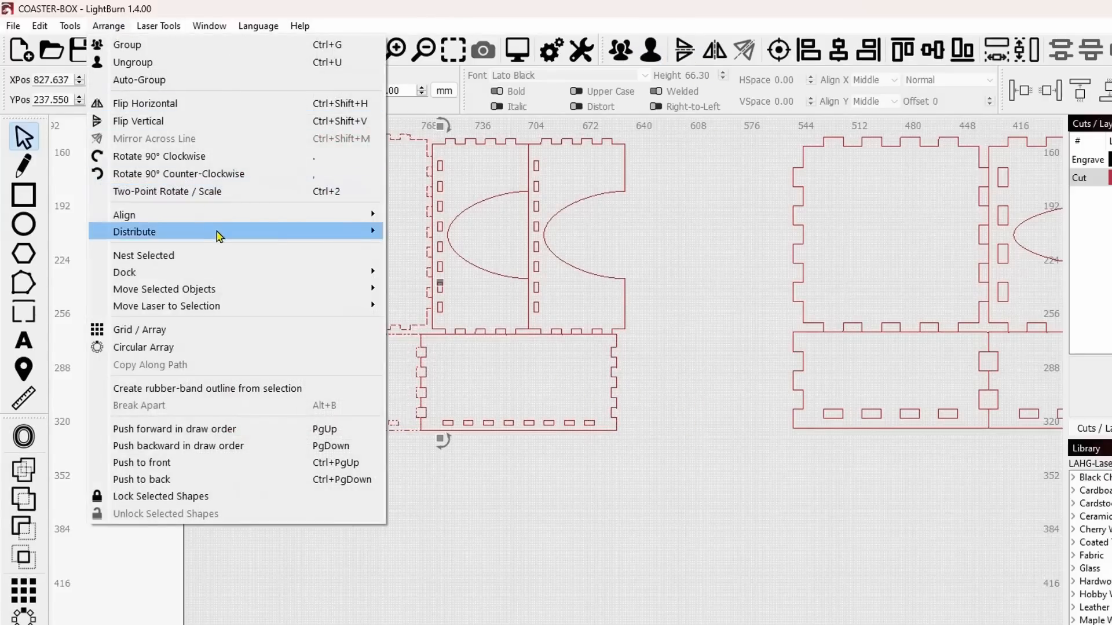
mouse_move(236, 233)
click(474, 308)
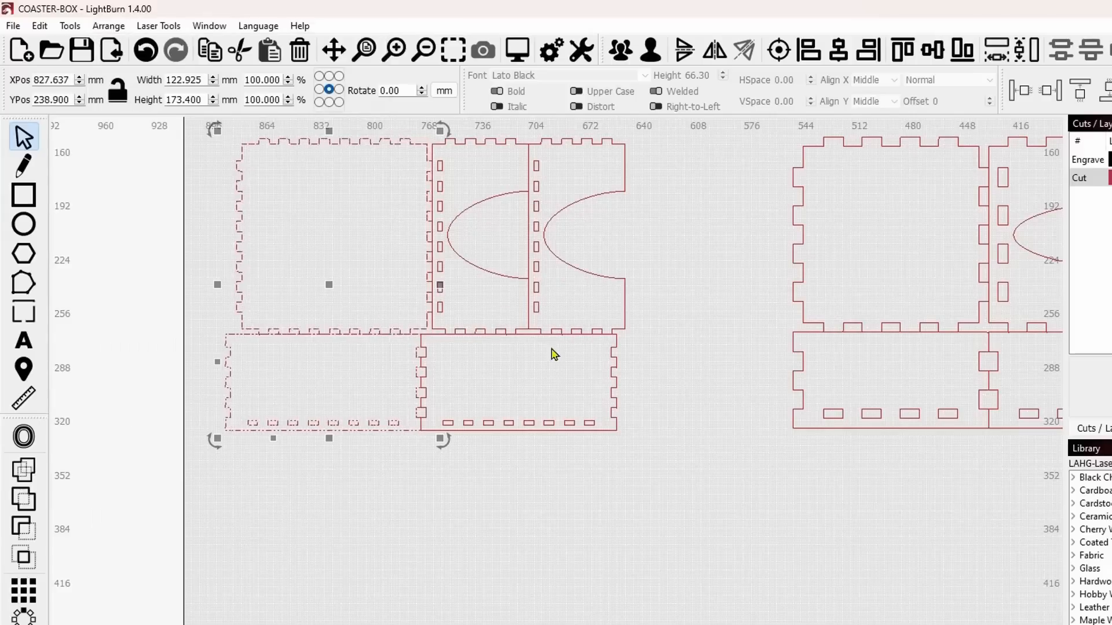
click(714, 378)
drag(711, 337, 575, 394)
scroll(600, 379, down, 2)
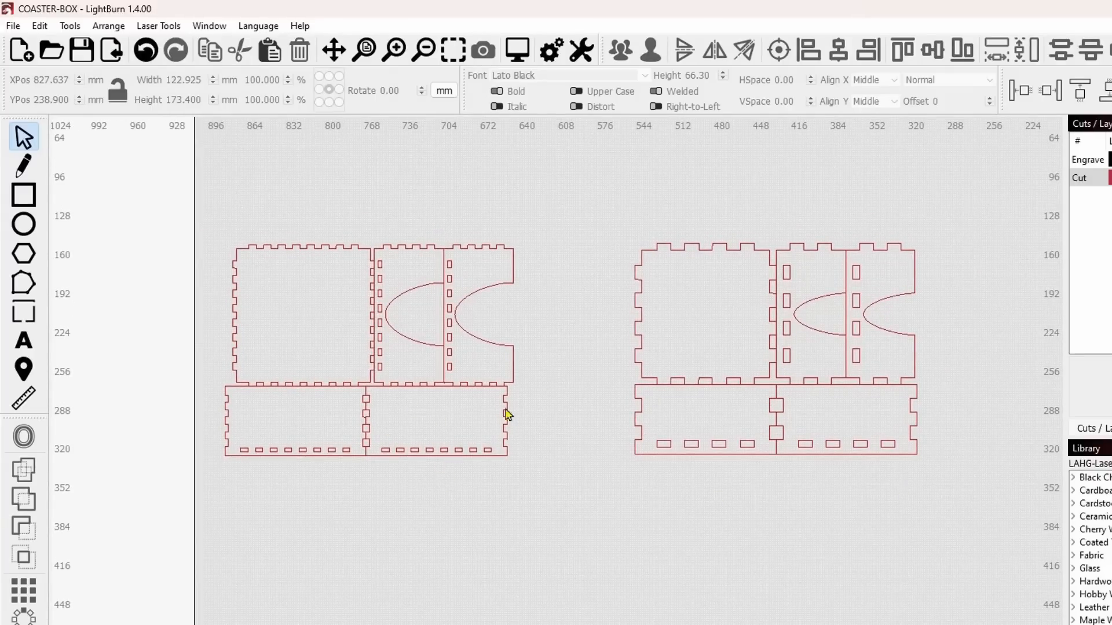
drag(566, 419, 427, 360)
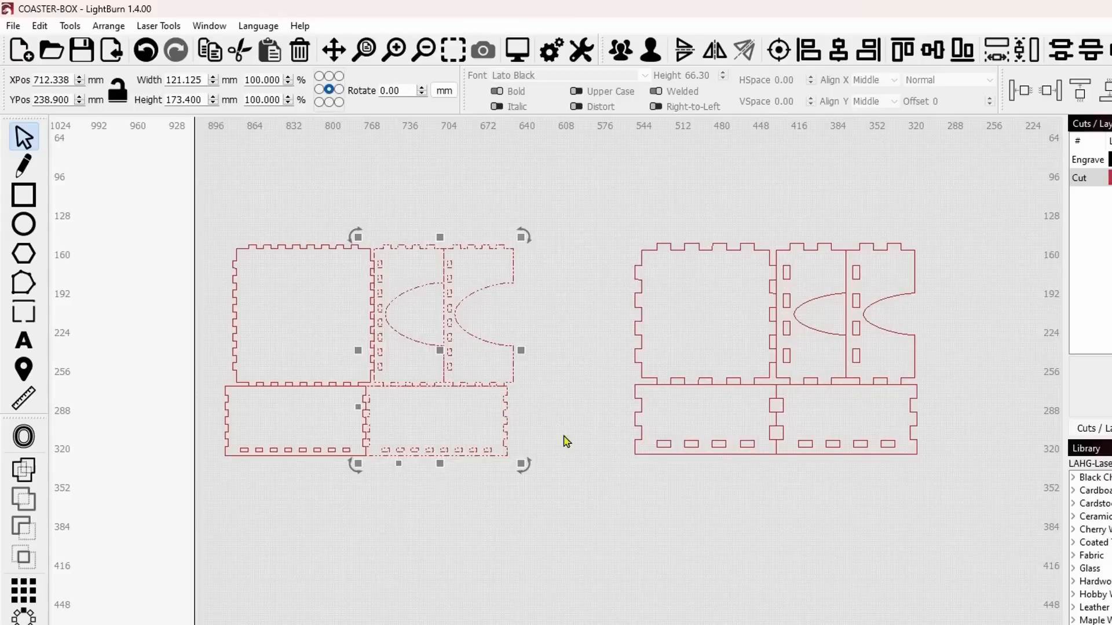
click(465, 517)
drag(798, 489, 625, 354)
click(652, 533)
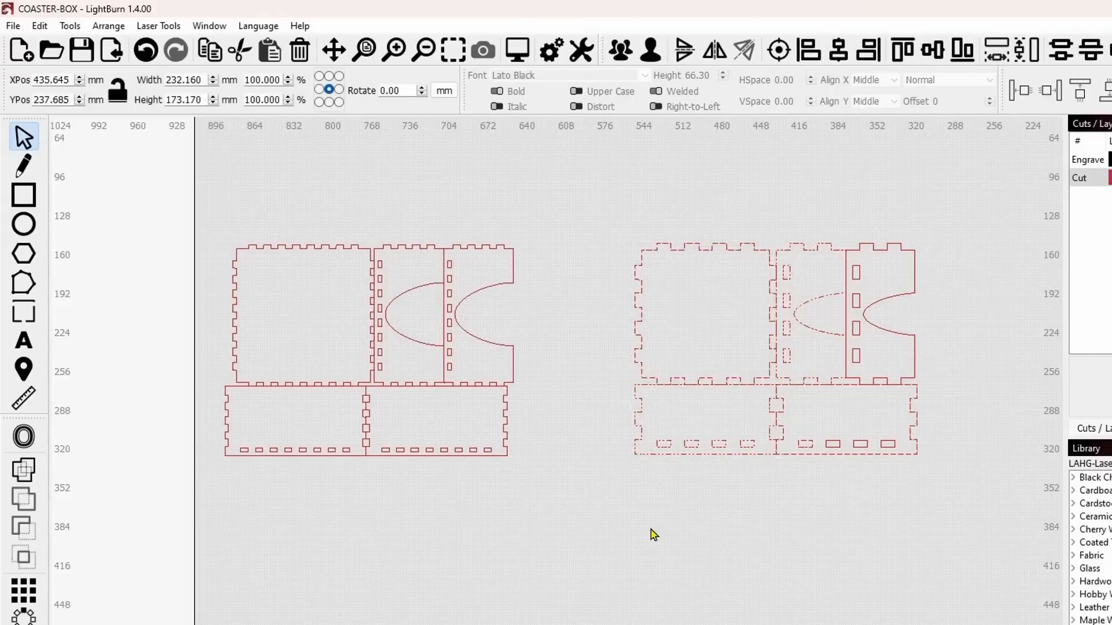